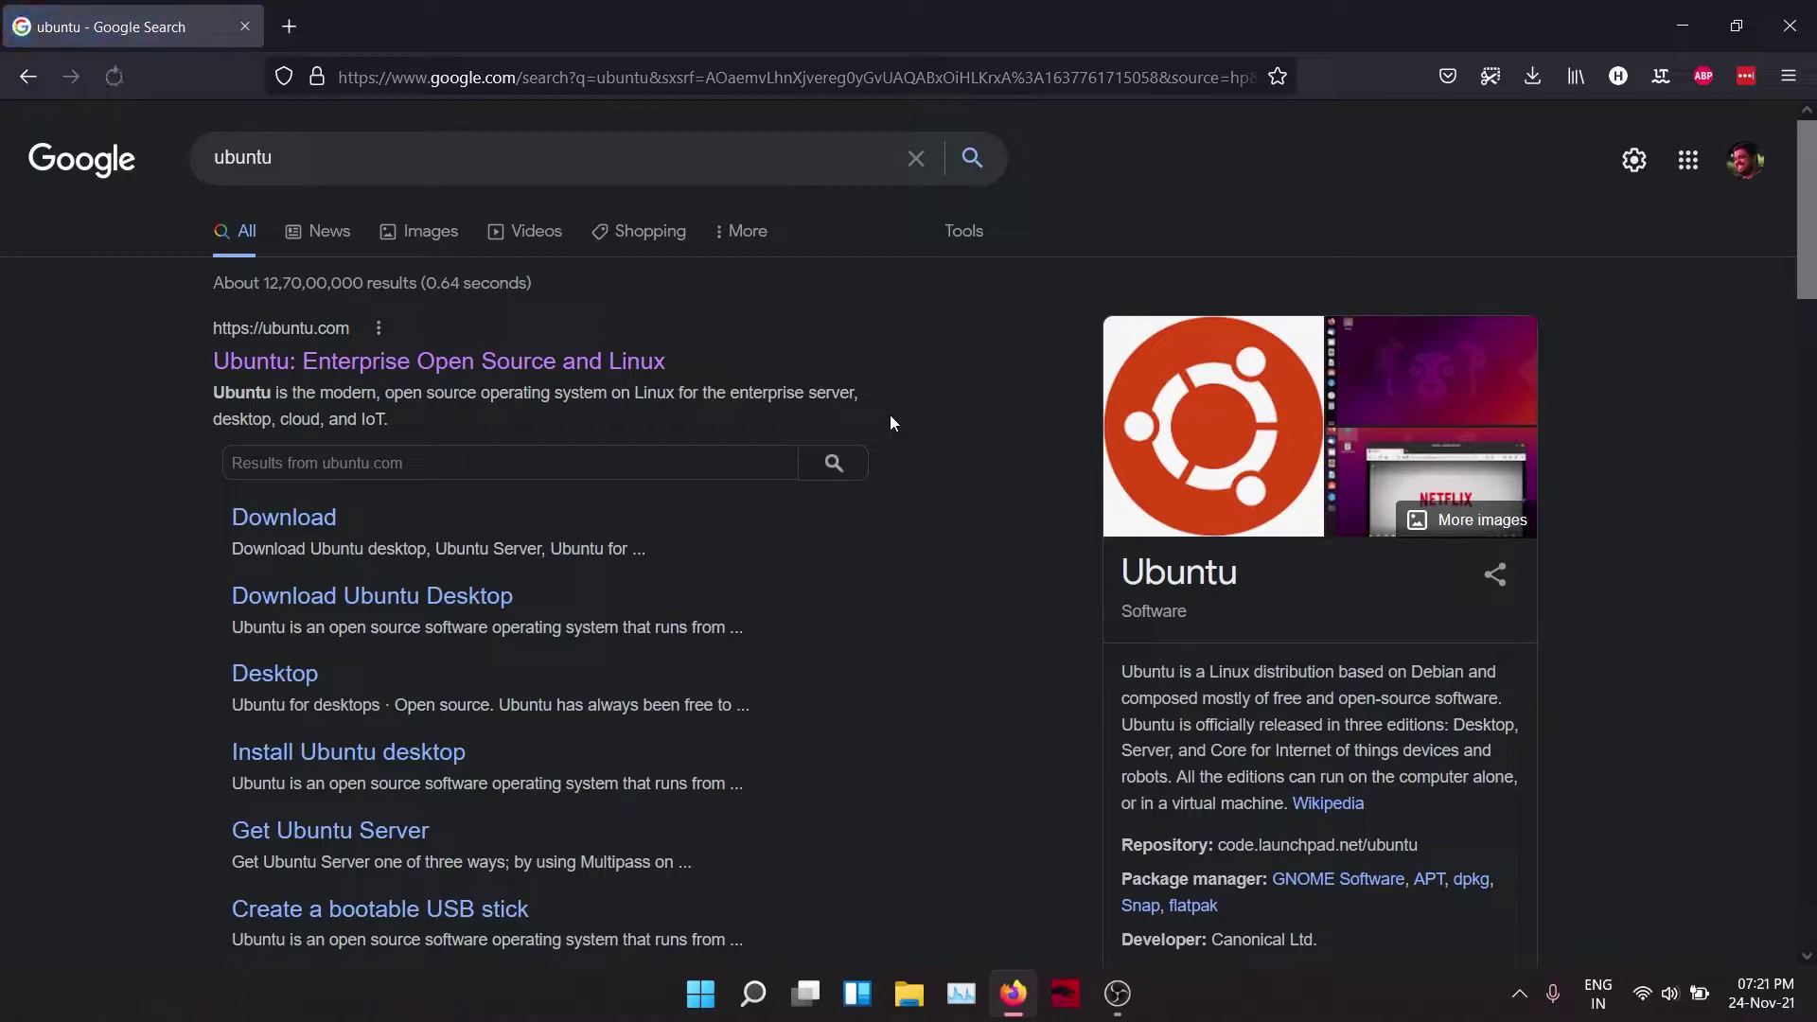
Step: From ubuntu.com, save the Ubuntu 20.04 LTS desktop ISO (2.9 GB) into Downloads
click(484, 366)
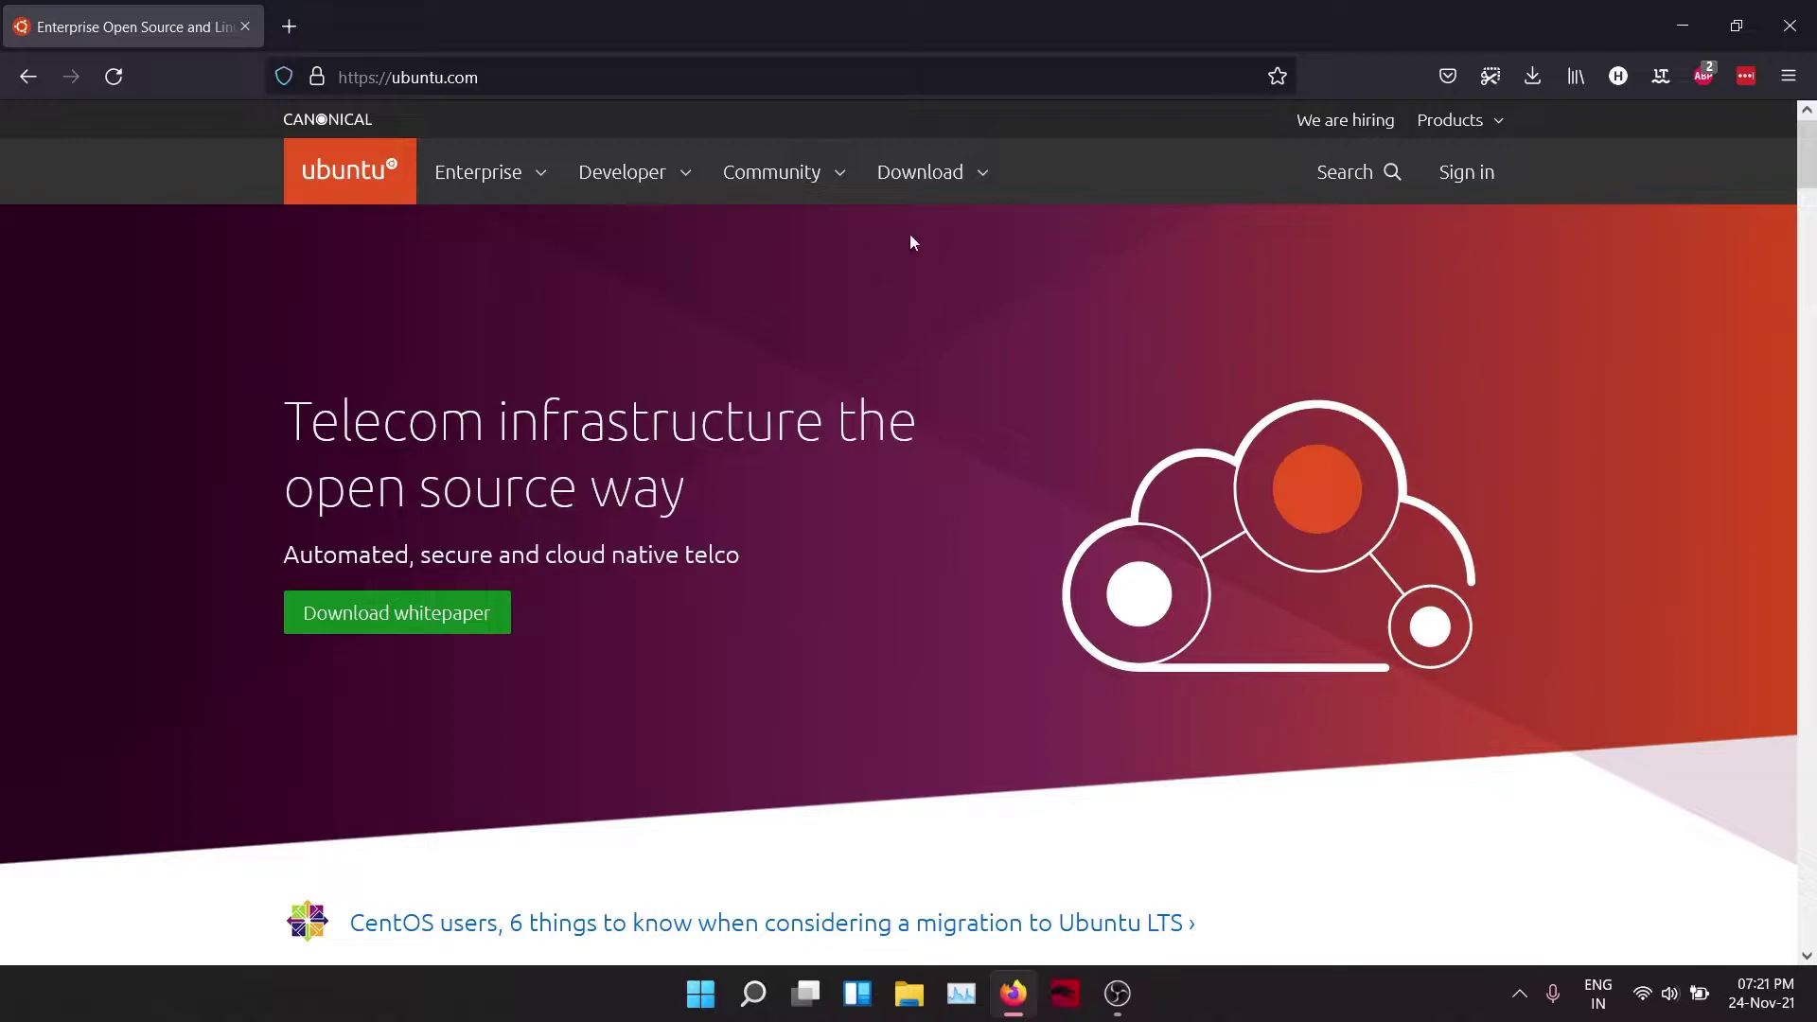
click(985, 174)
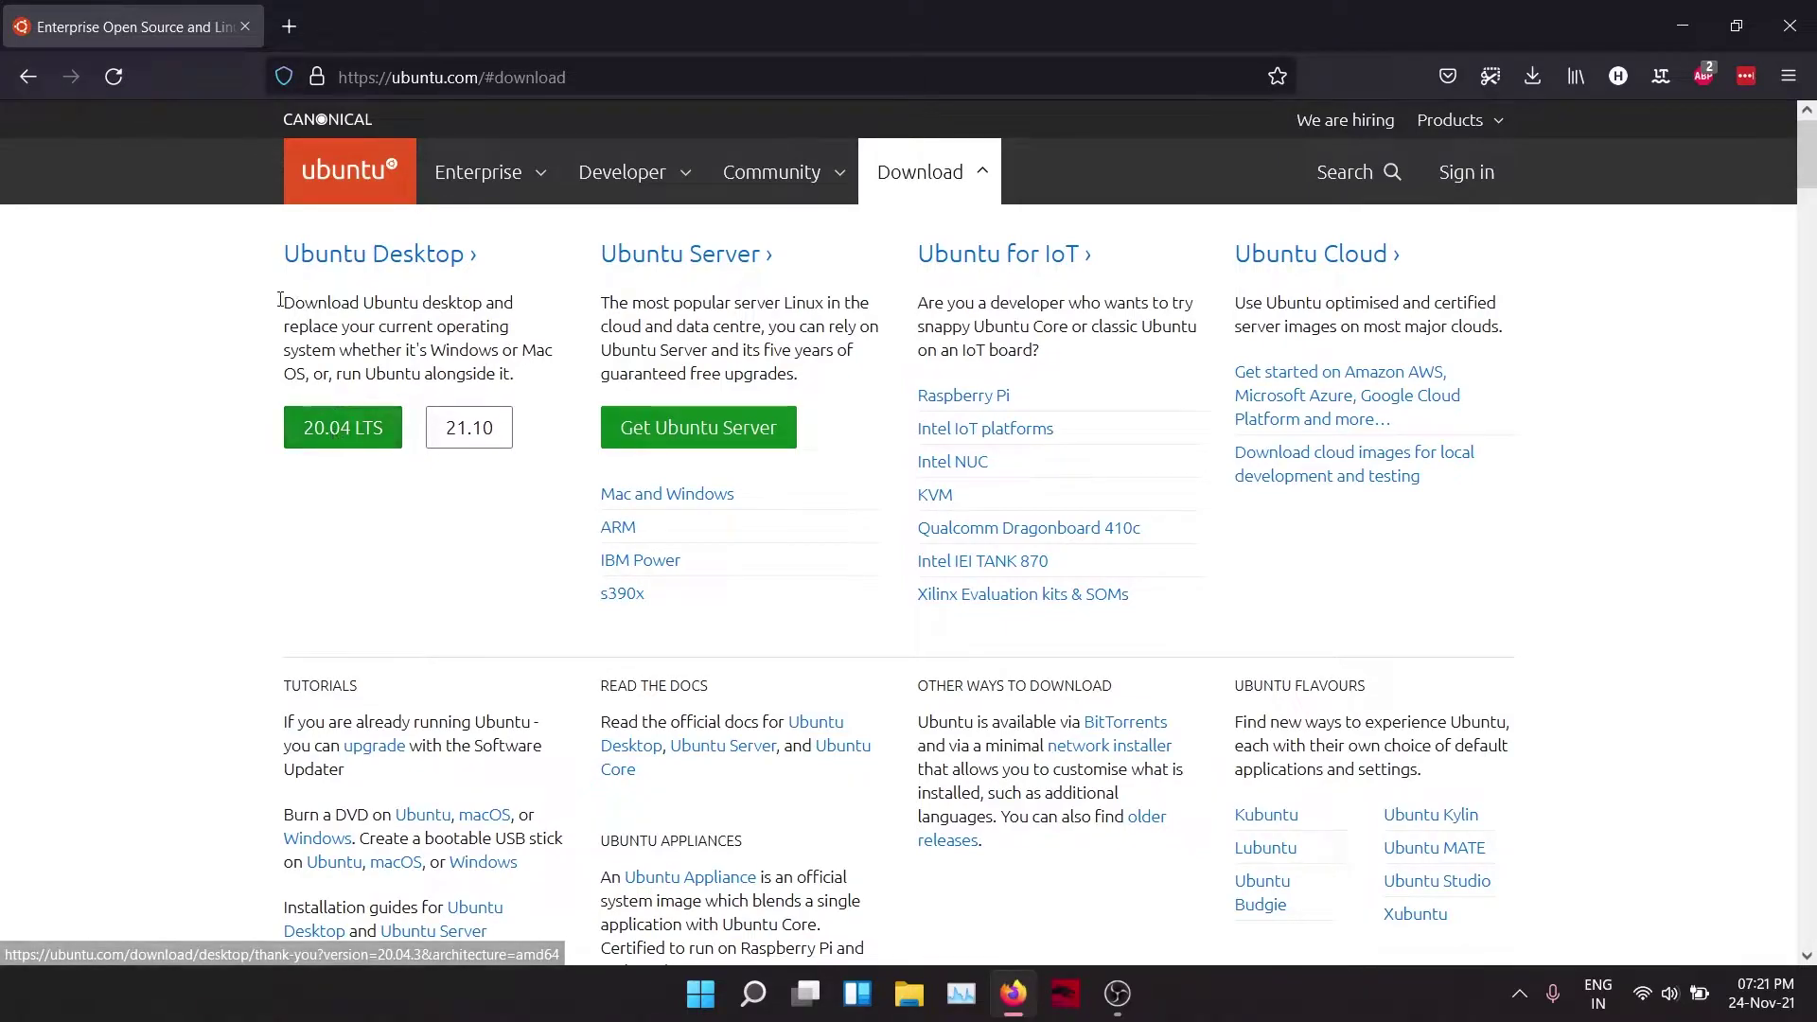
click(341, 438)
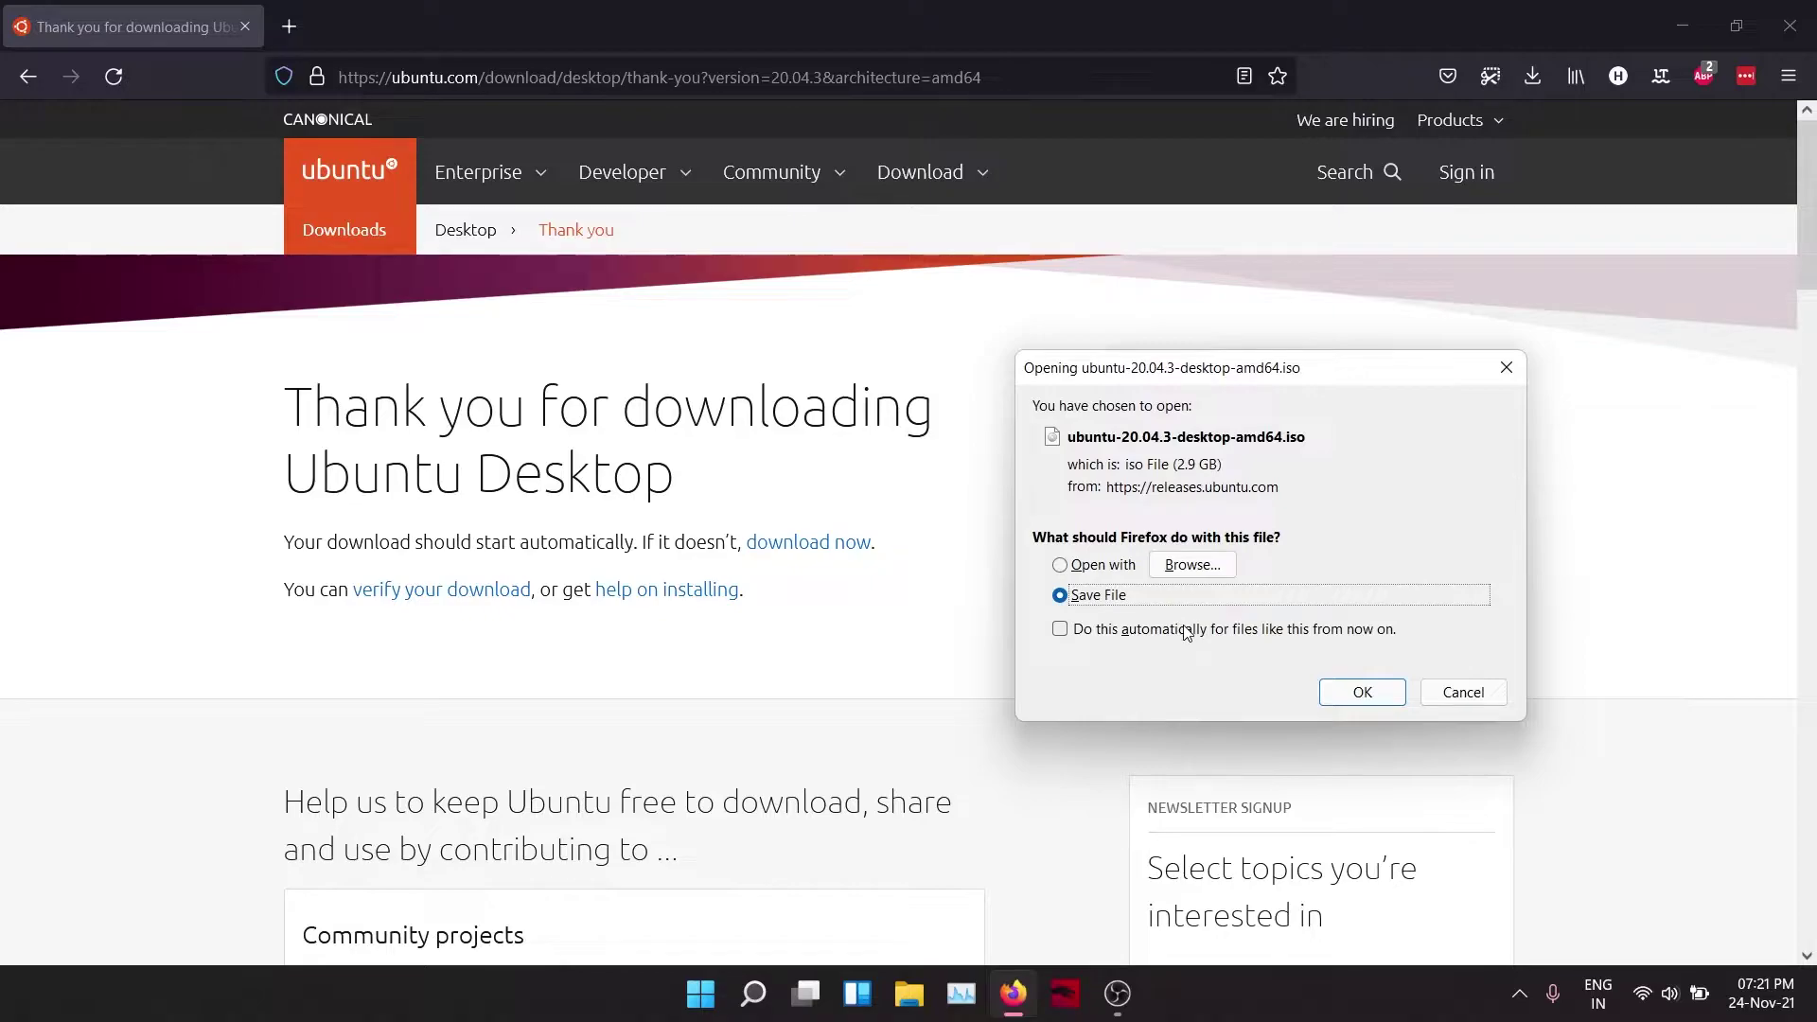
click(1363, 691)
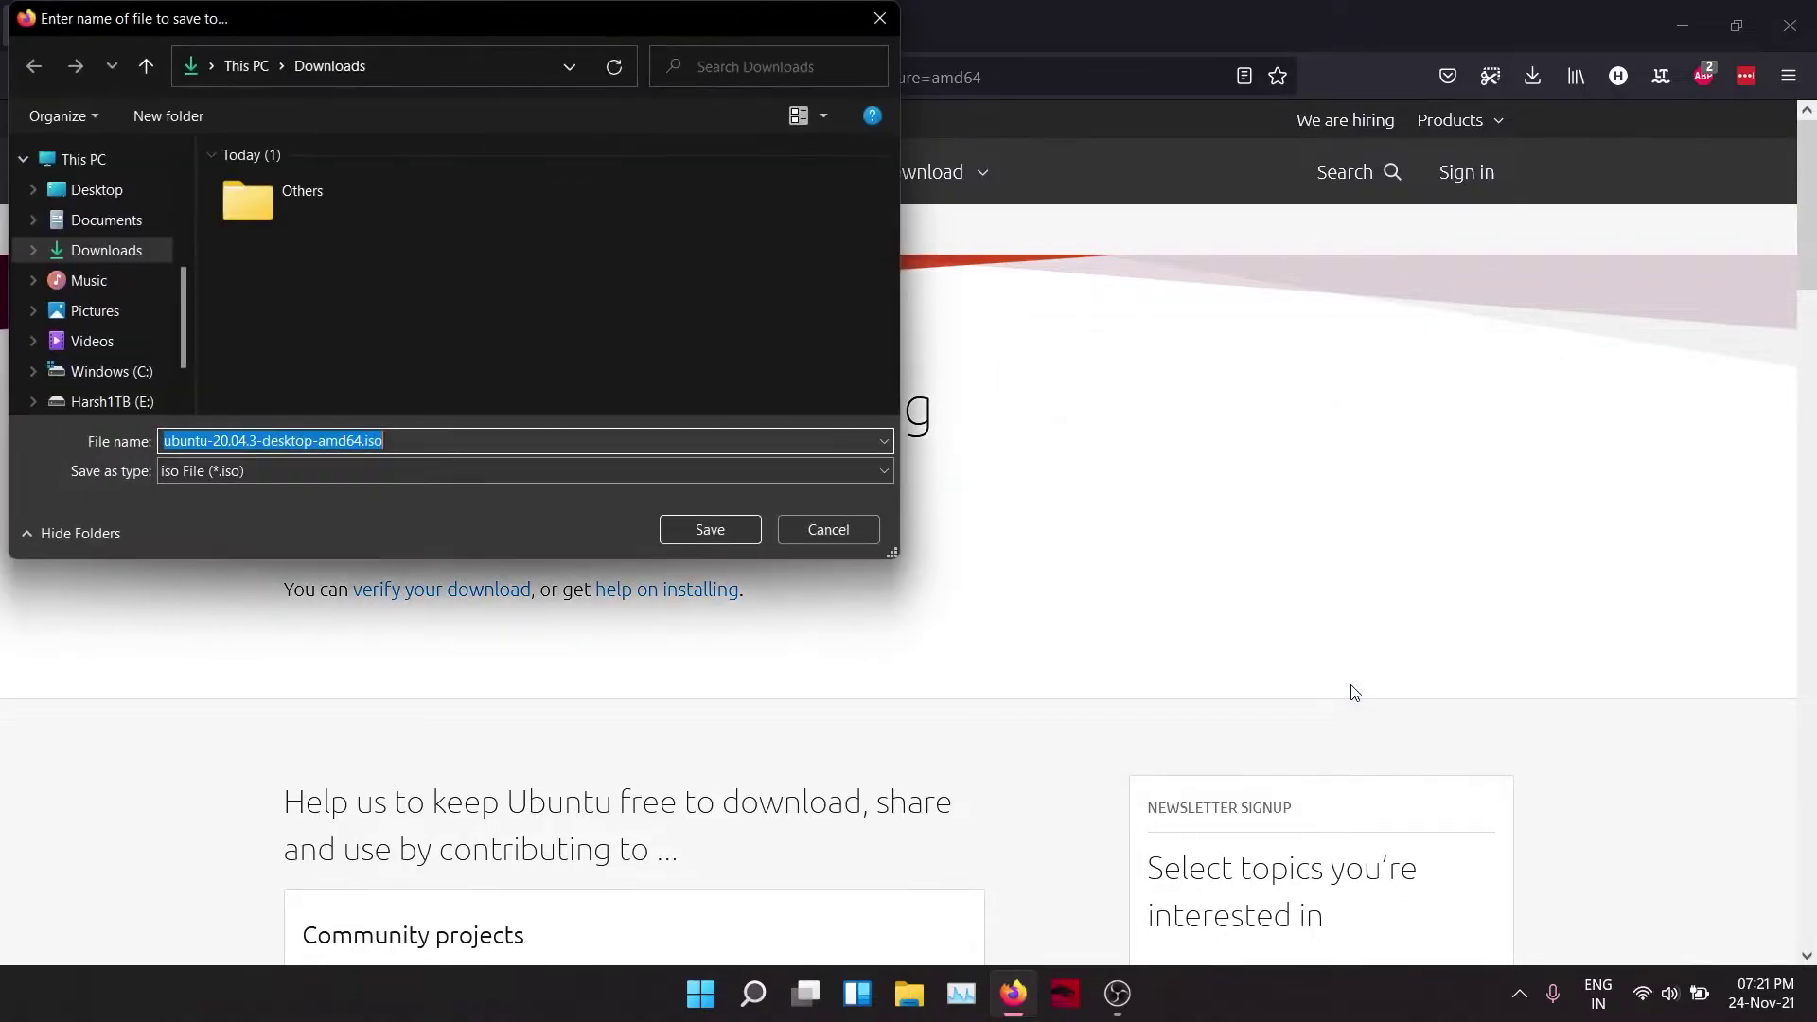
click(712, 532)
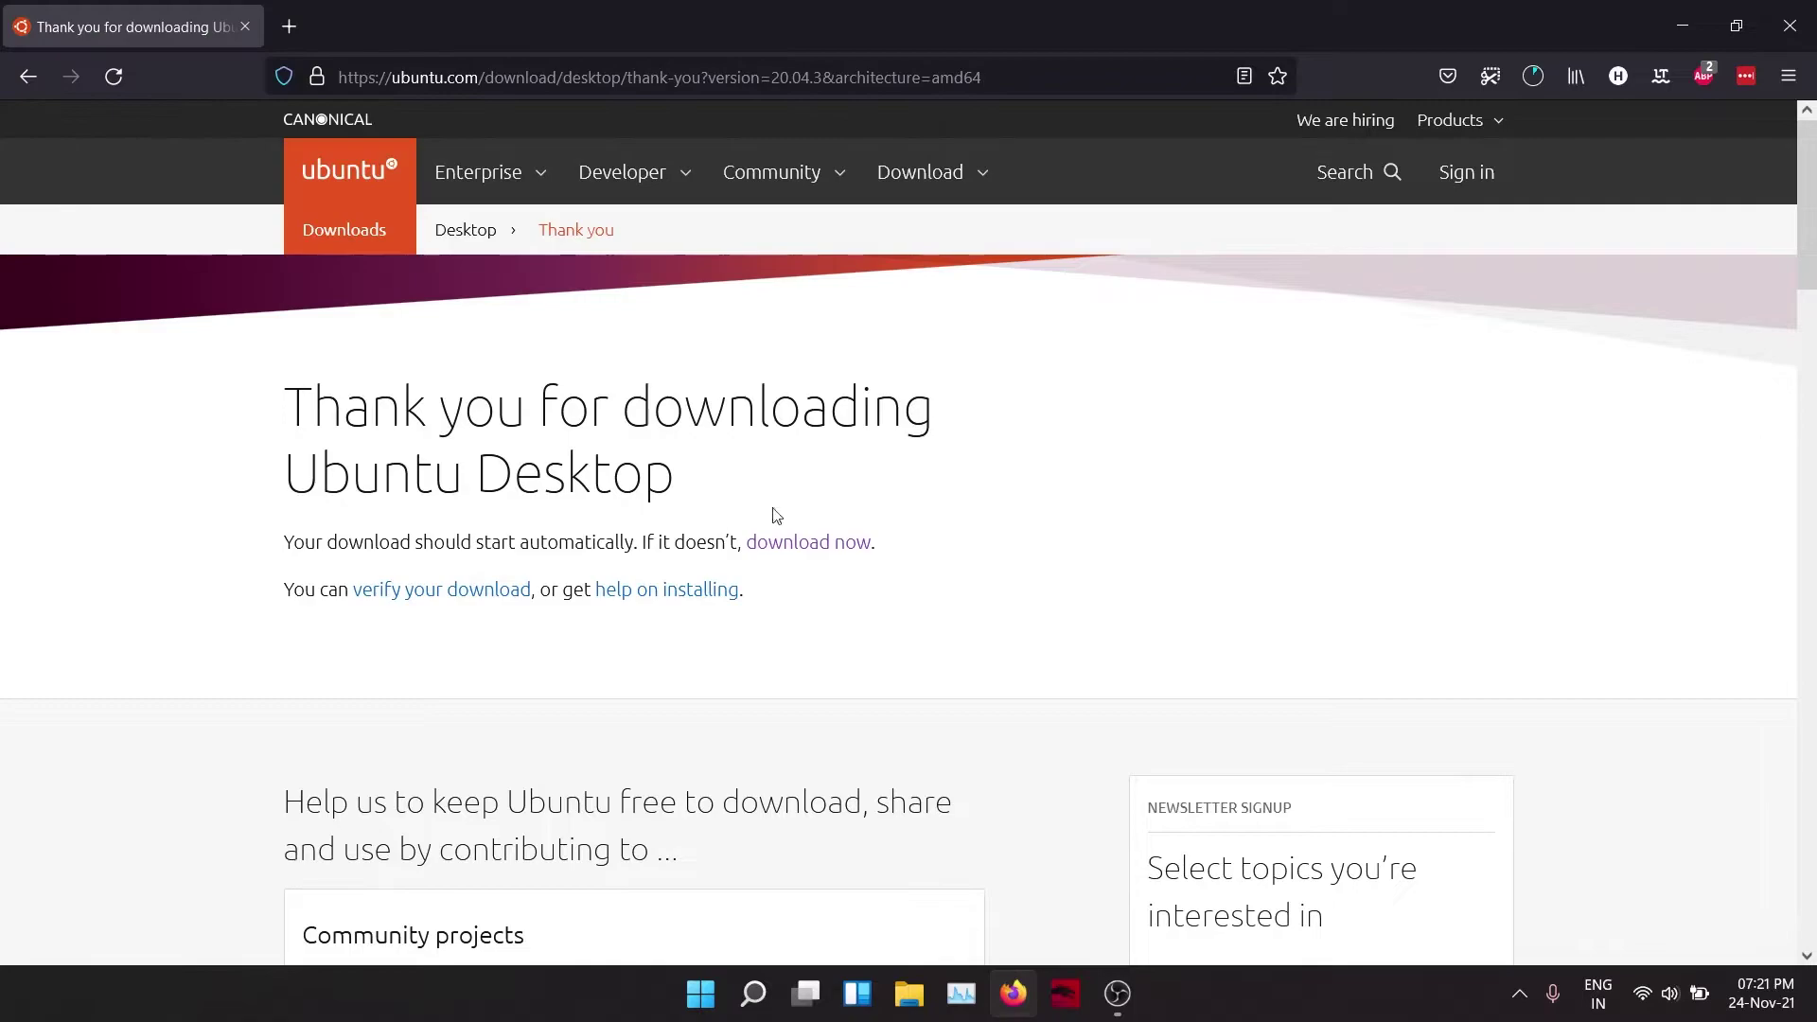
click(1546, 67)
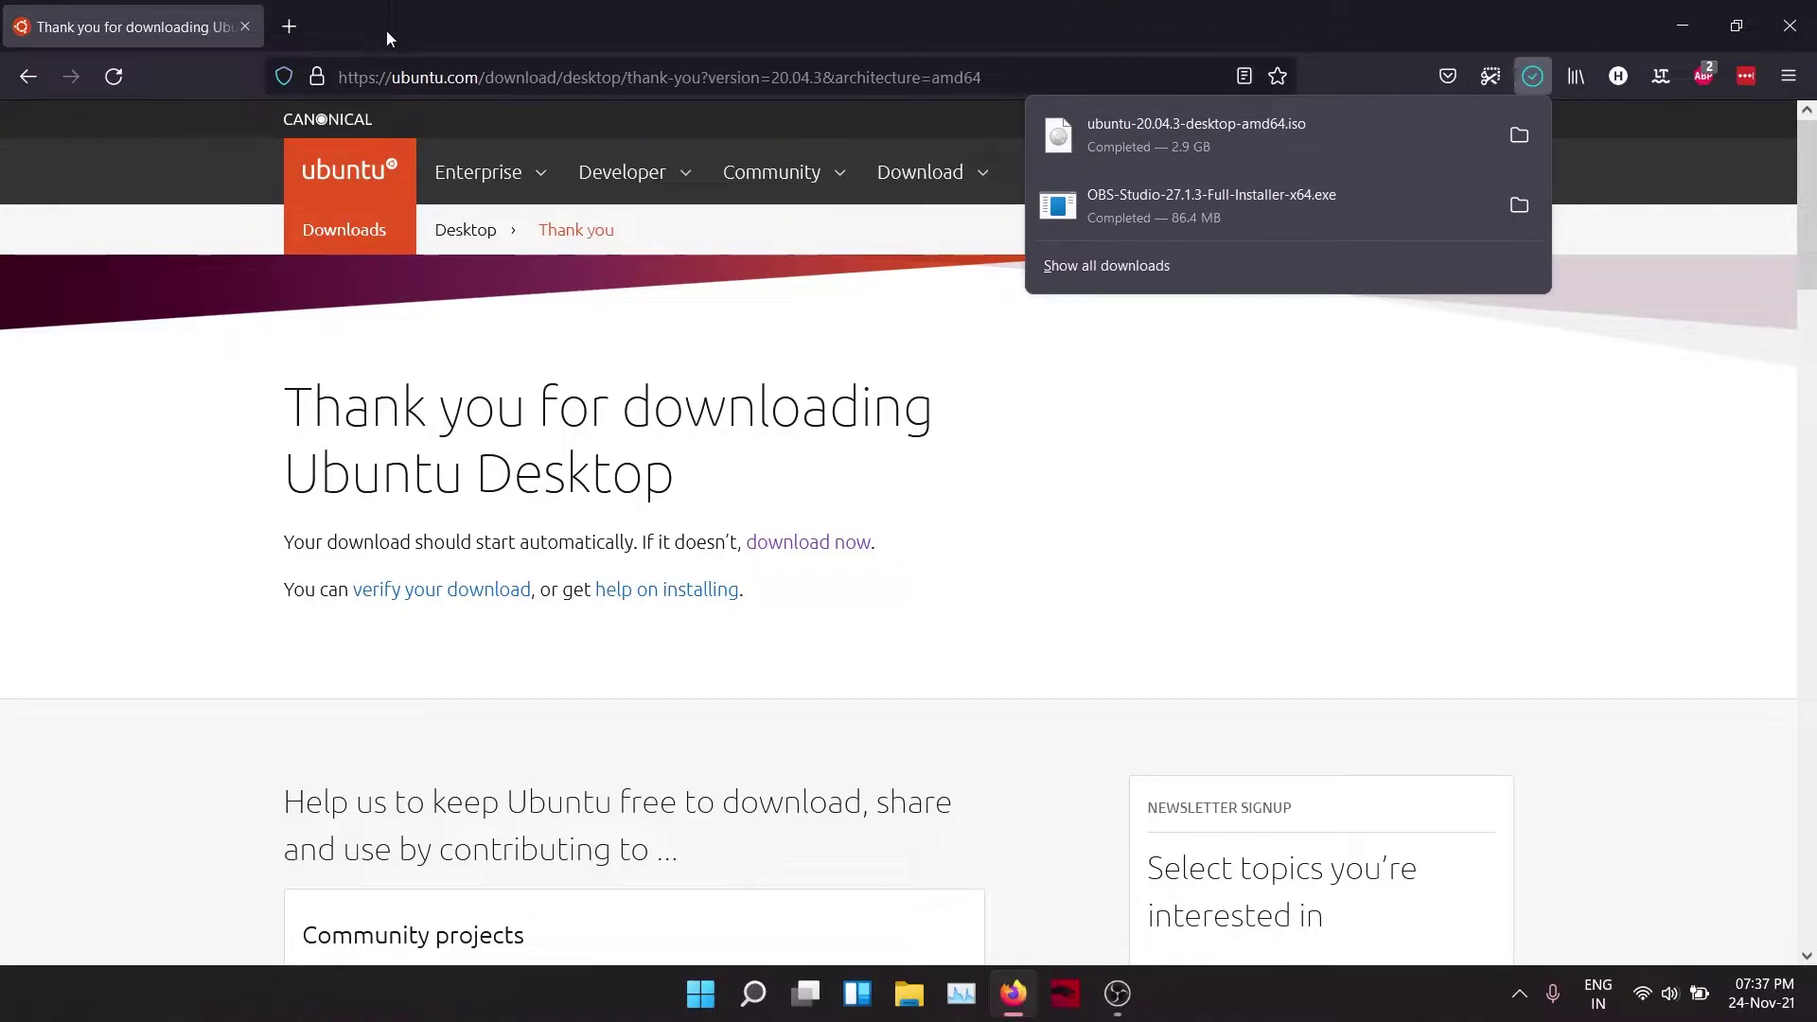
Step: Search Google for 'virtual box' and open the Download VirtualBox 6.1 page on virtualbox.org
click(467, 77)
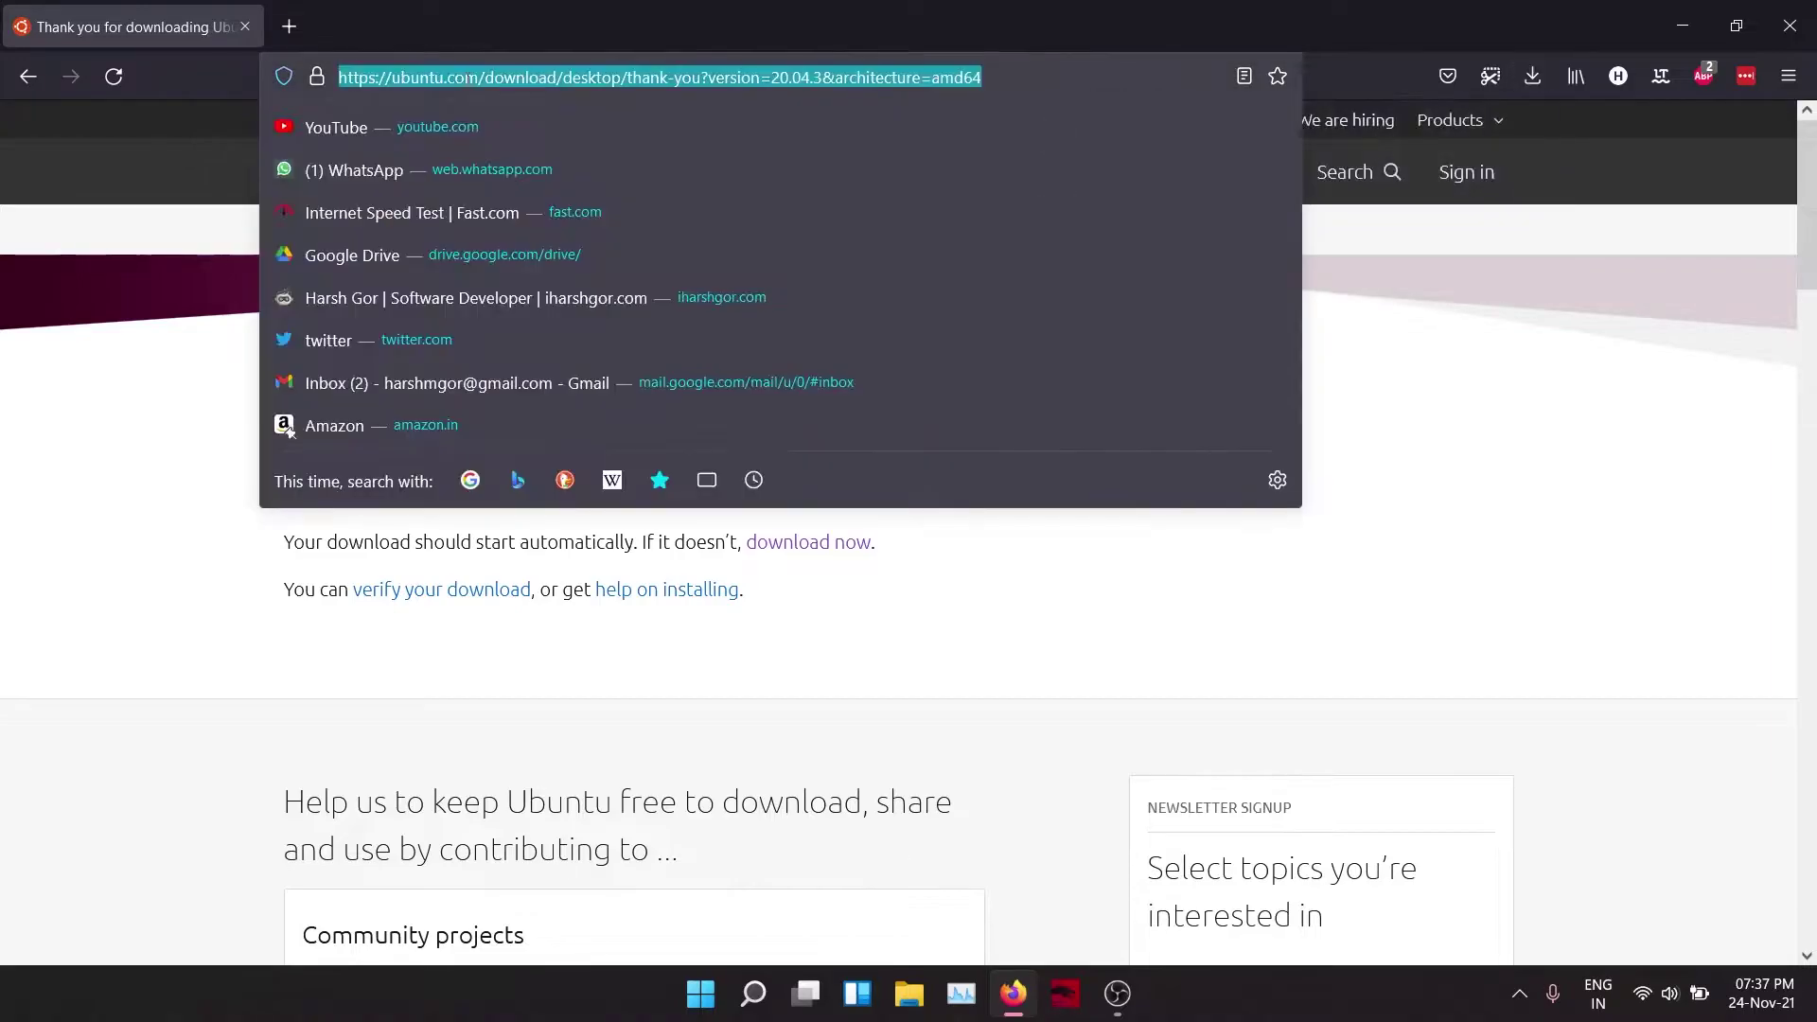
text(google.com)
key(Return)
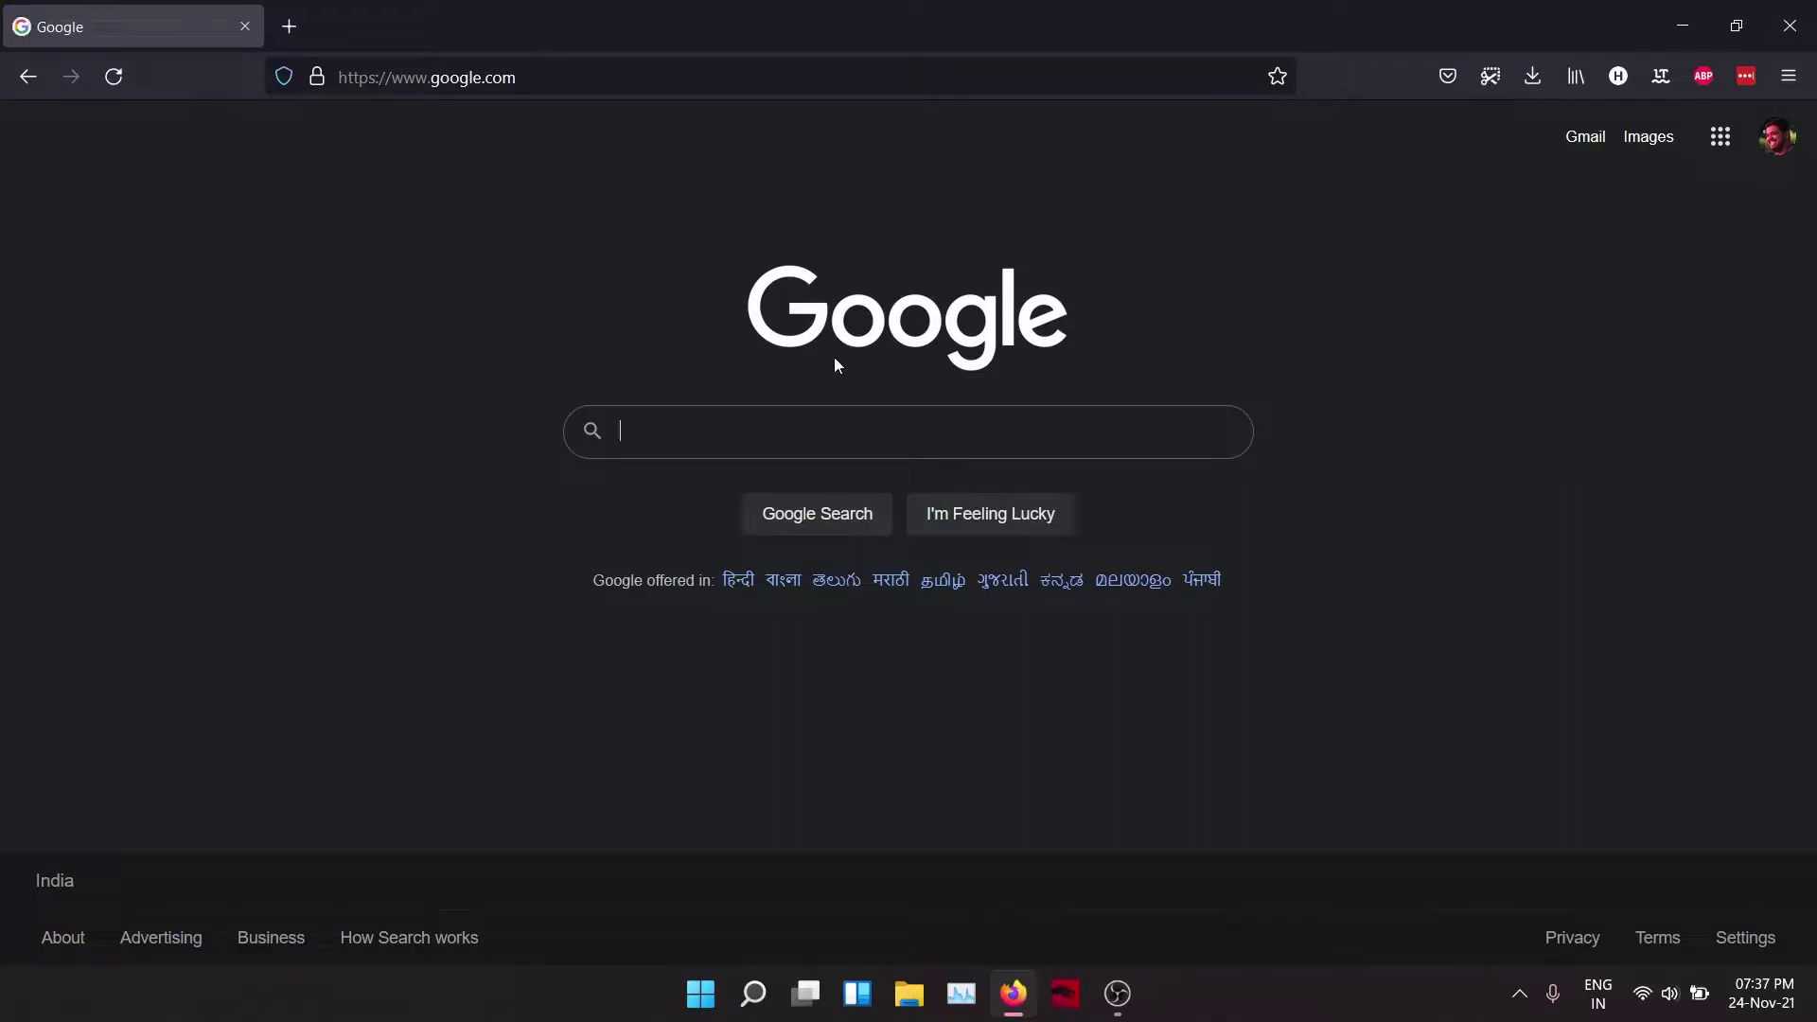
text(virt)
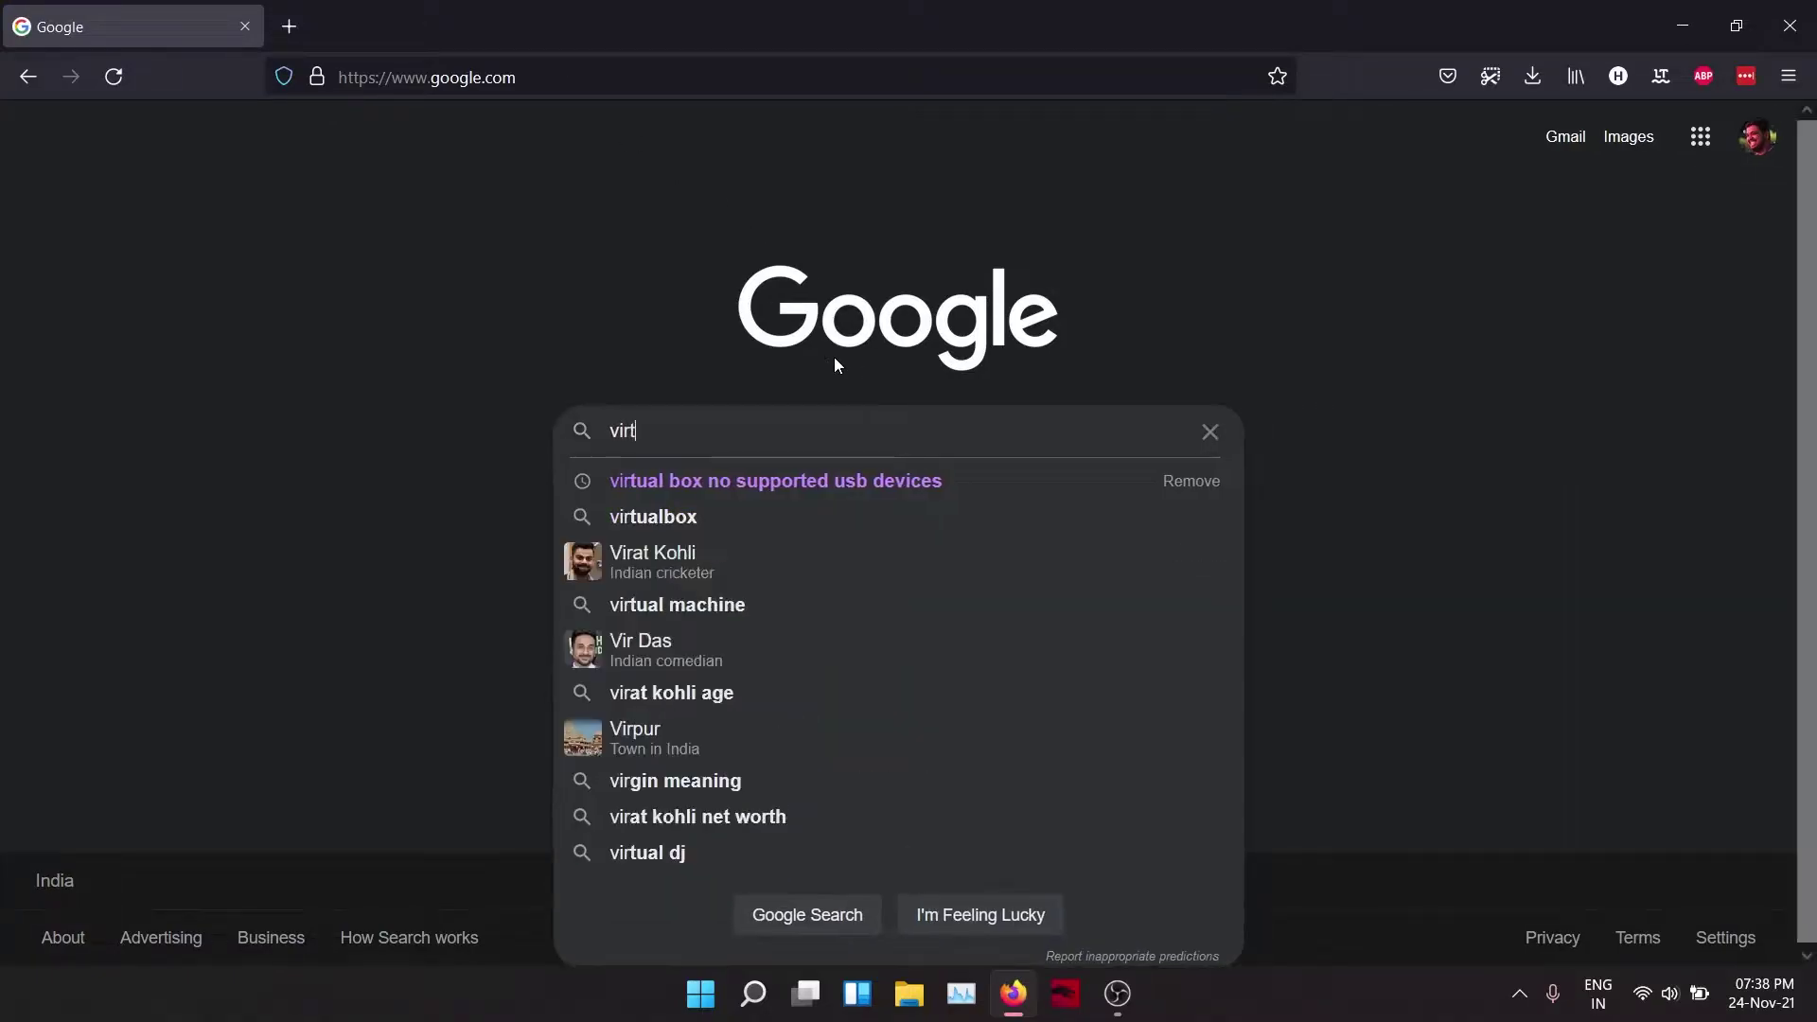
text(ual box)
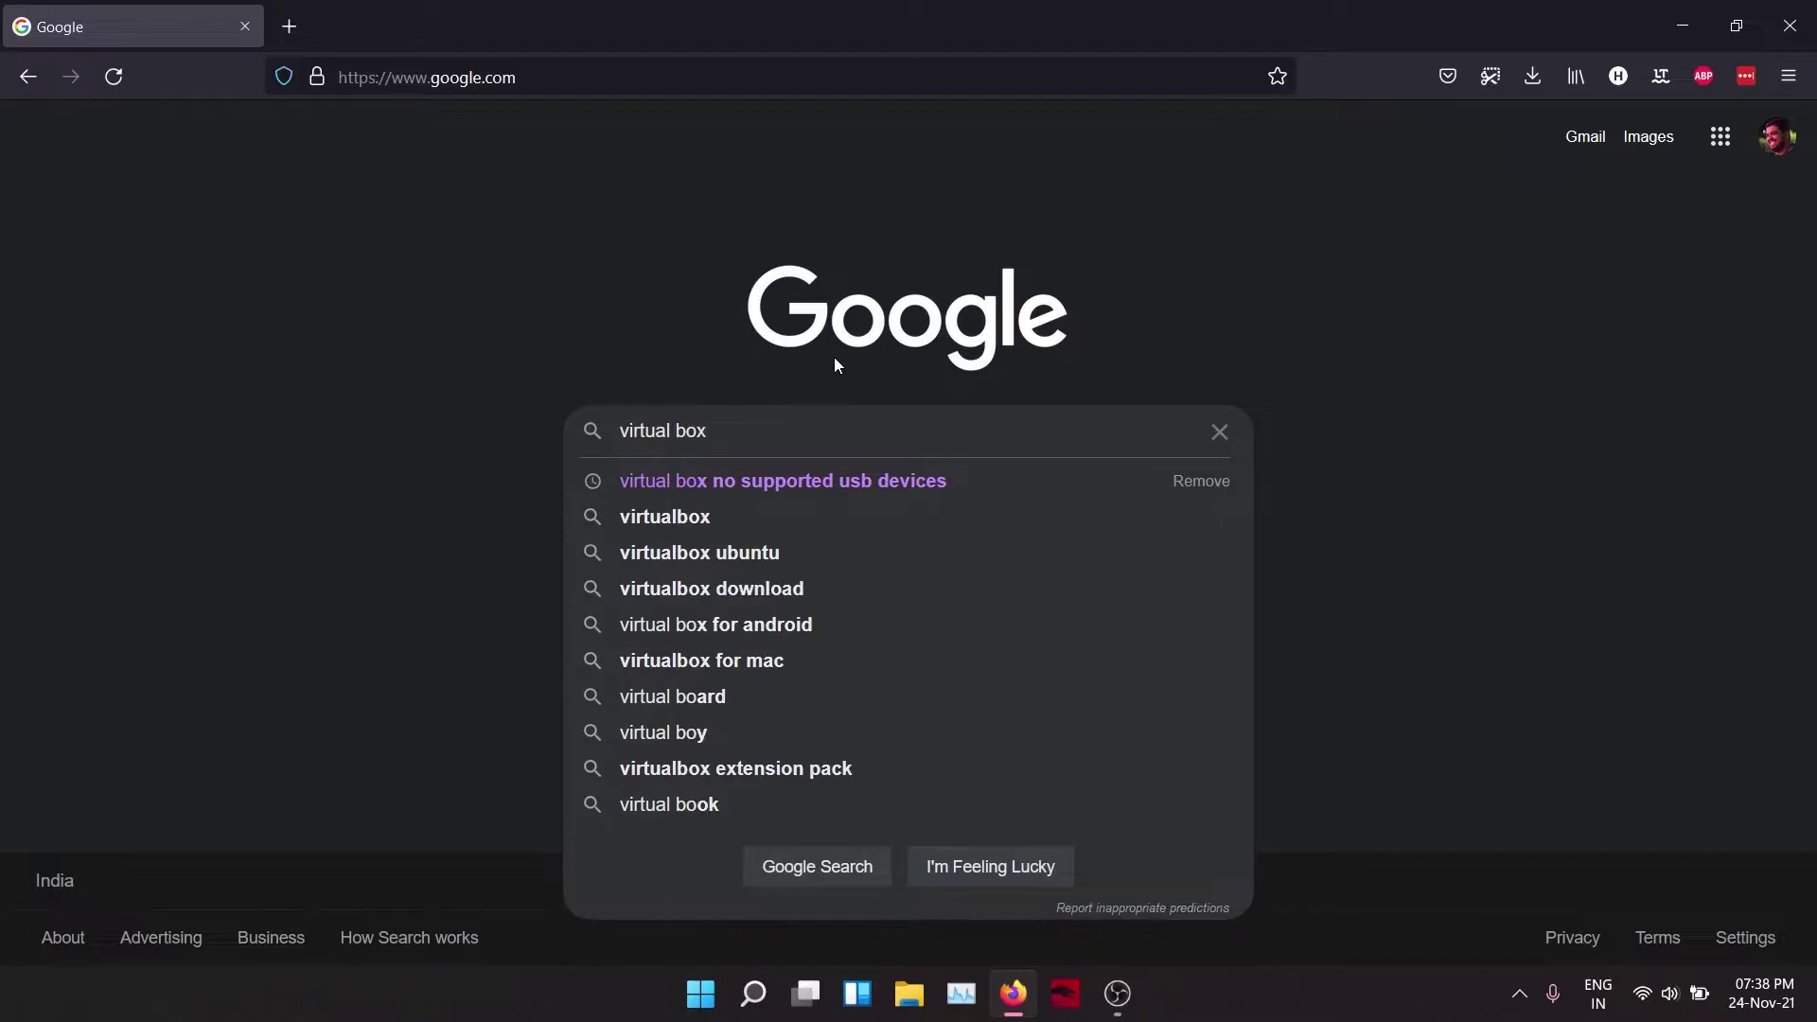
key(Return)
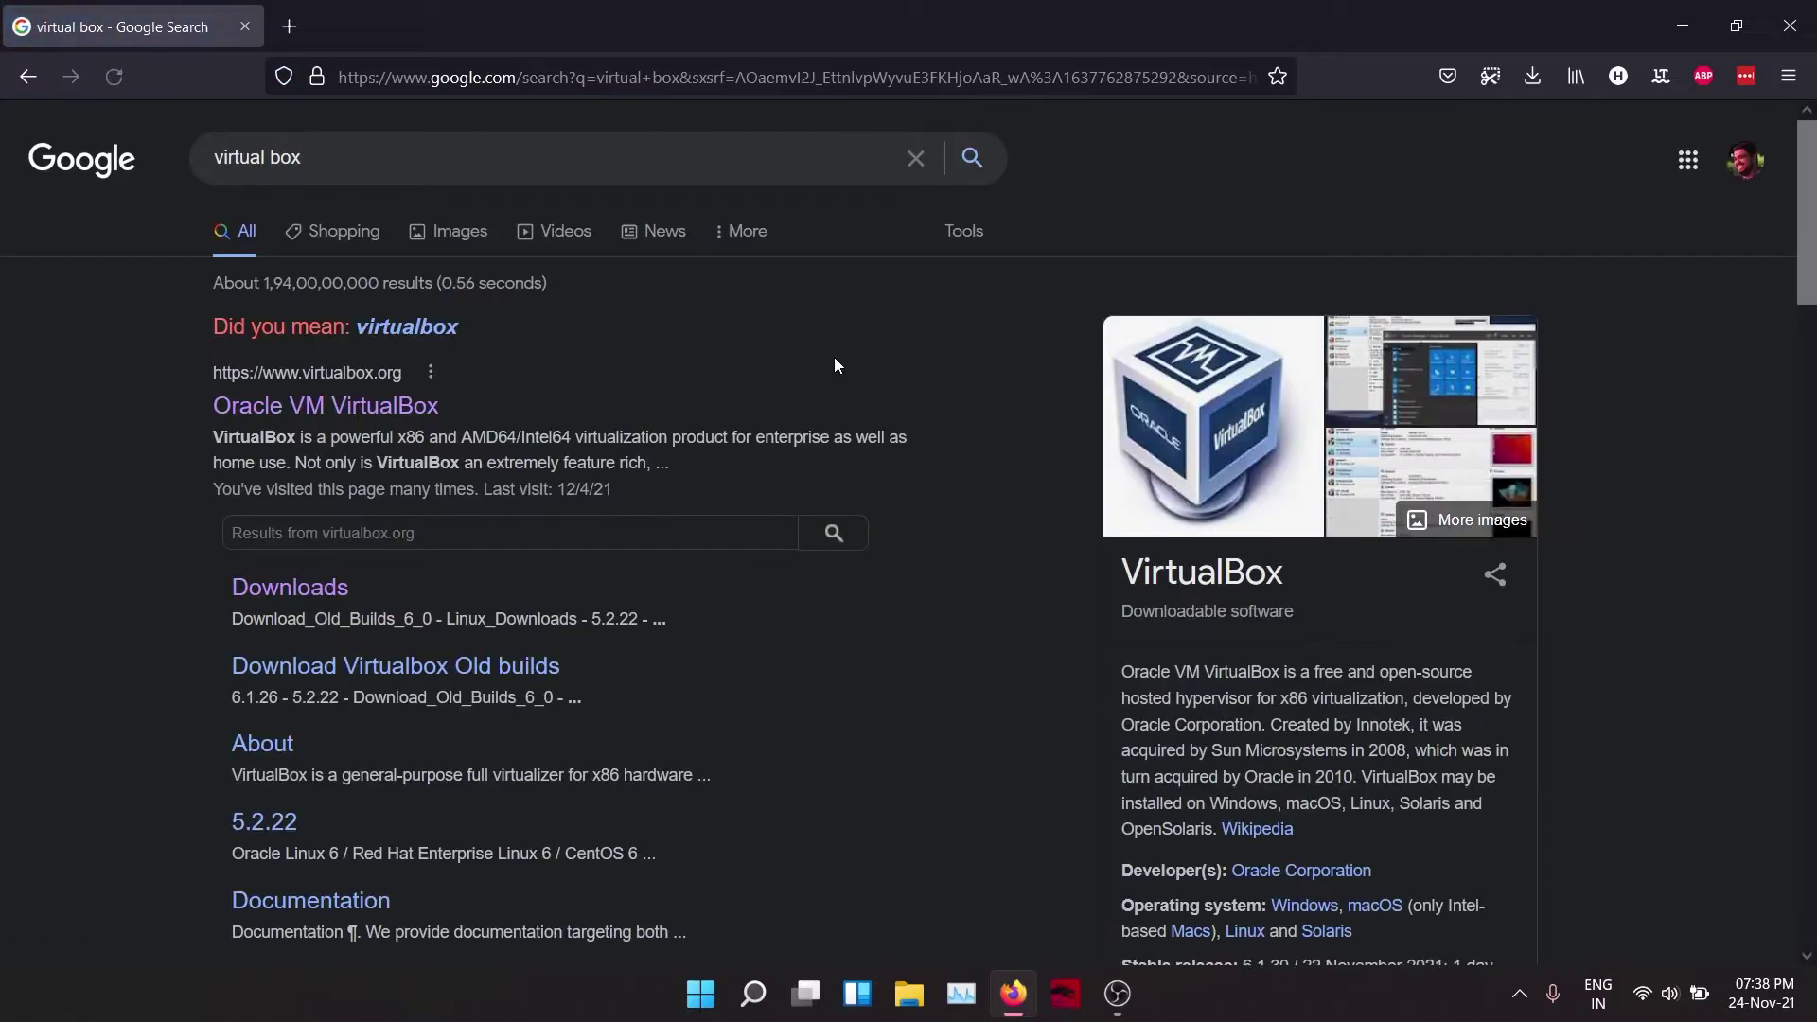
click(310, 413)
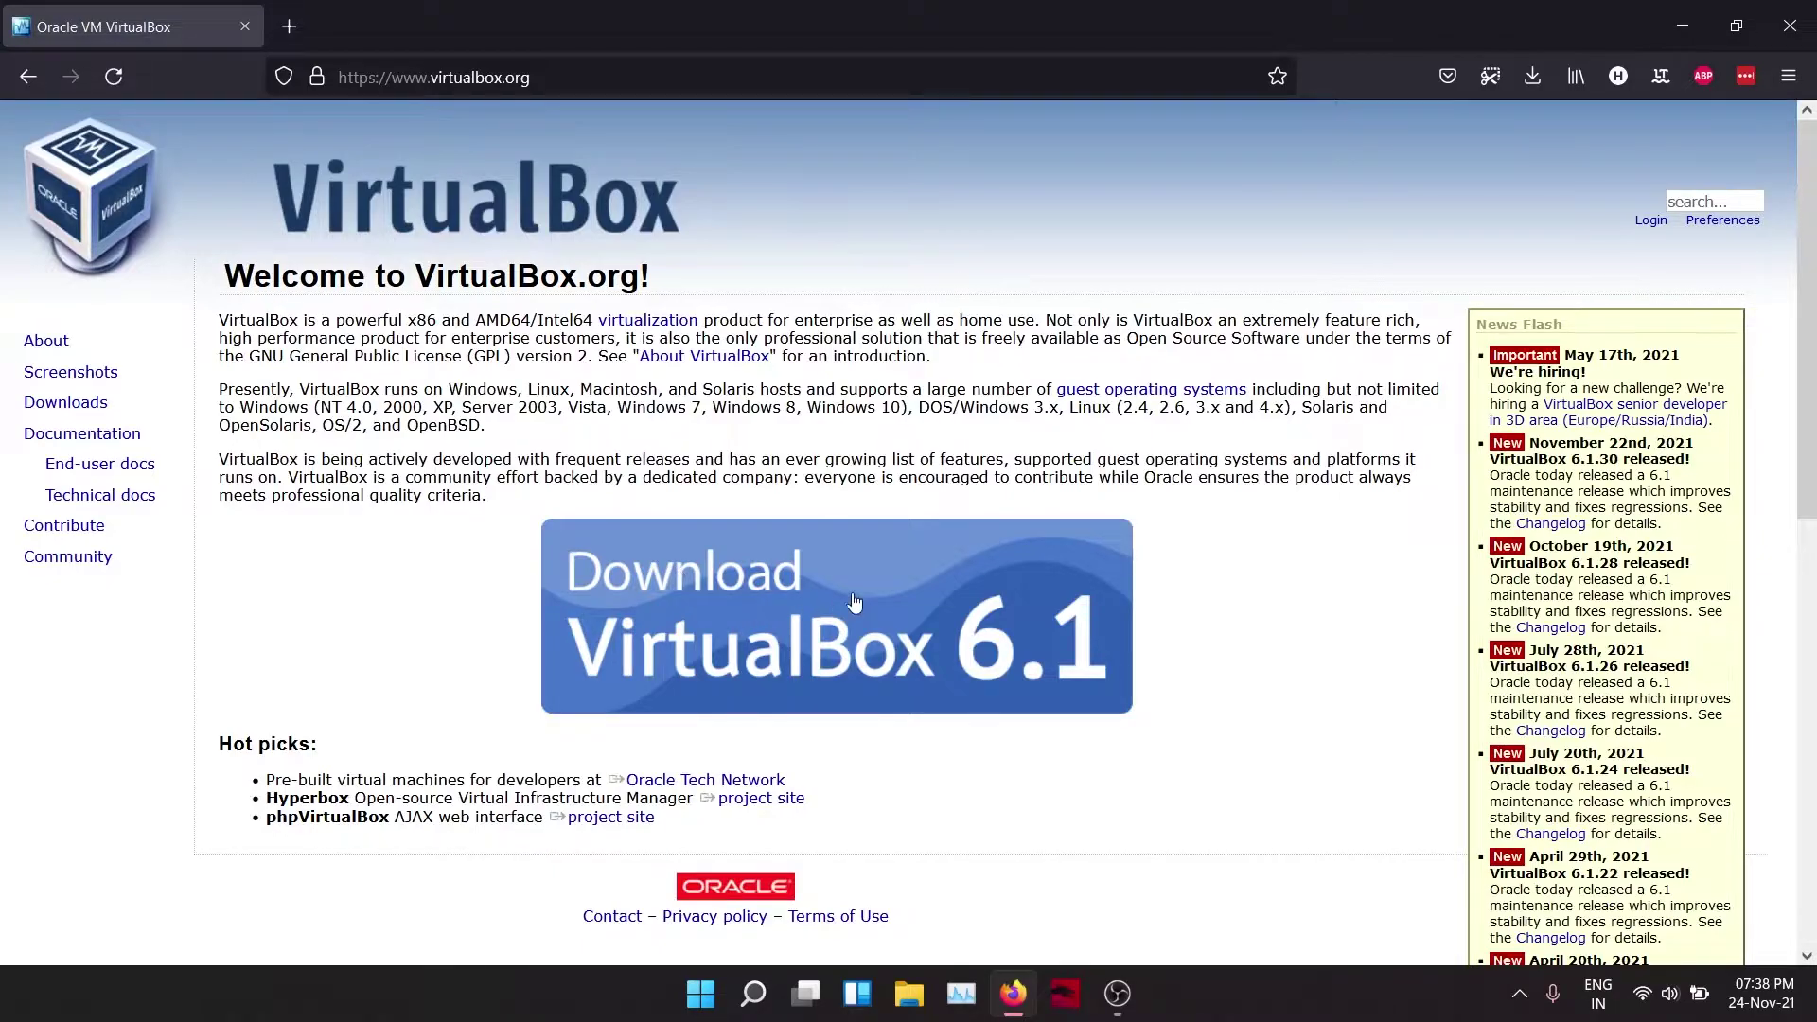
click(920, 594)
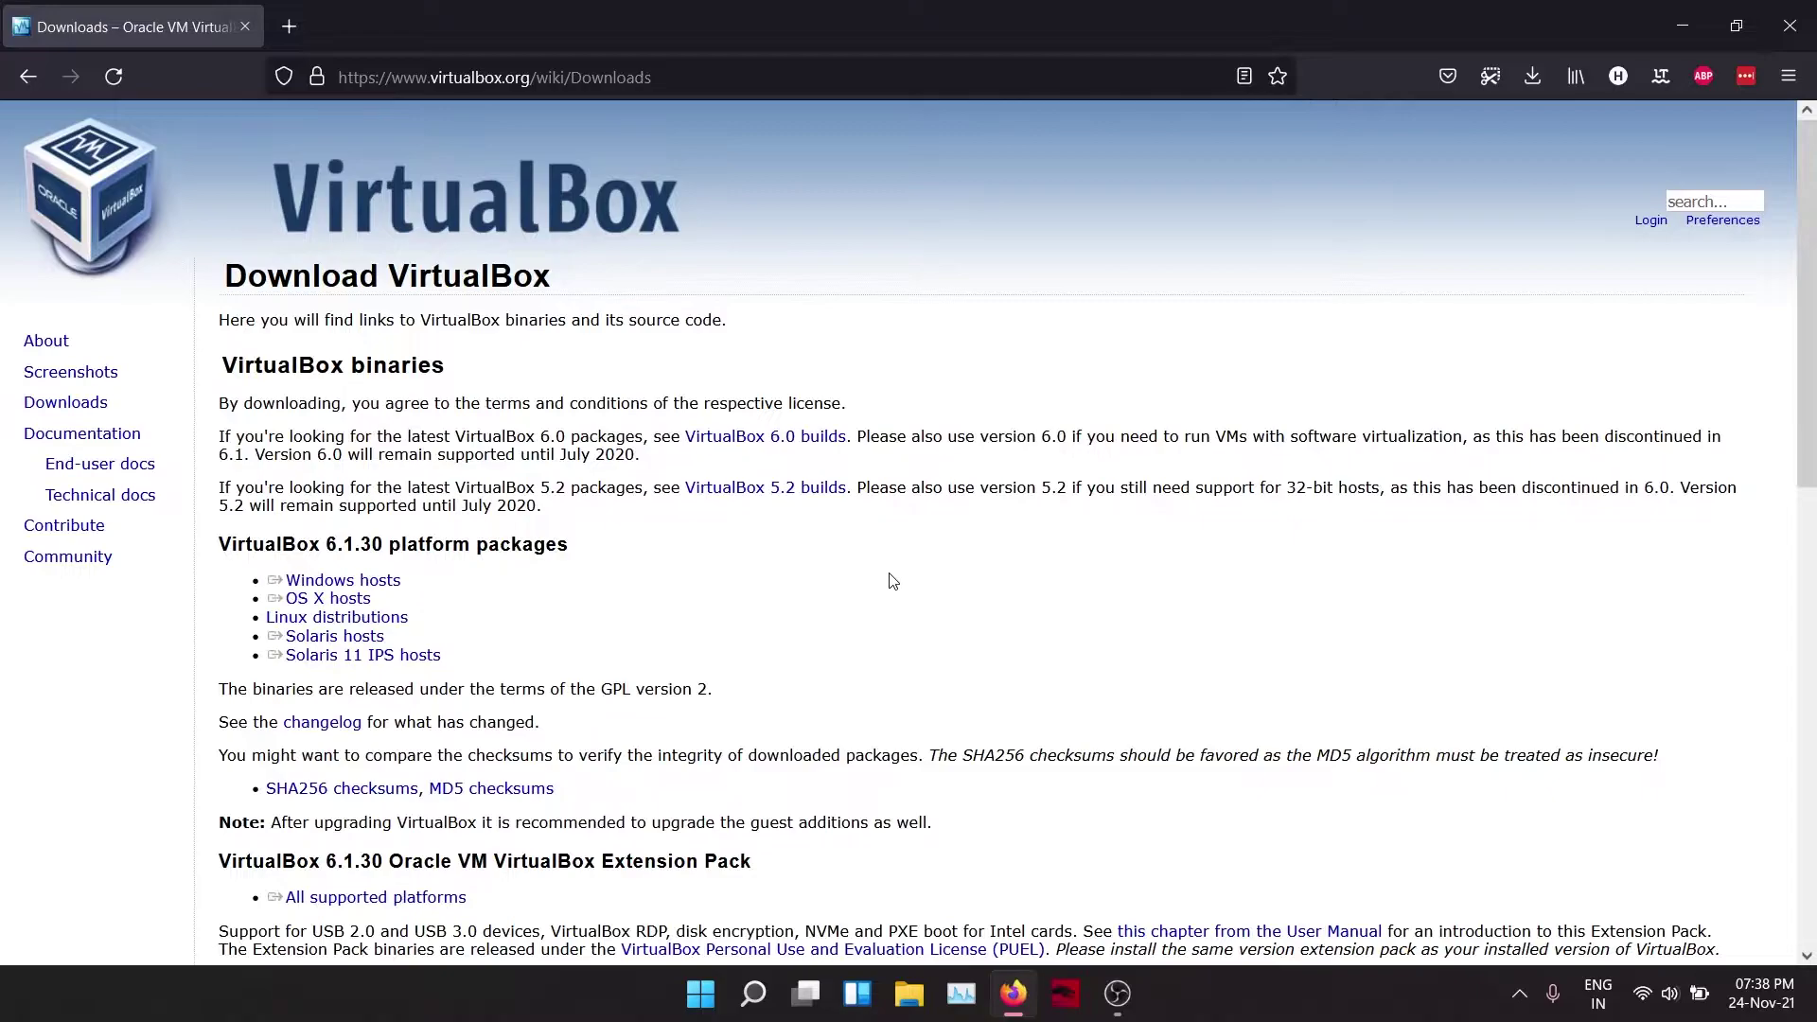
Step: Save the VirtualBox 6.1.30 installer for Windows hosts into the Downloads folder
click(396, 589)
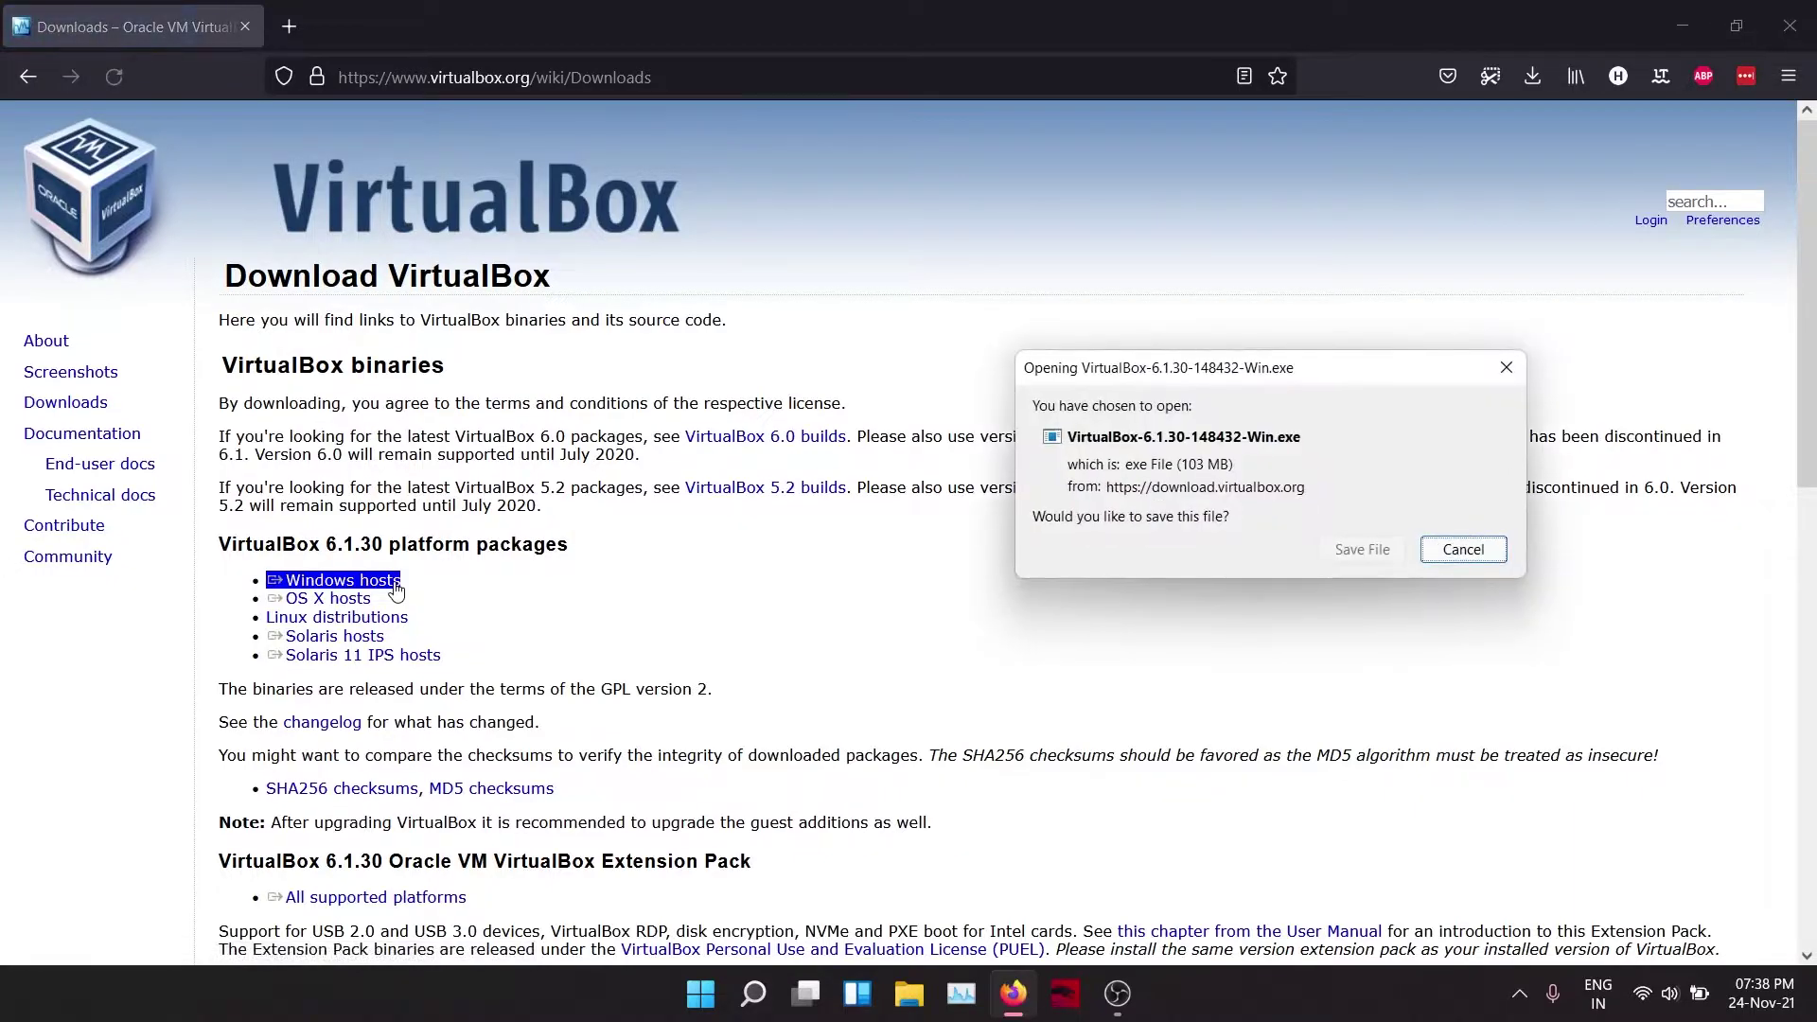
click(1360, 553)
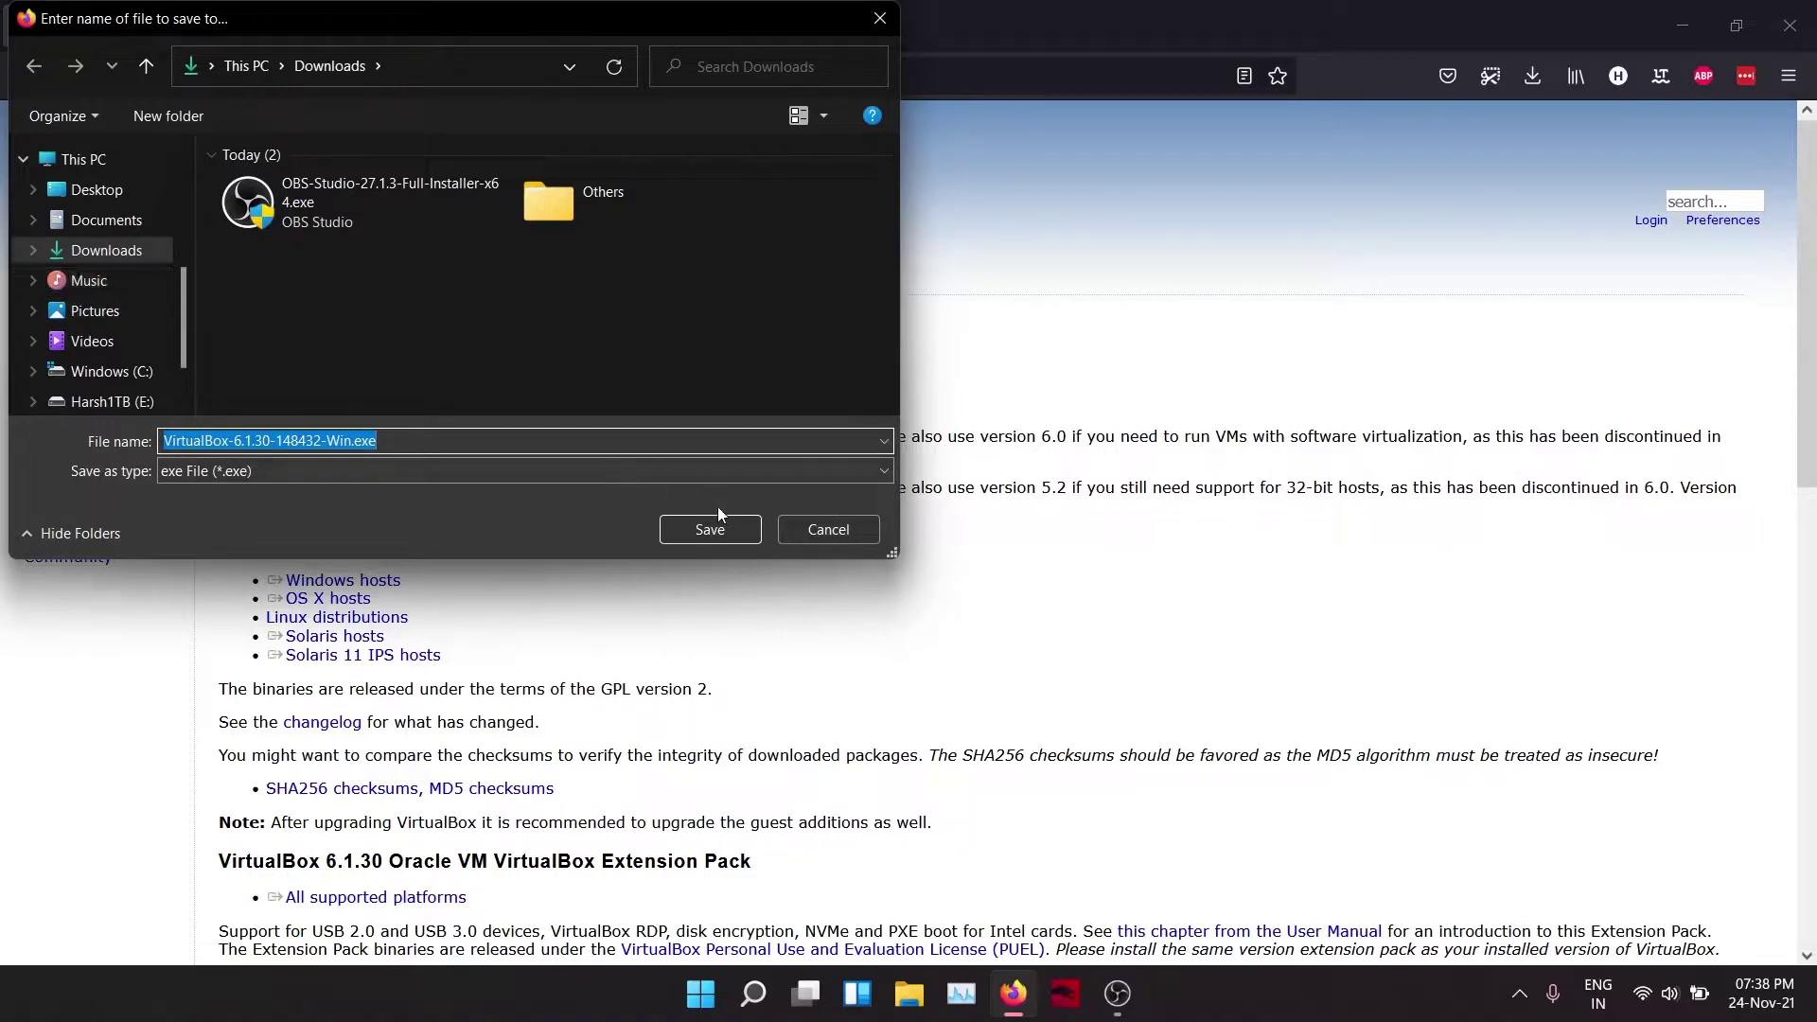
click(702, 532)
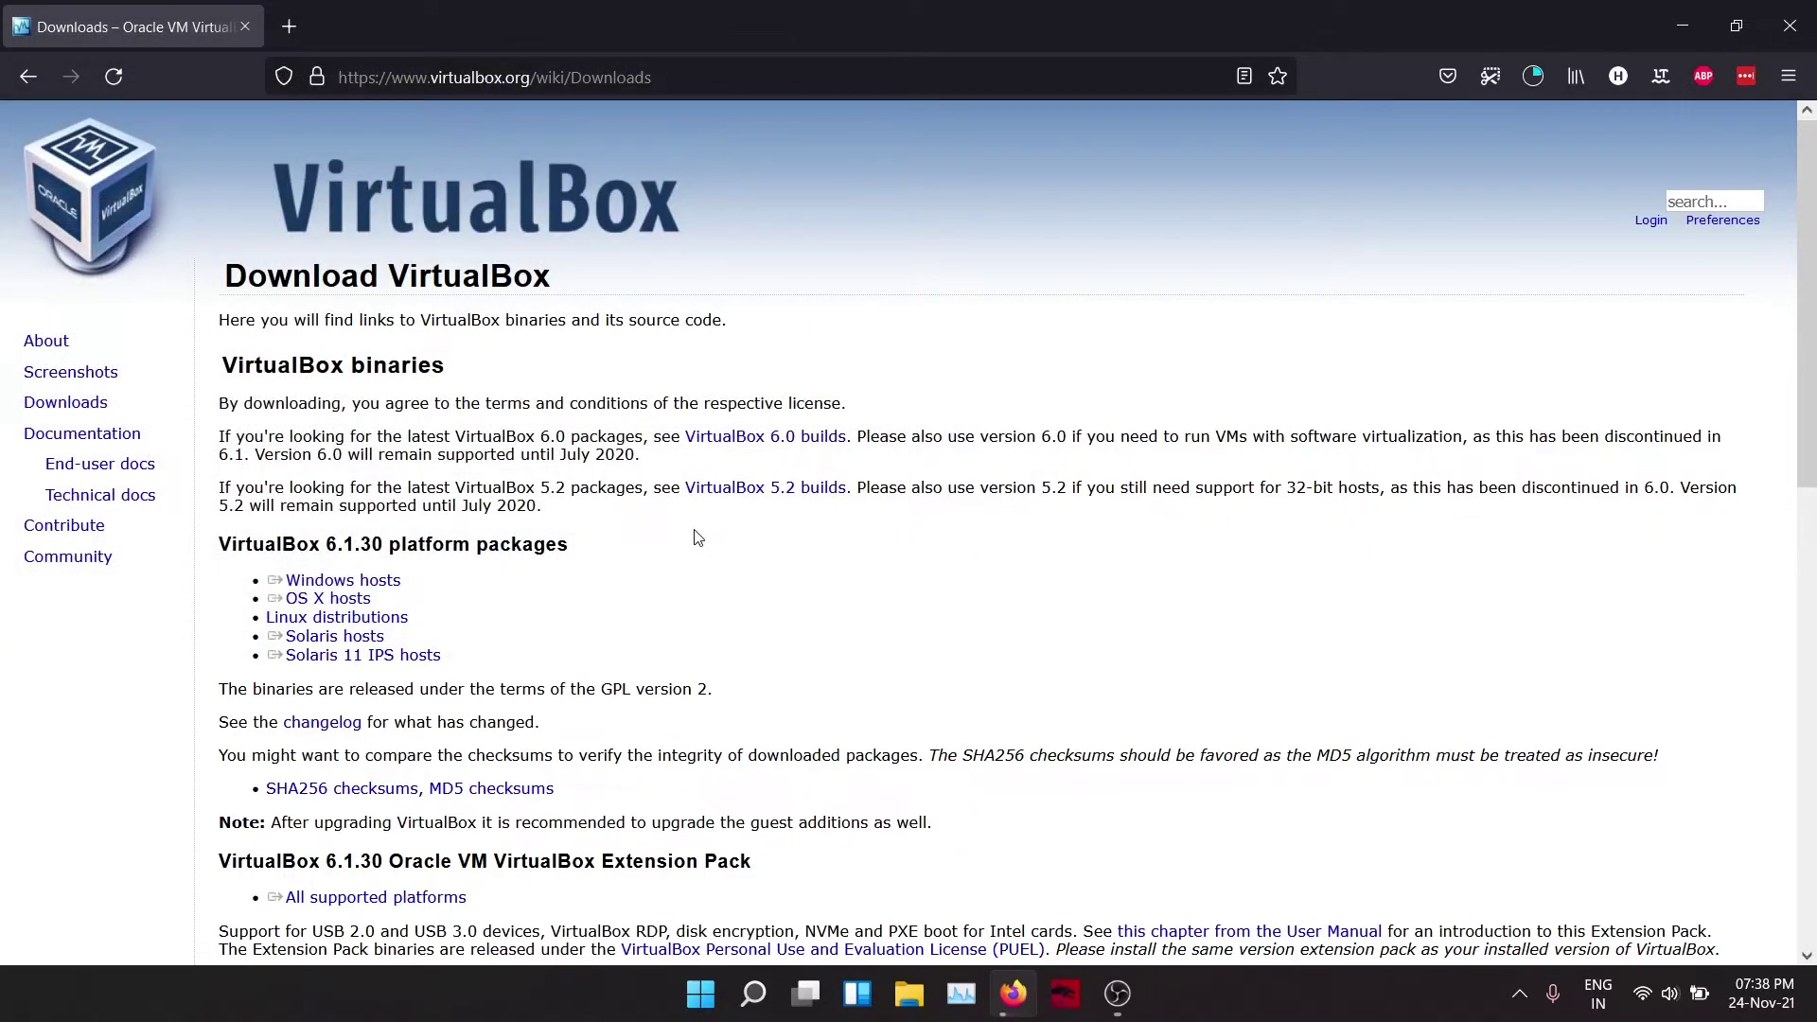
Step: Save the 6.1.30 Extension Pack for all supported platforms into Downloads
scroll(698, 537, down, 4)
double_click(279, 488)
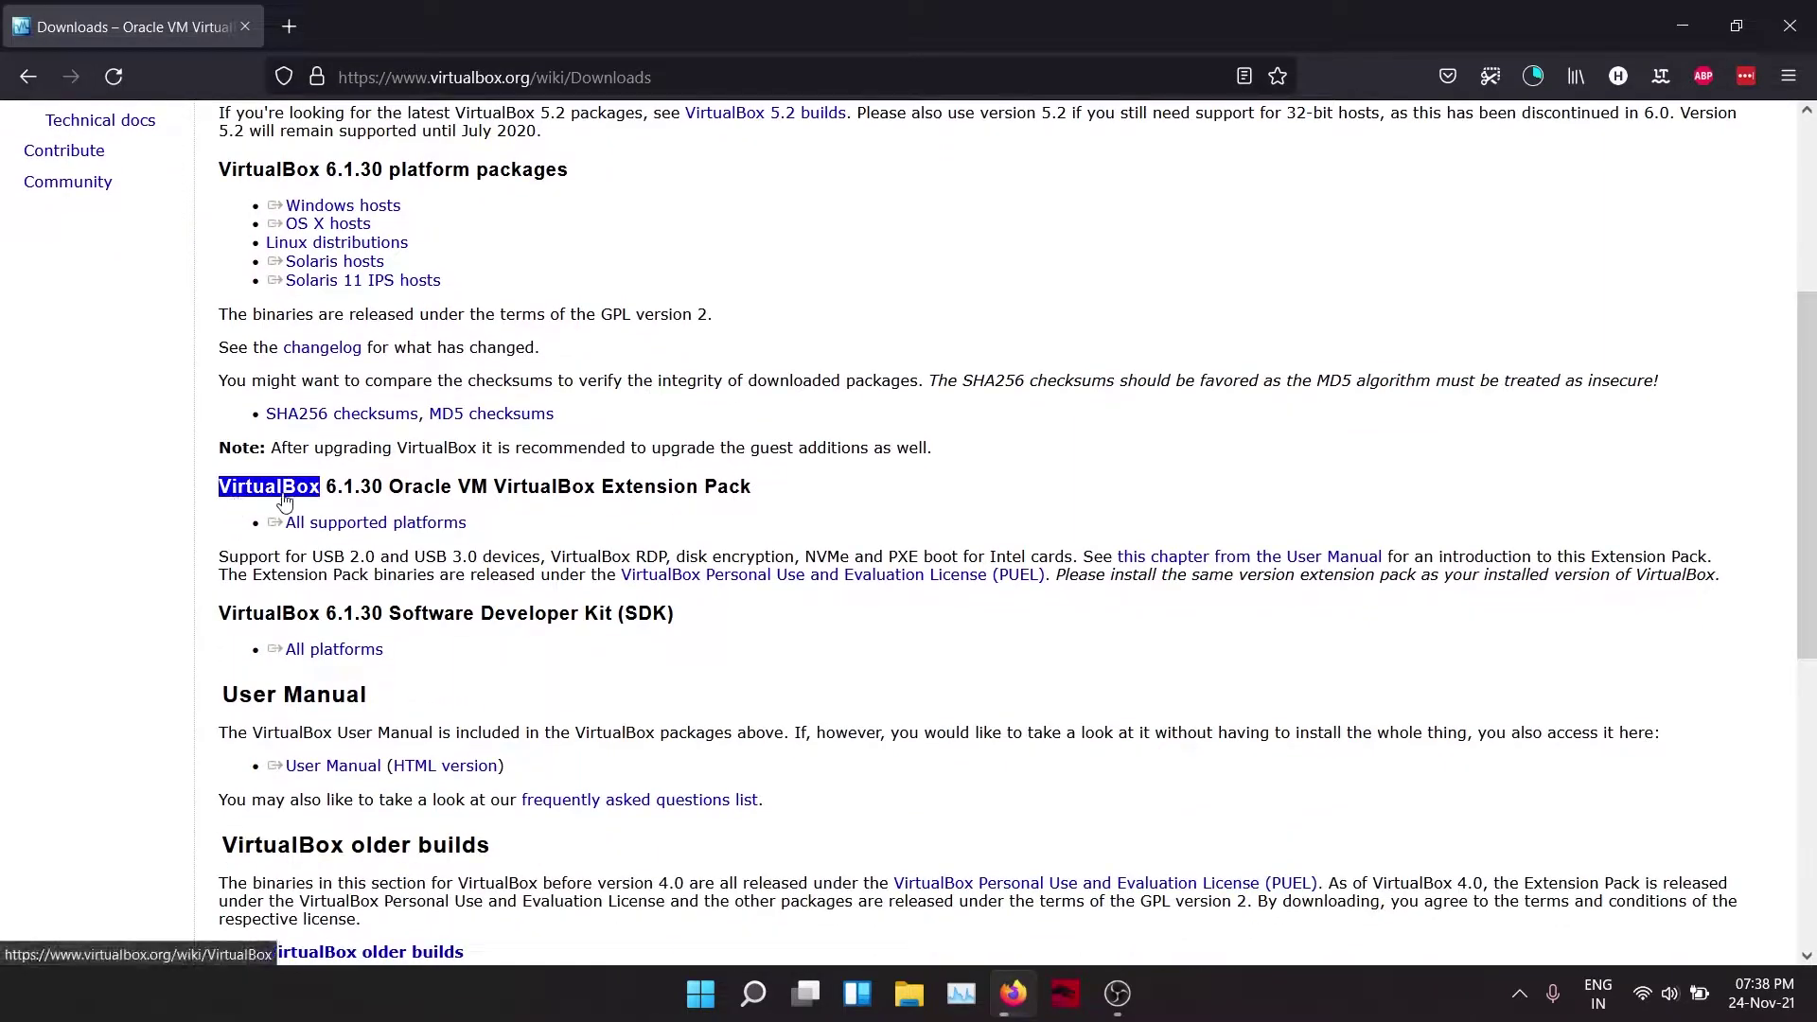
click(323, 498)
triple_click(364, 520)
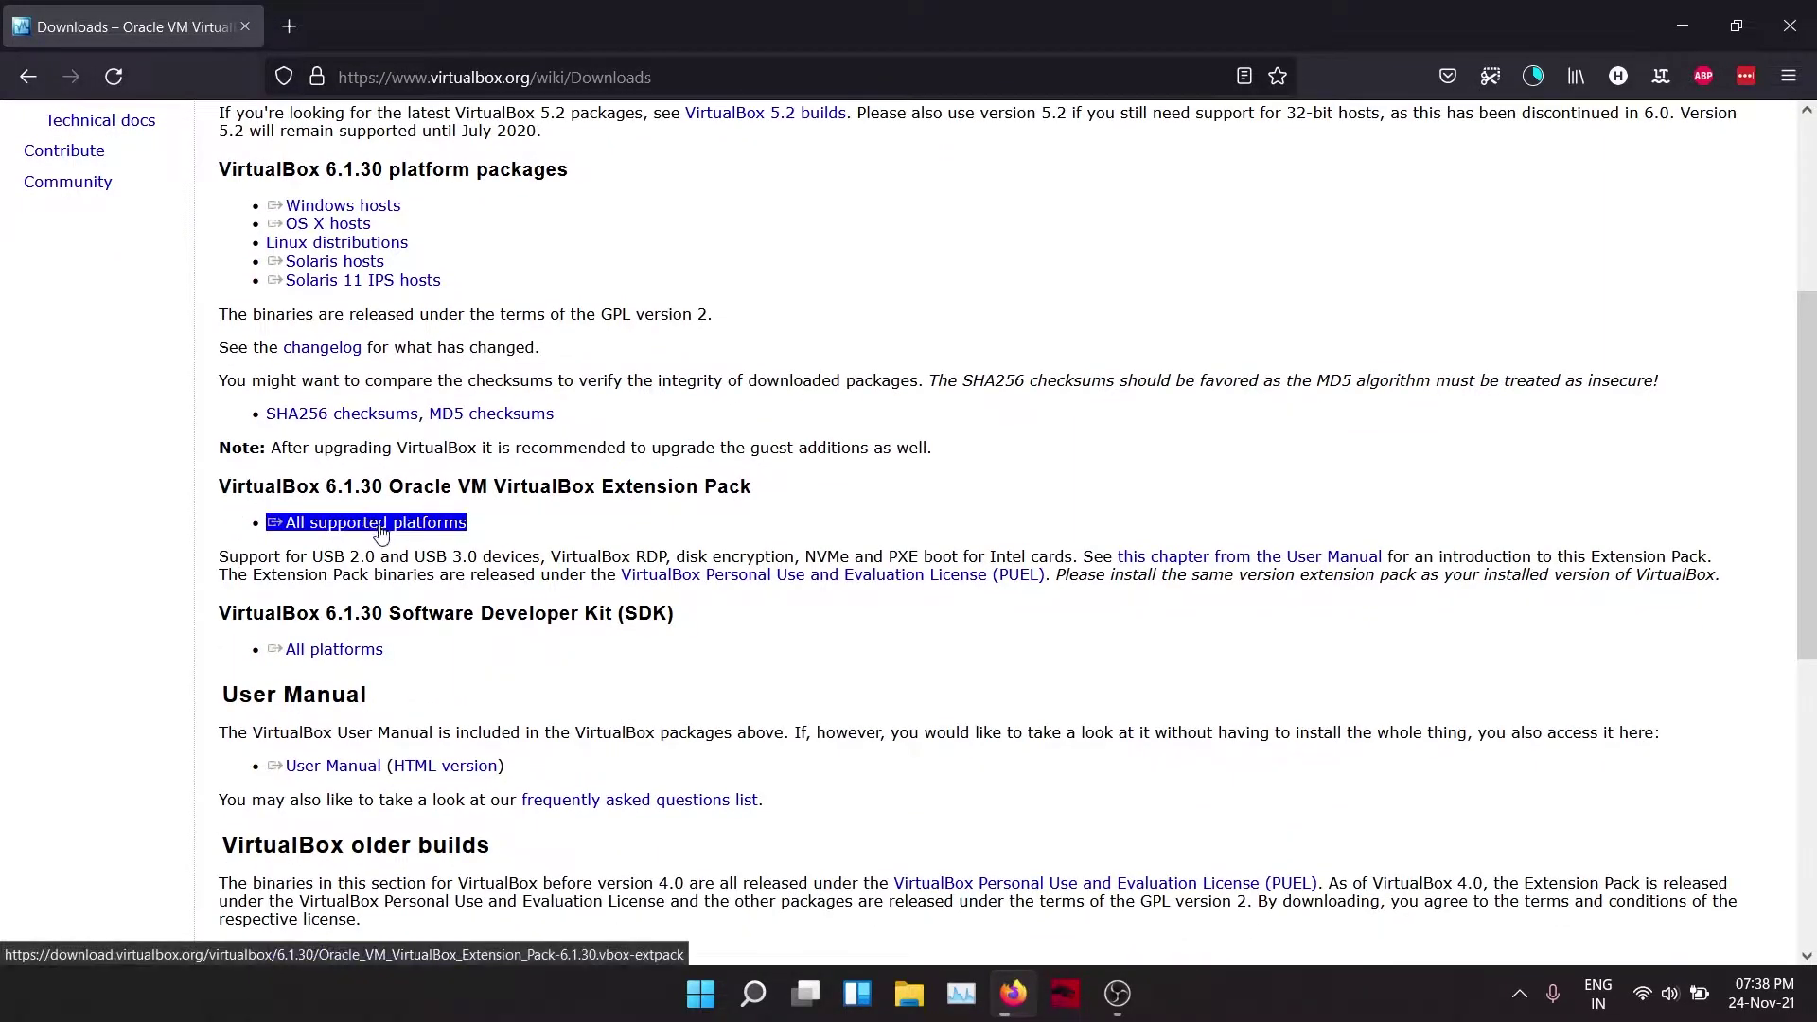
click(393, 535)
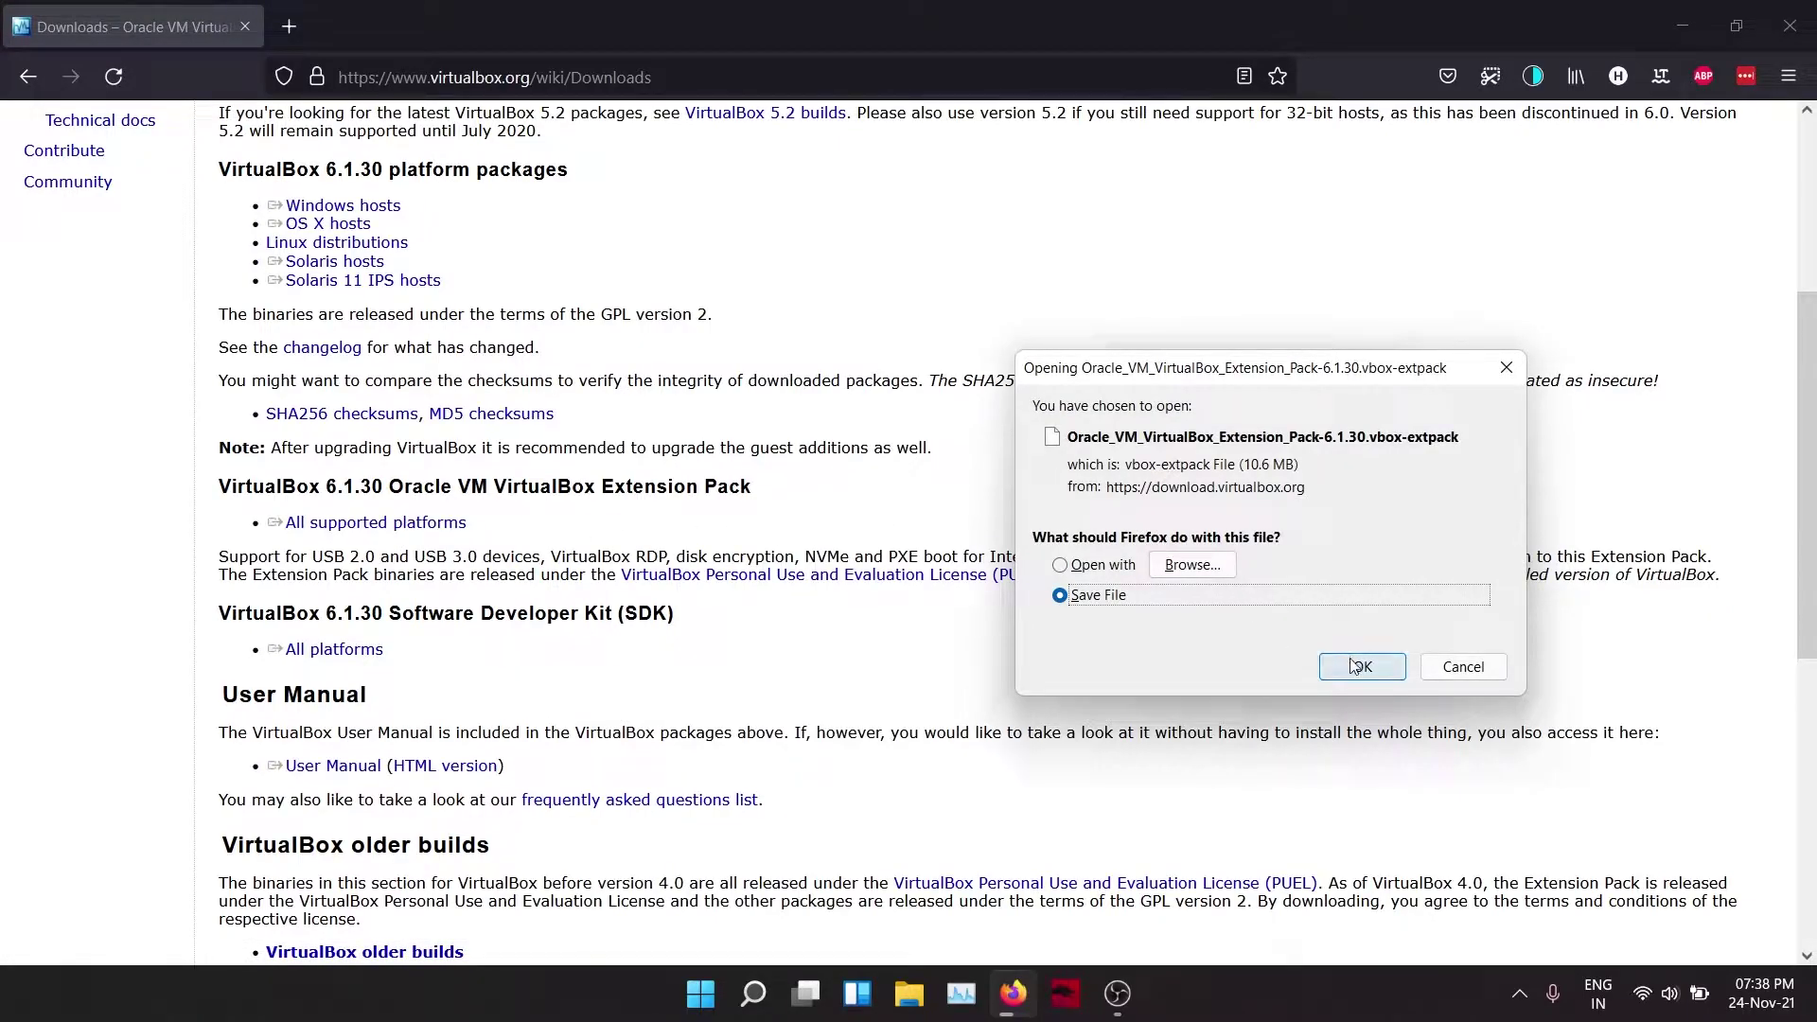
click(1358, 667)
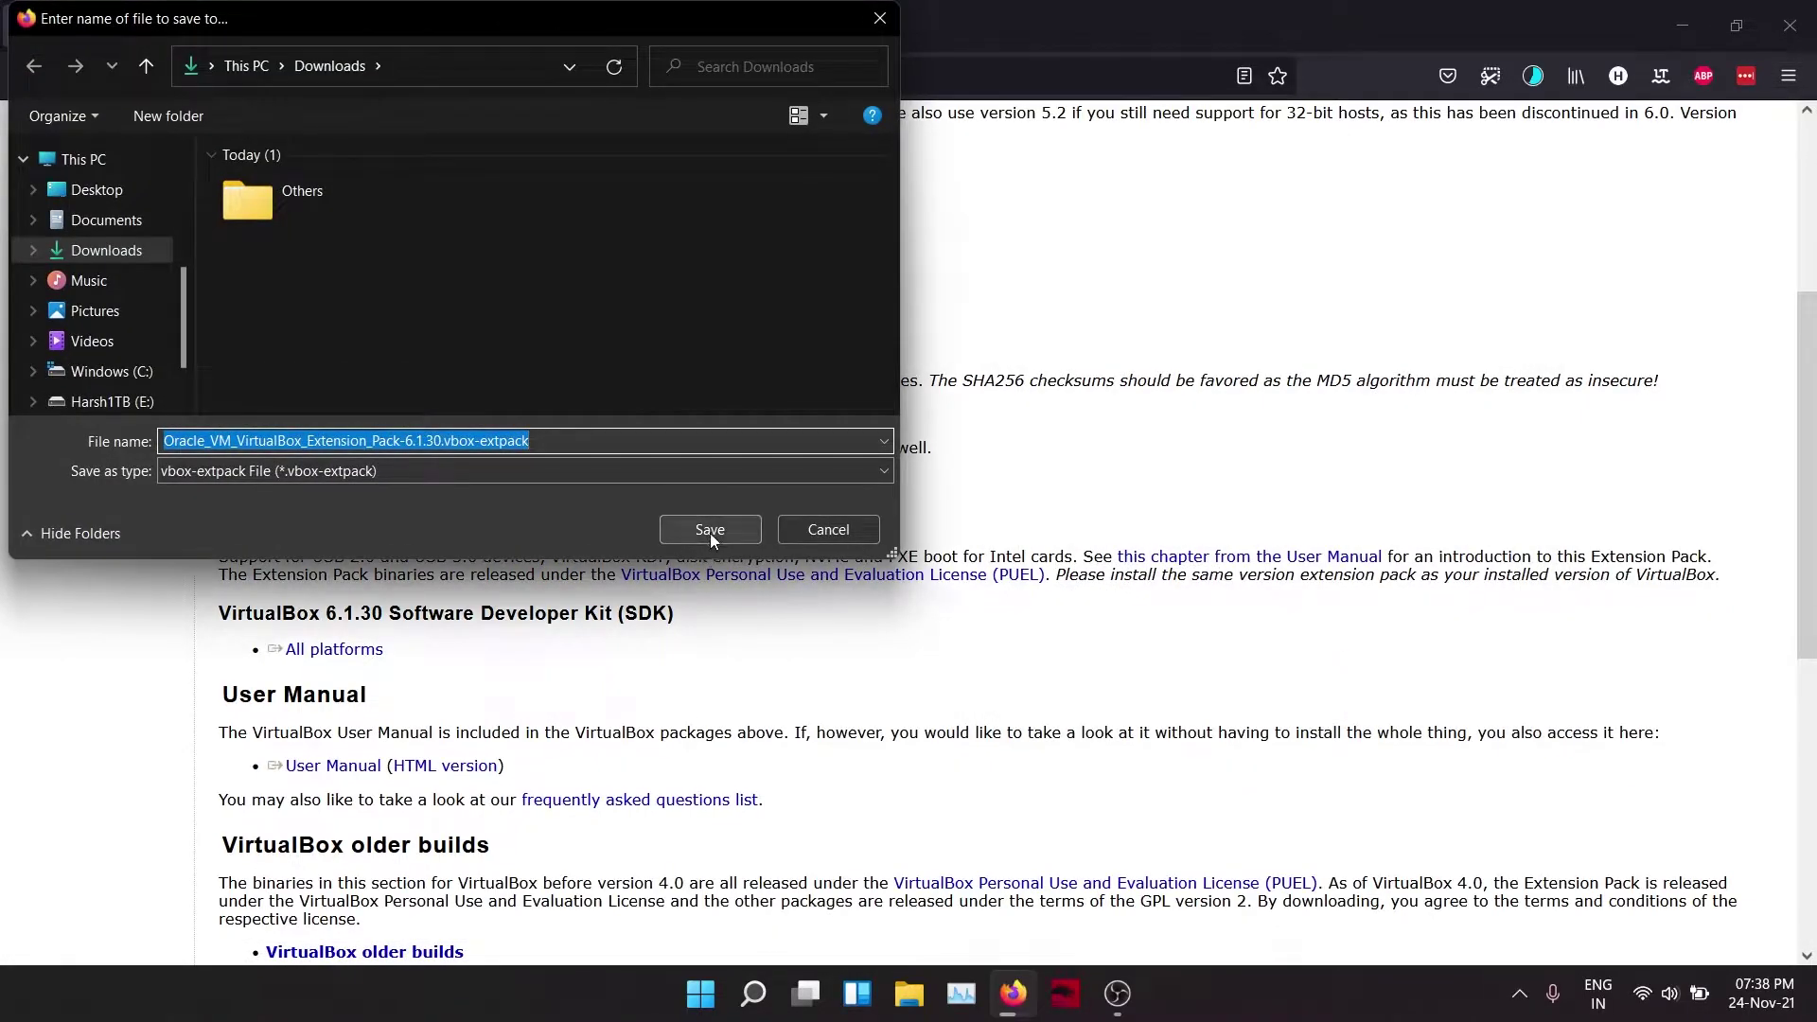
click(709, 532)
click(1545, 78)
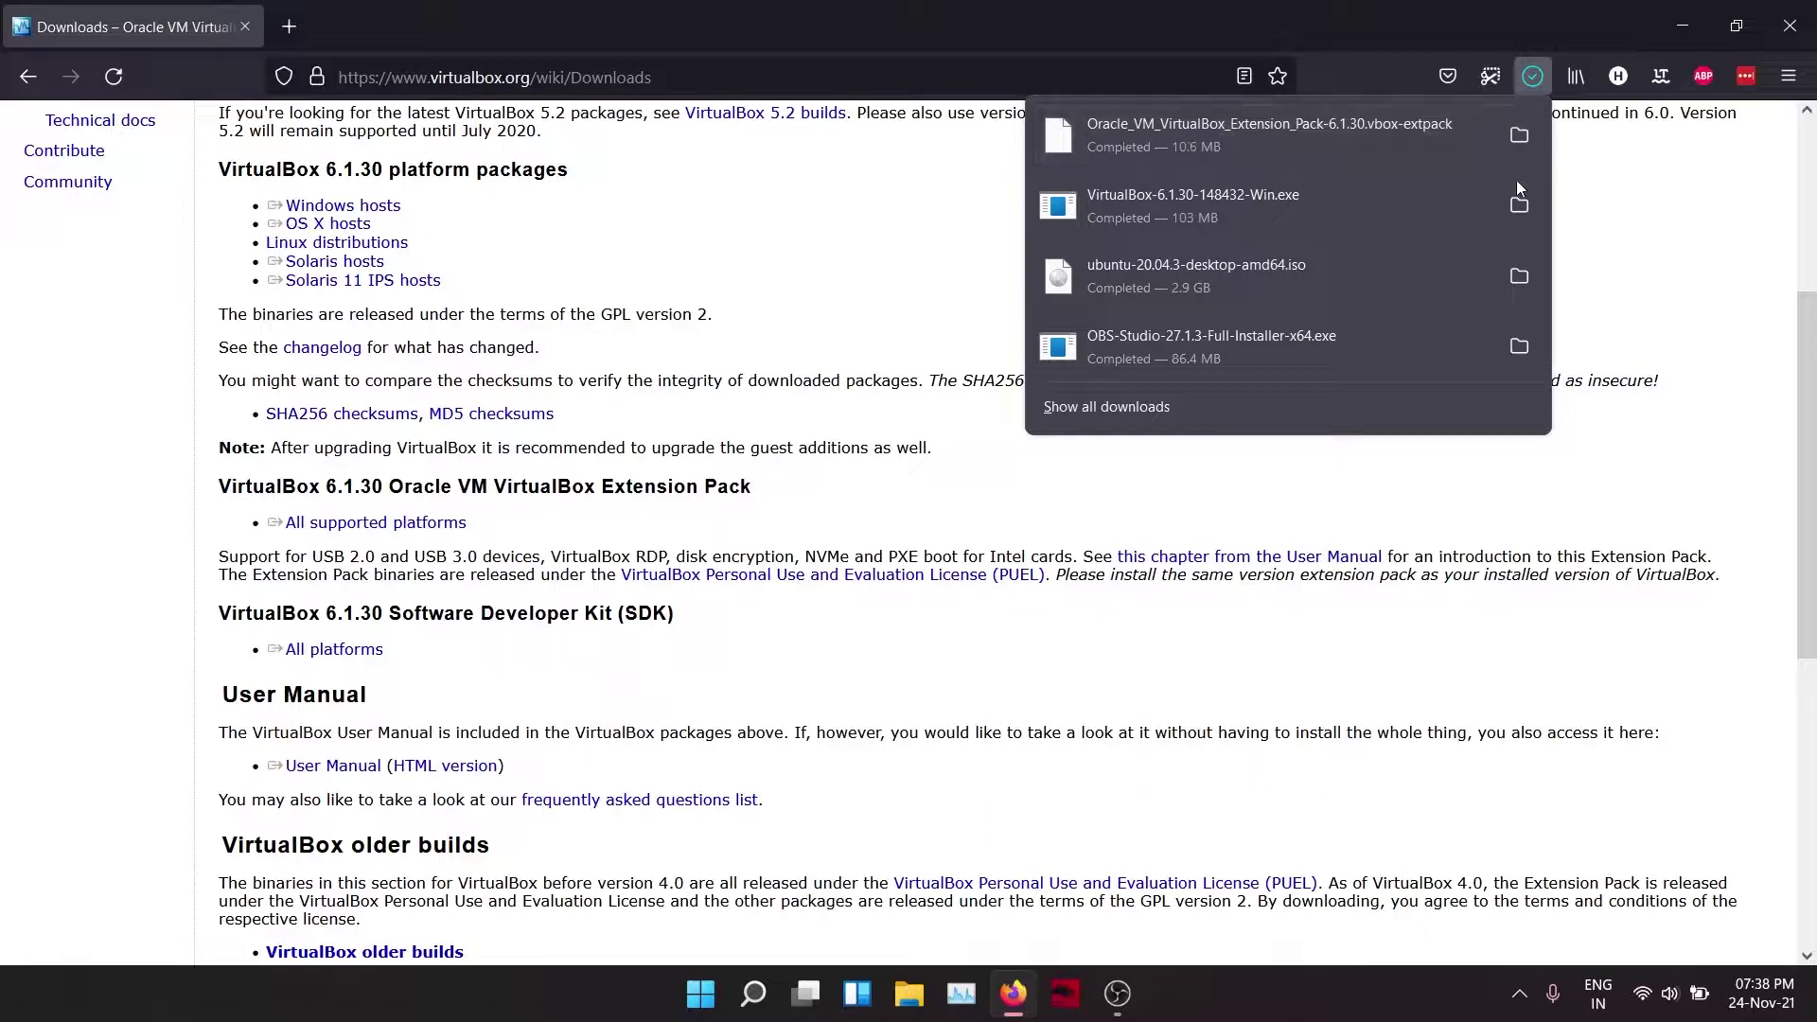
Step: Show the Downloads folder as large icons and launch the VirtualBox 6.1.30 installer
click(1533, 208)
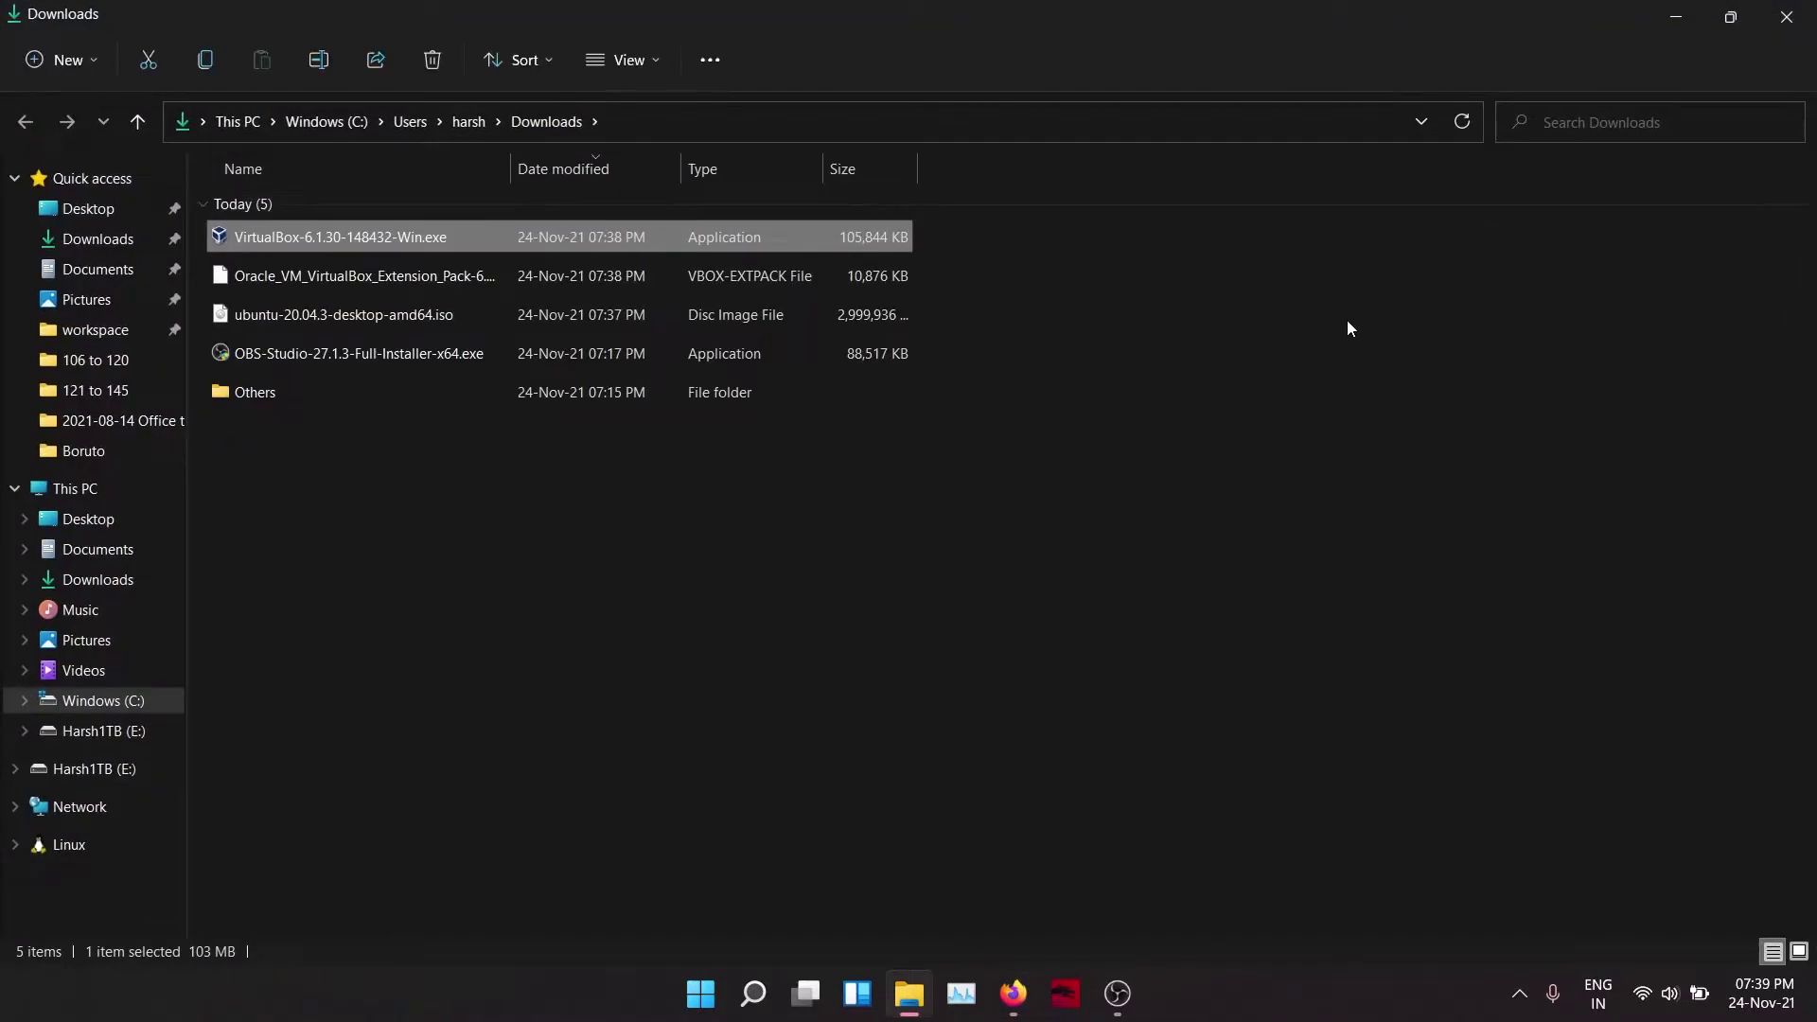
click(1799, 951)
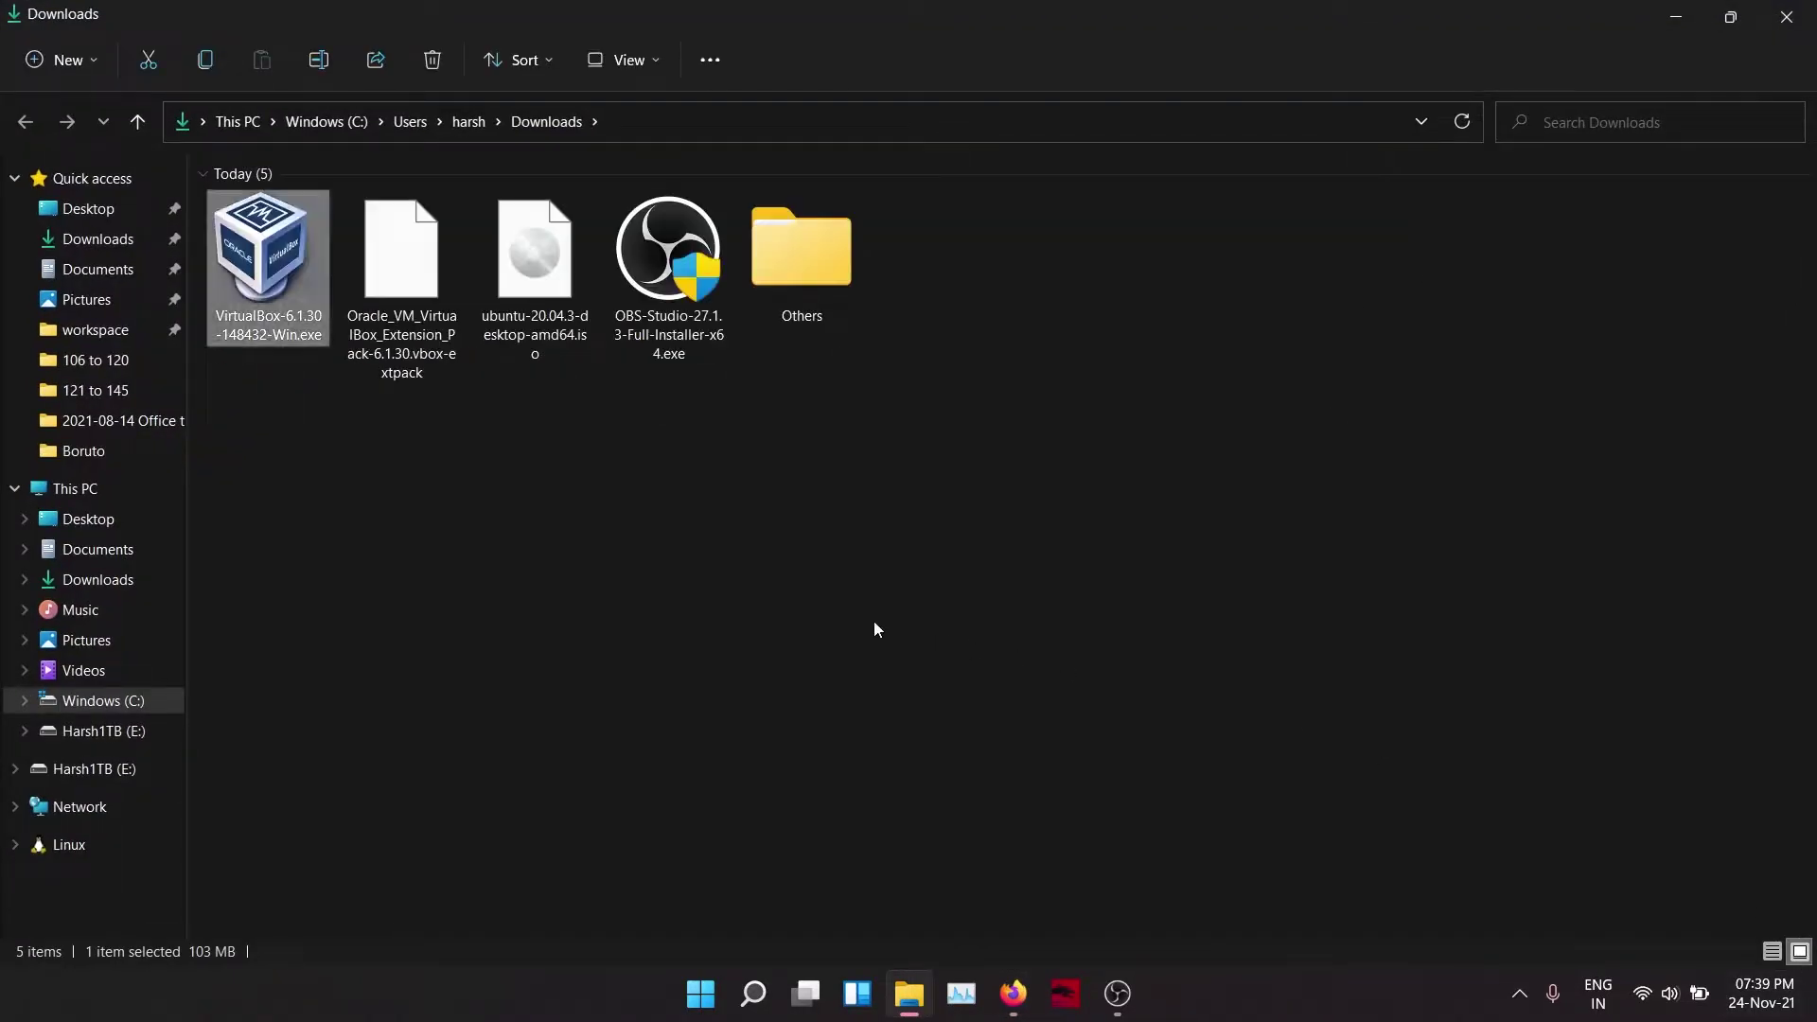
click(557, 512)
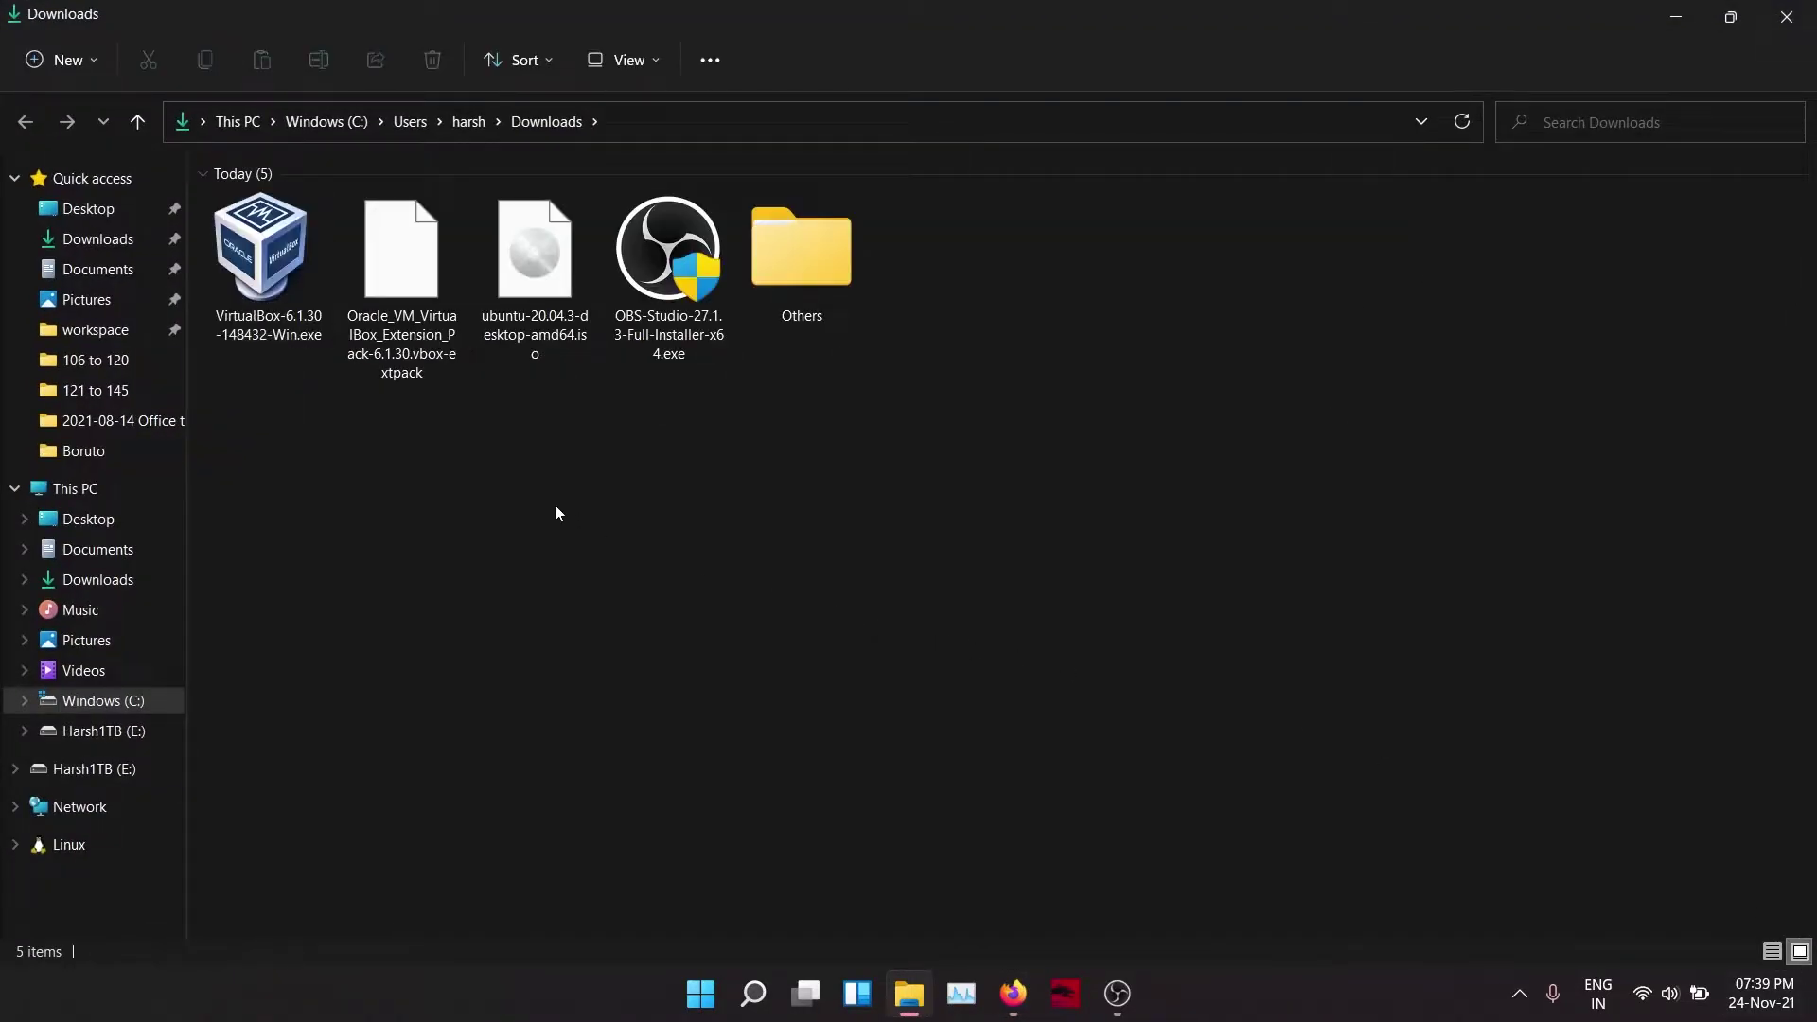
double_click(238, 284)
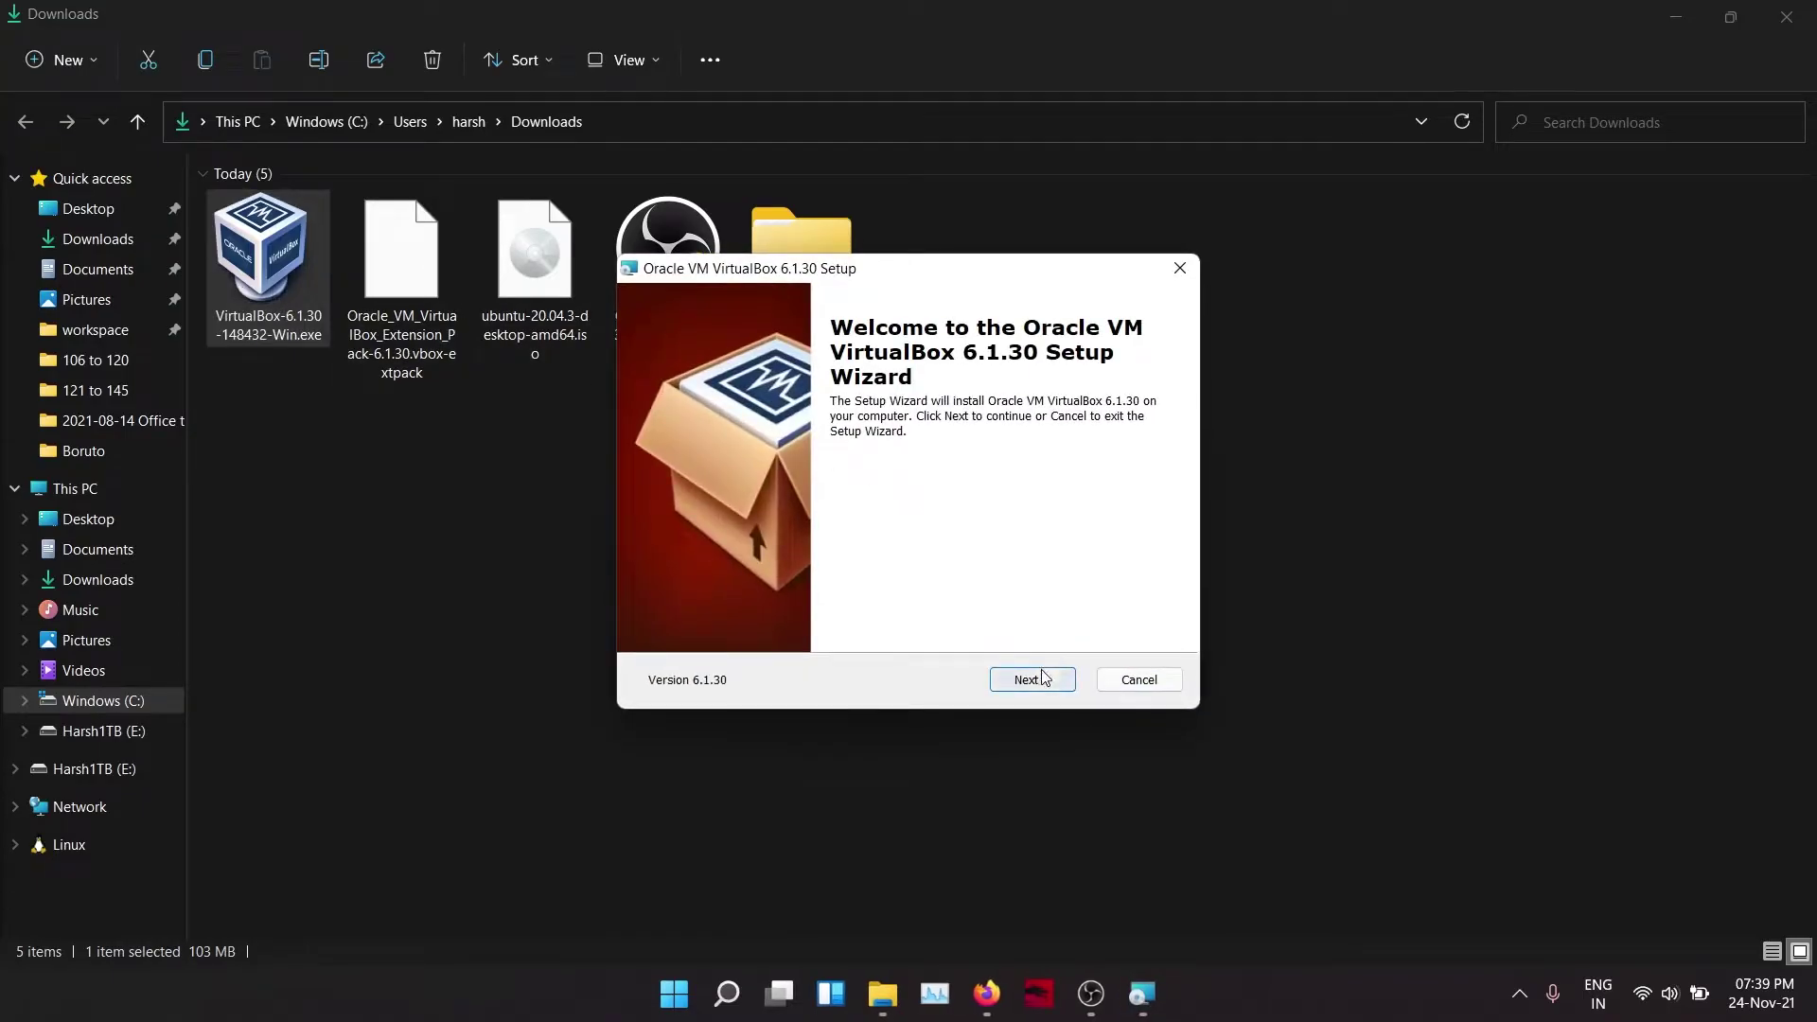
Step: Keep the default features and shortcuts, and accept the network interfaces warning
click(1033, 681)
click(1023, 681)
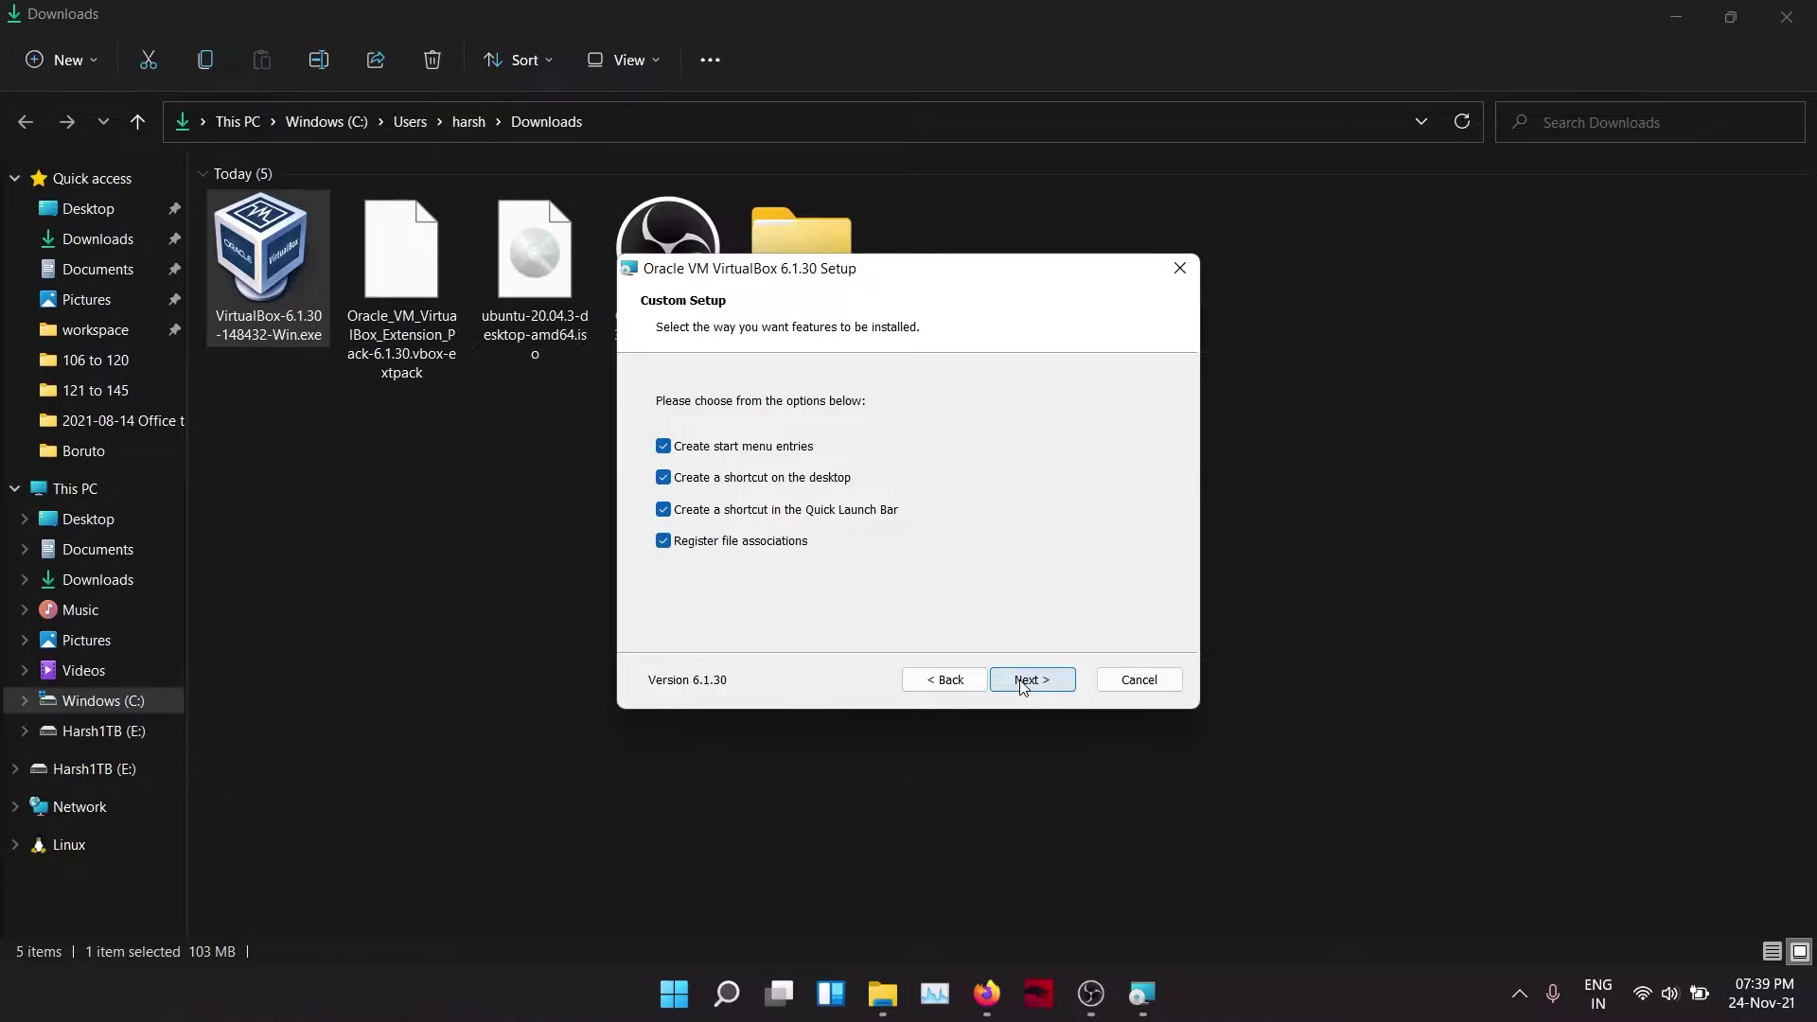
click(1023, 682)
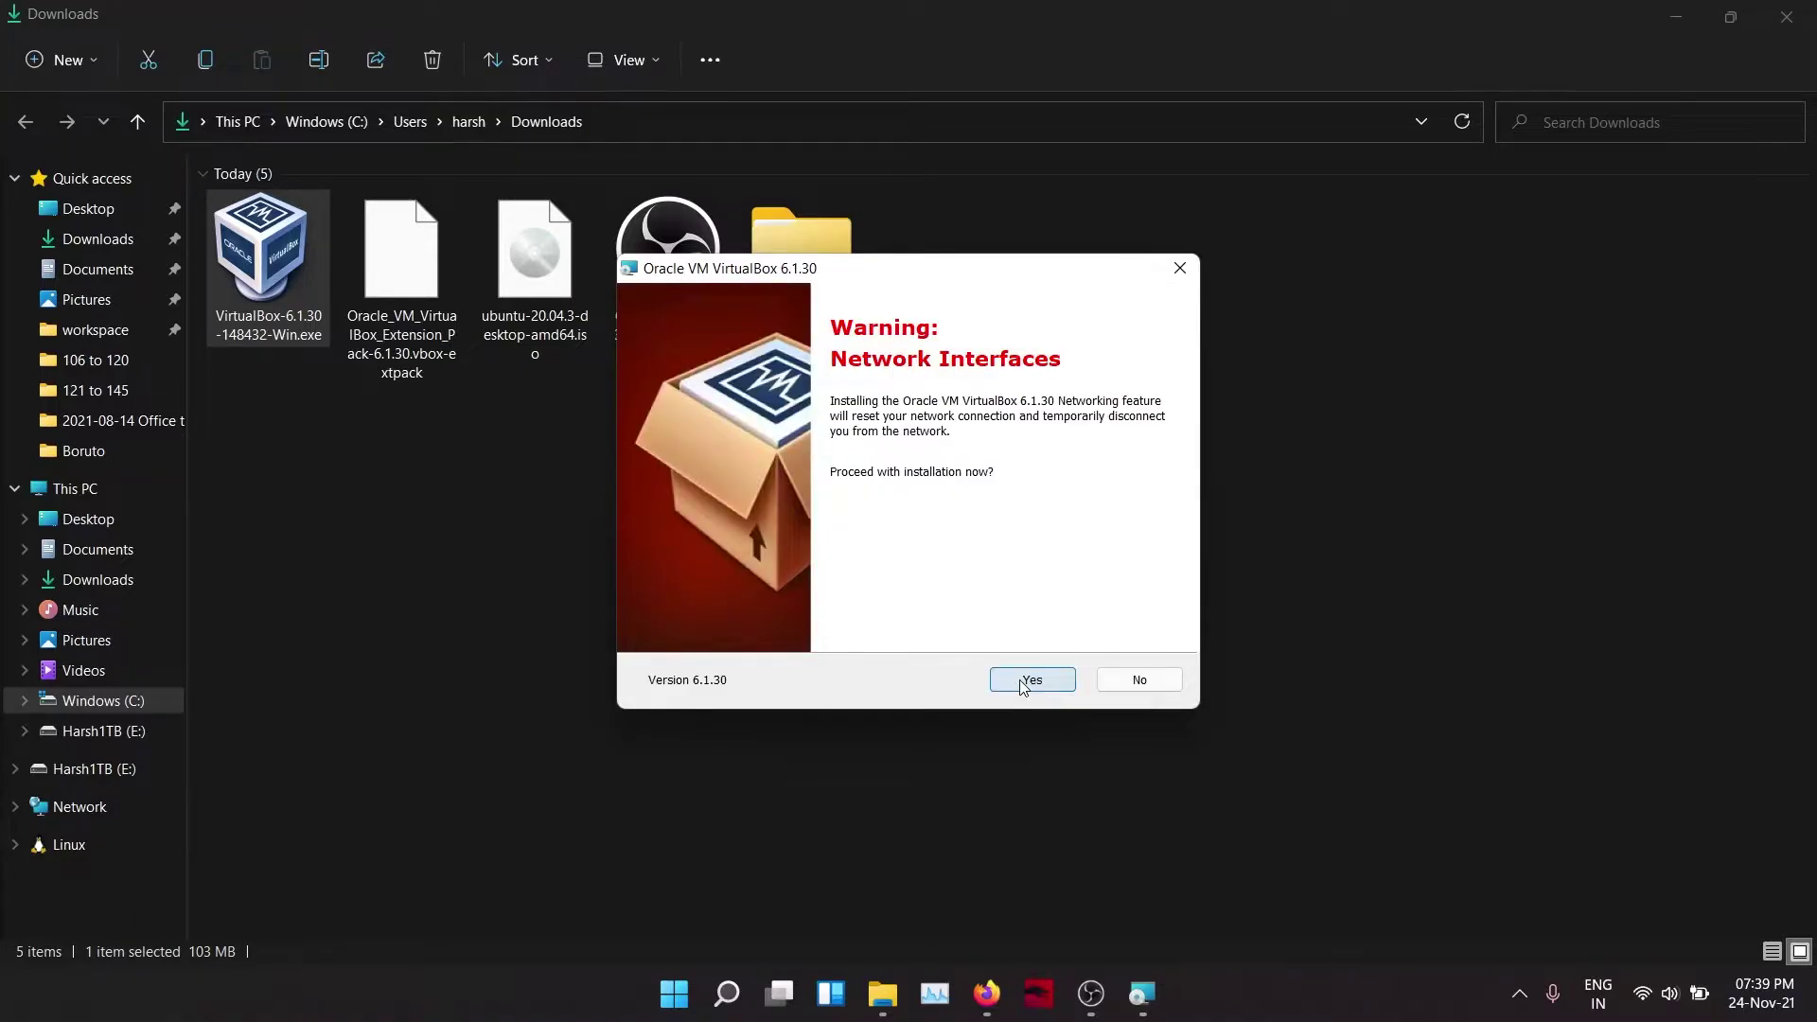
click(1023, 681)
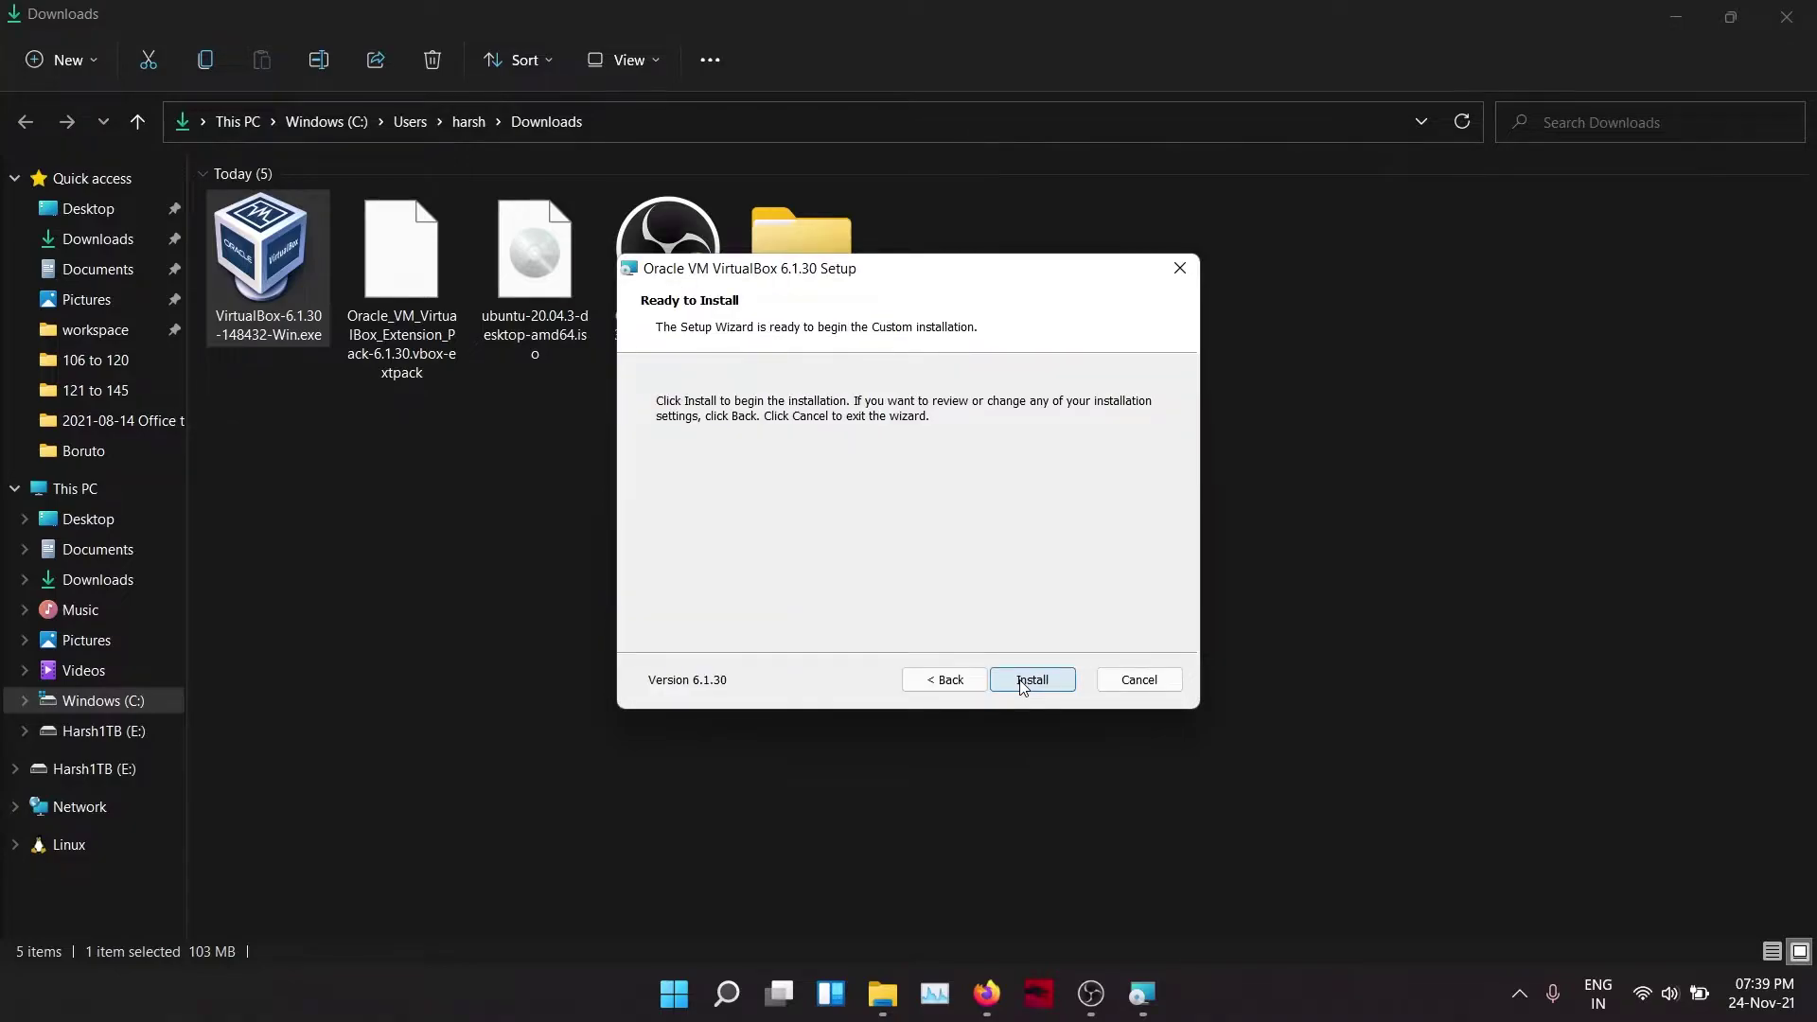
Step: Install VirtualBox 6.1.30 and finish with 'Start Oracle VM VirtualBox after installation' unticked
click(1021, 683)
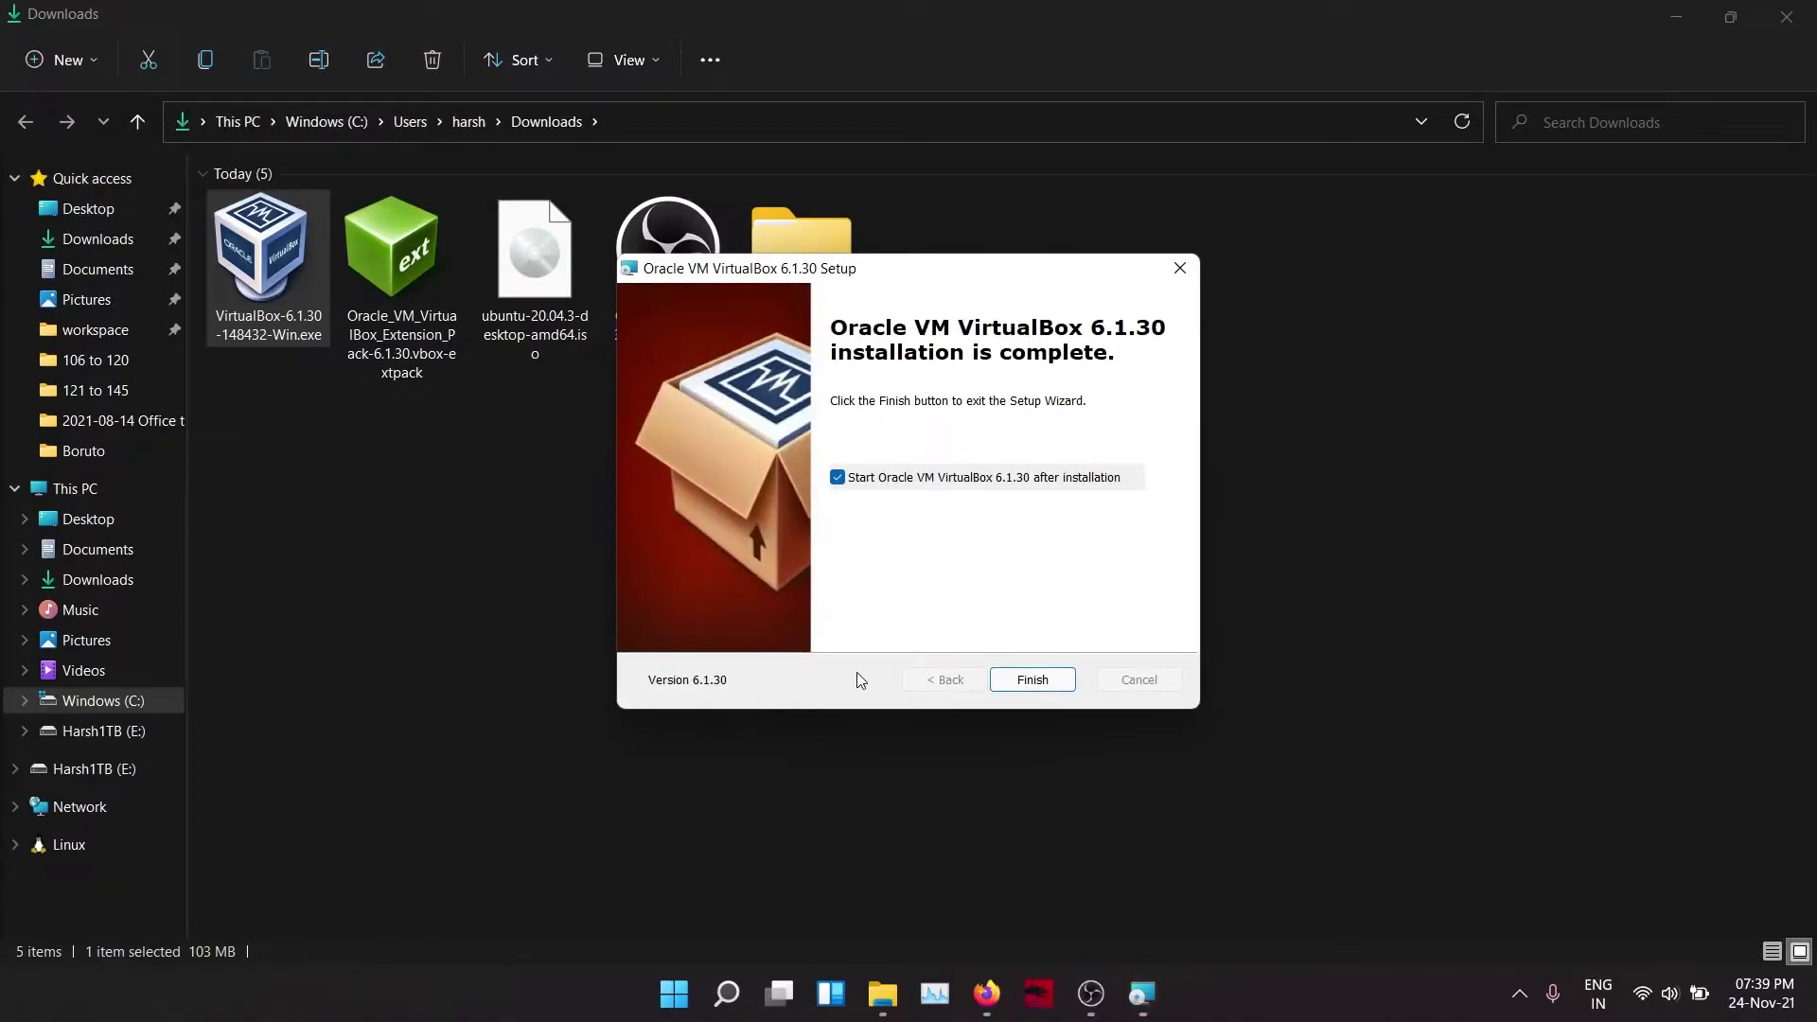
click(888, 483)
click(1032, 683)
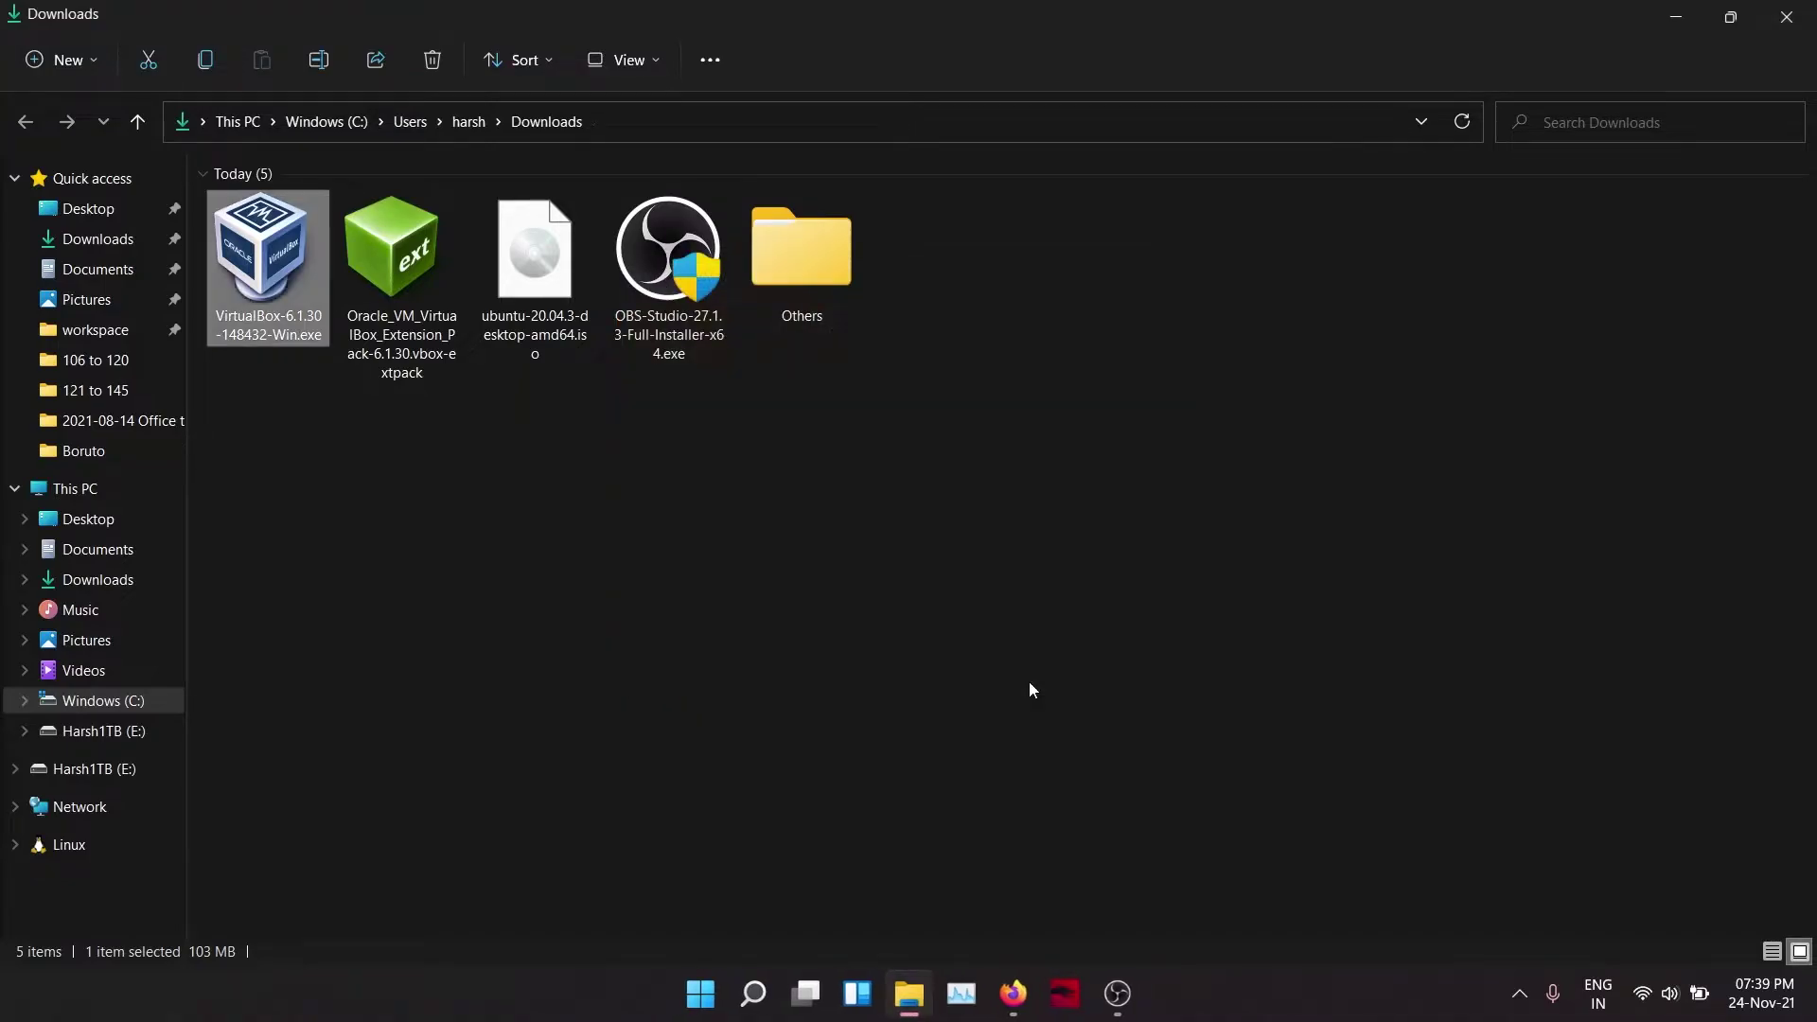
Step: Upgrade to the 6.1.30 Extension Pack from the .vbox-extpack file, accepting its licence
click(450, 283)
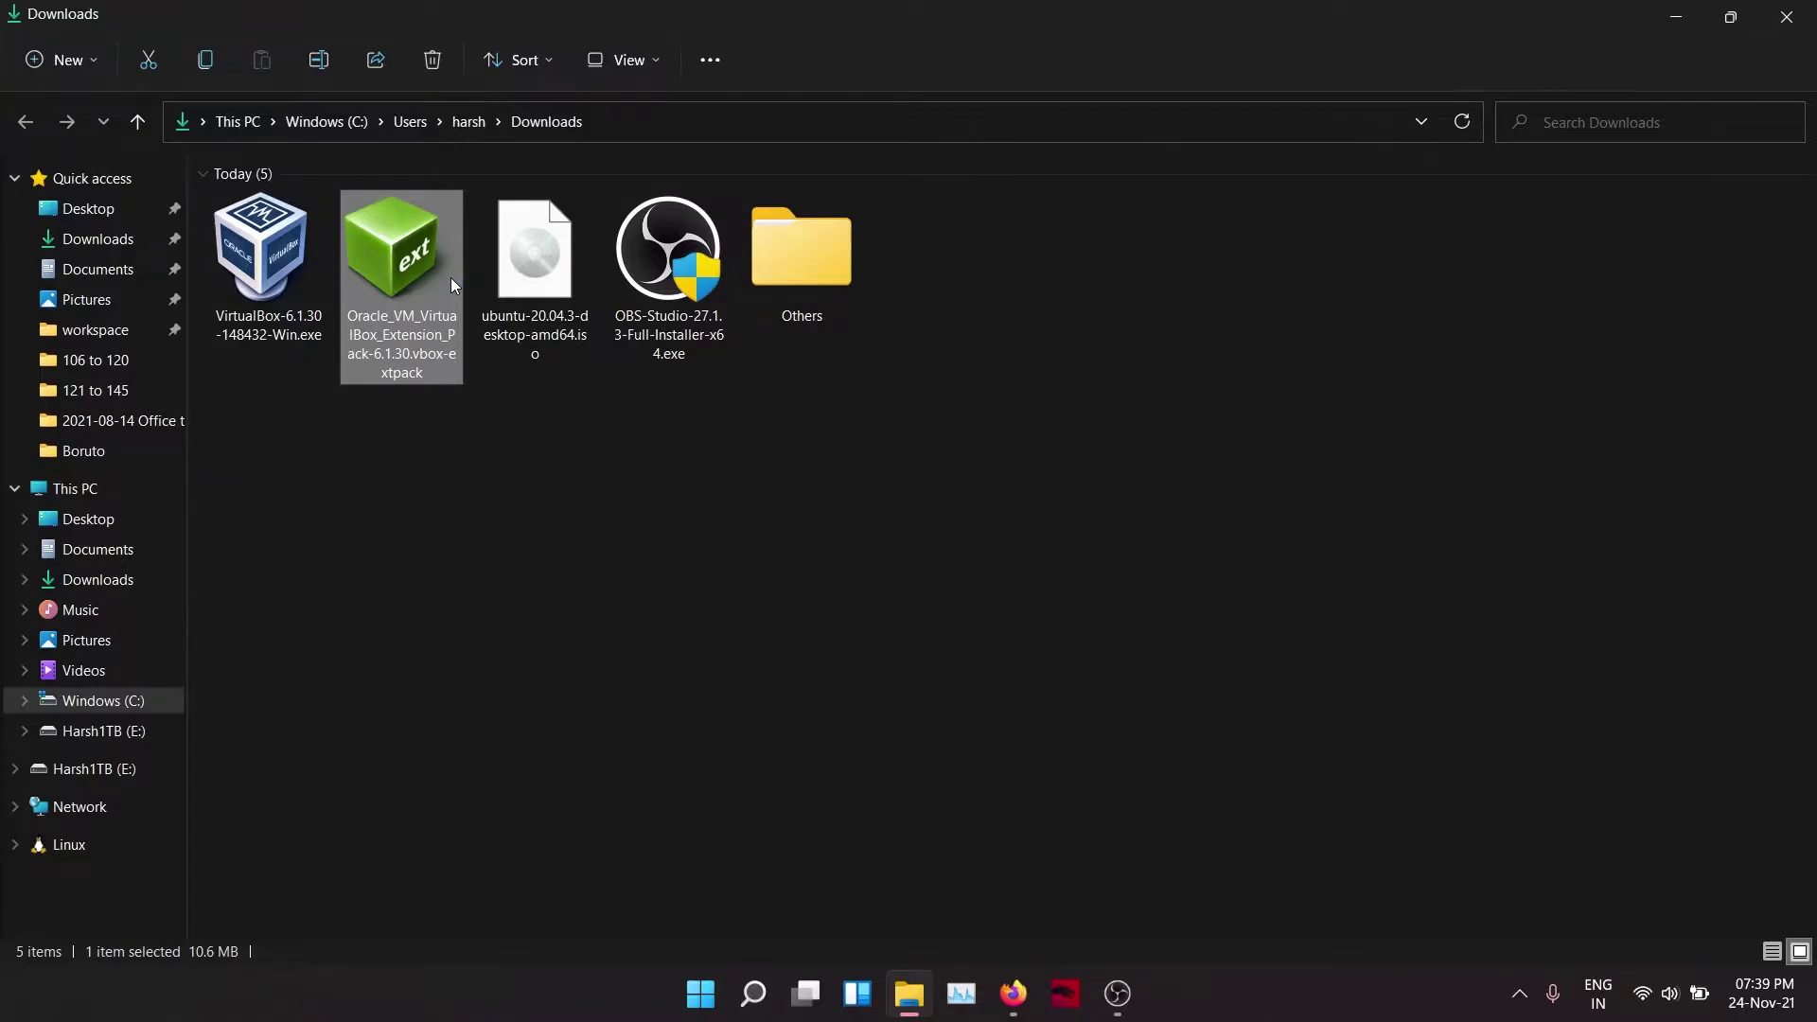
double_click(451, 284)
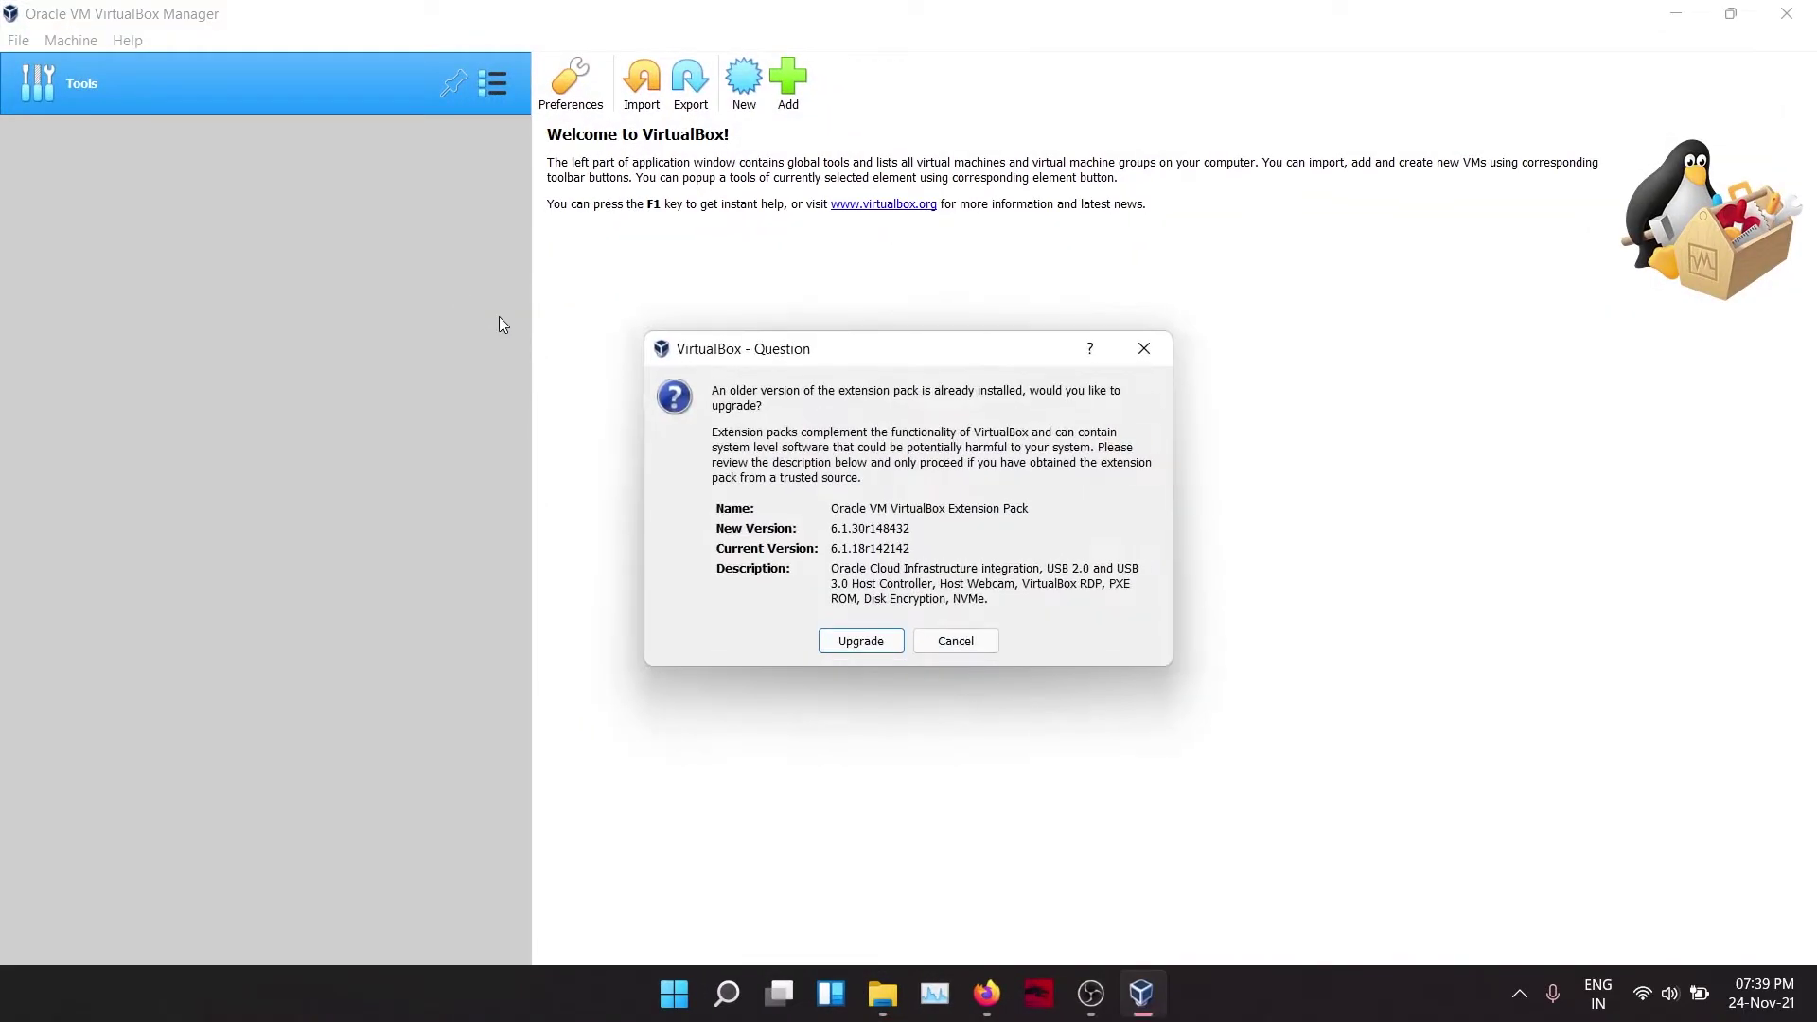
click(860, 643)
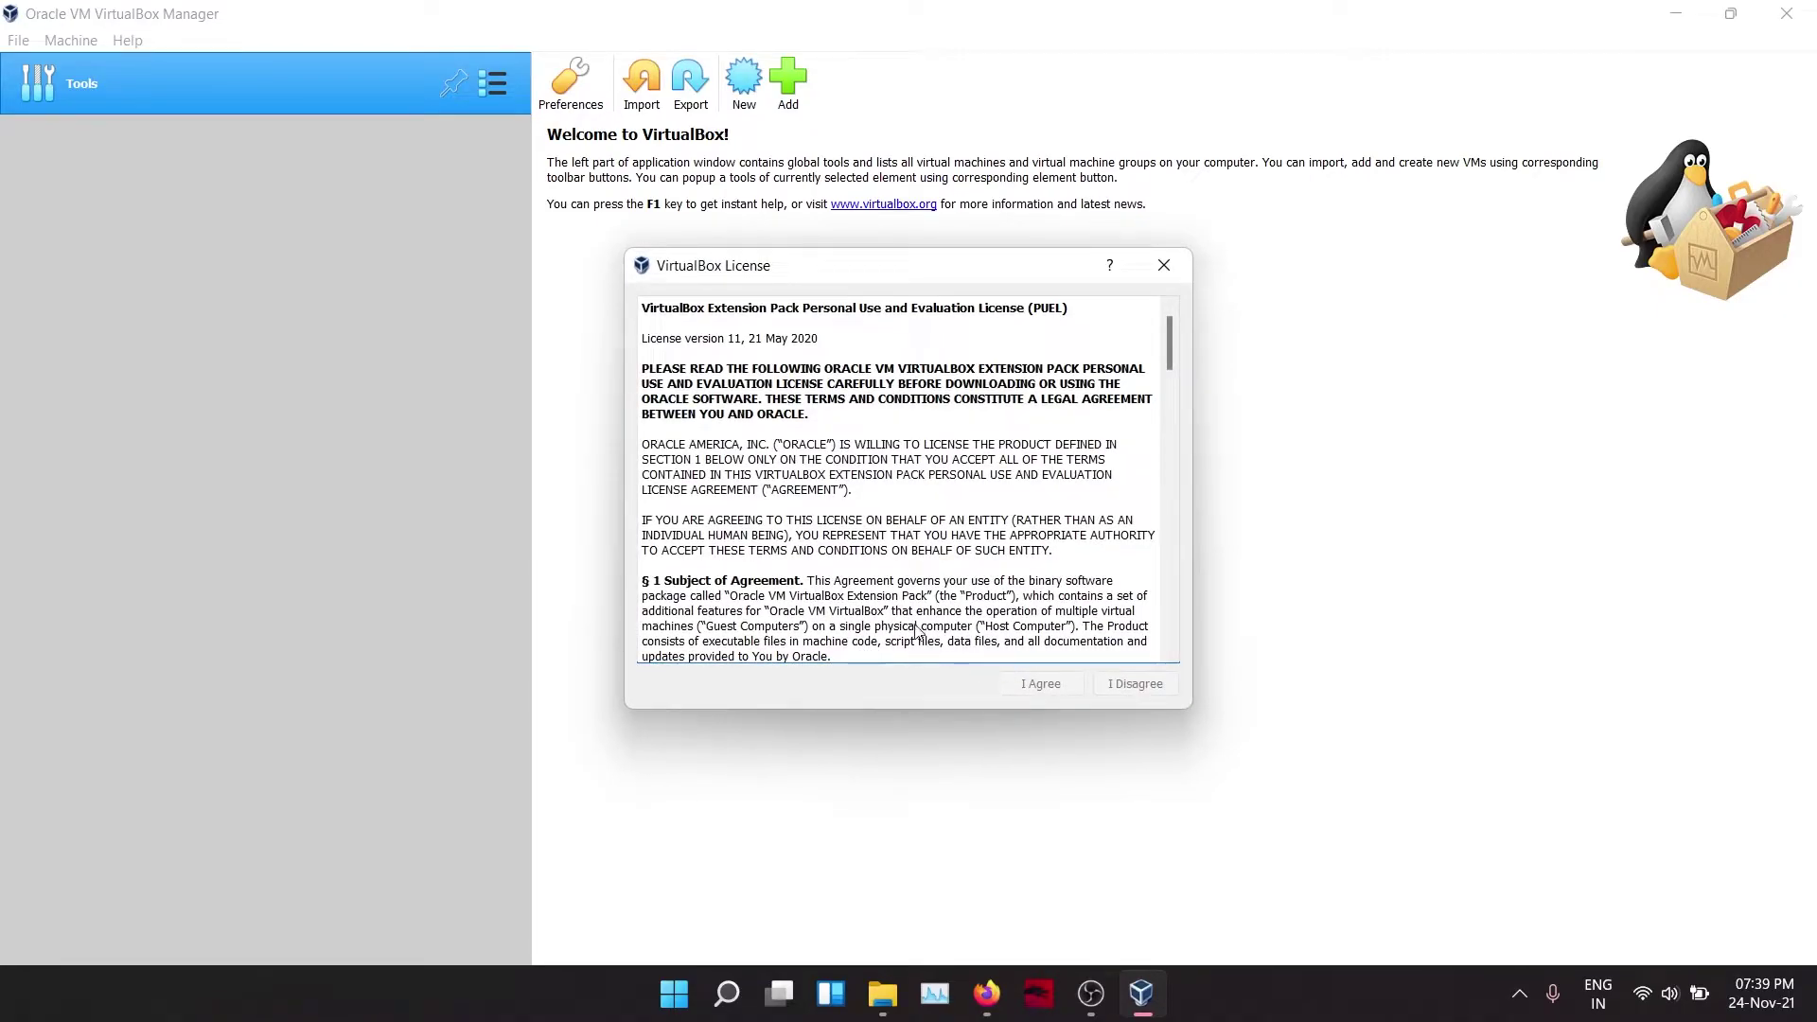
scroll(1003, 624, down, 5)
scroll(1003, 622, down, 20)
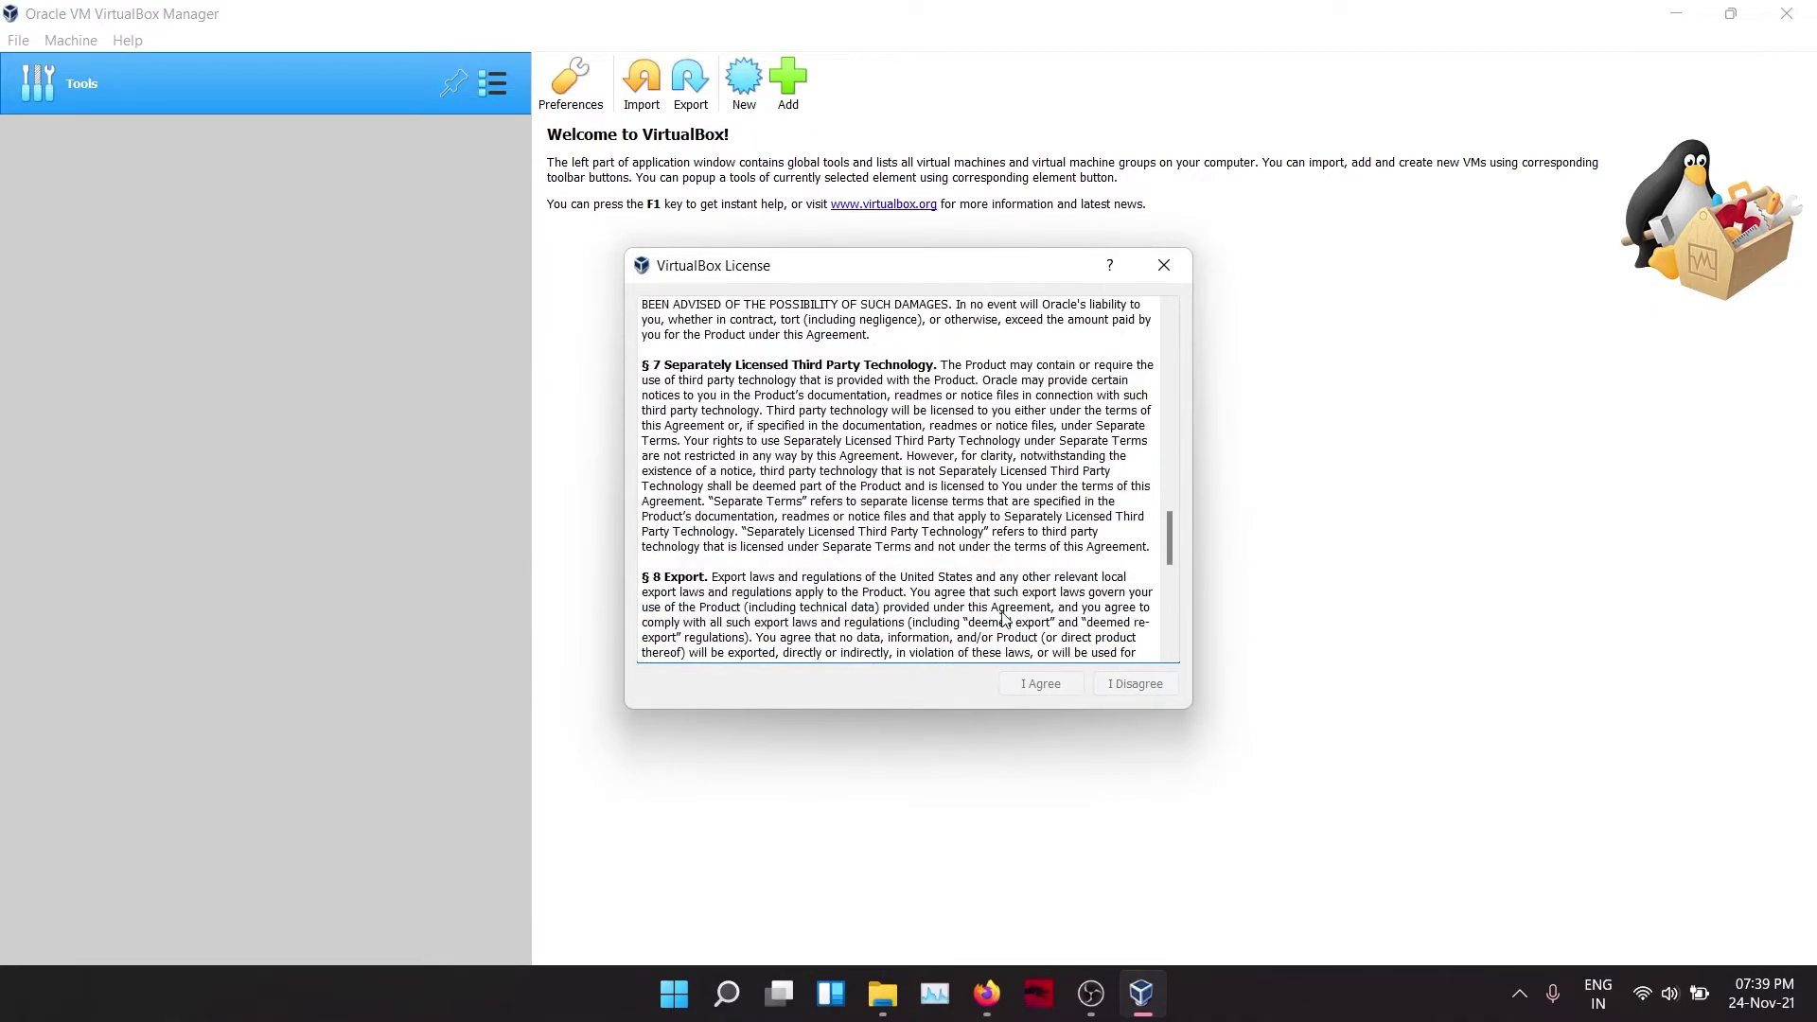
click(1032, 684)
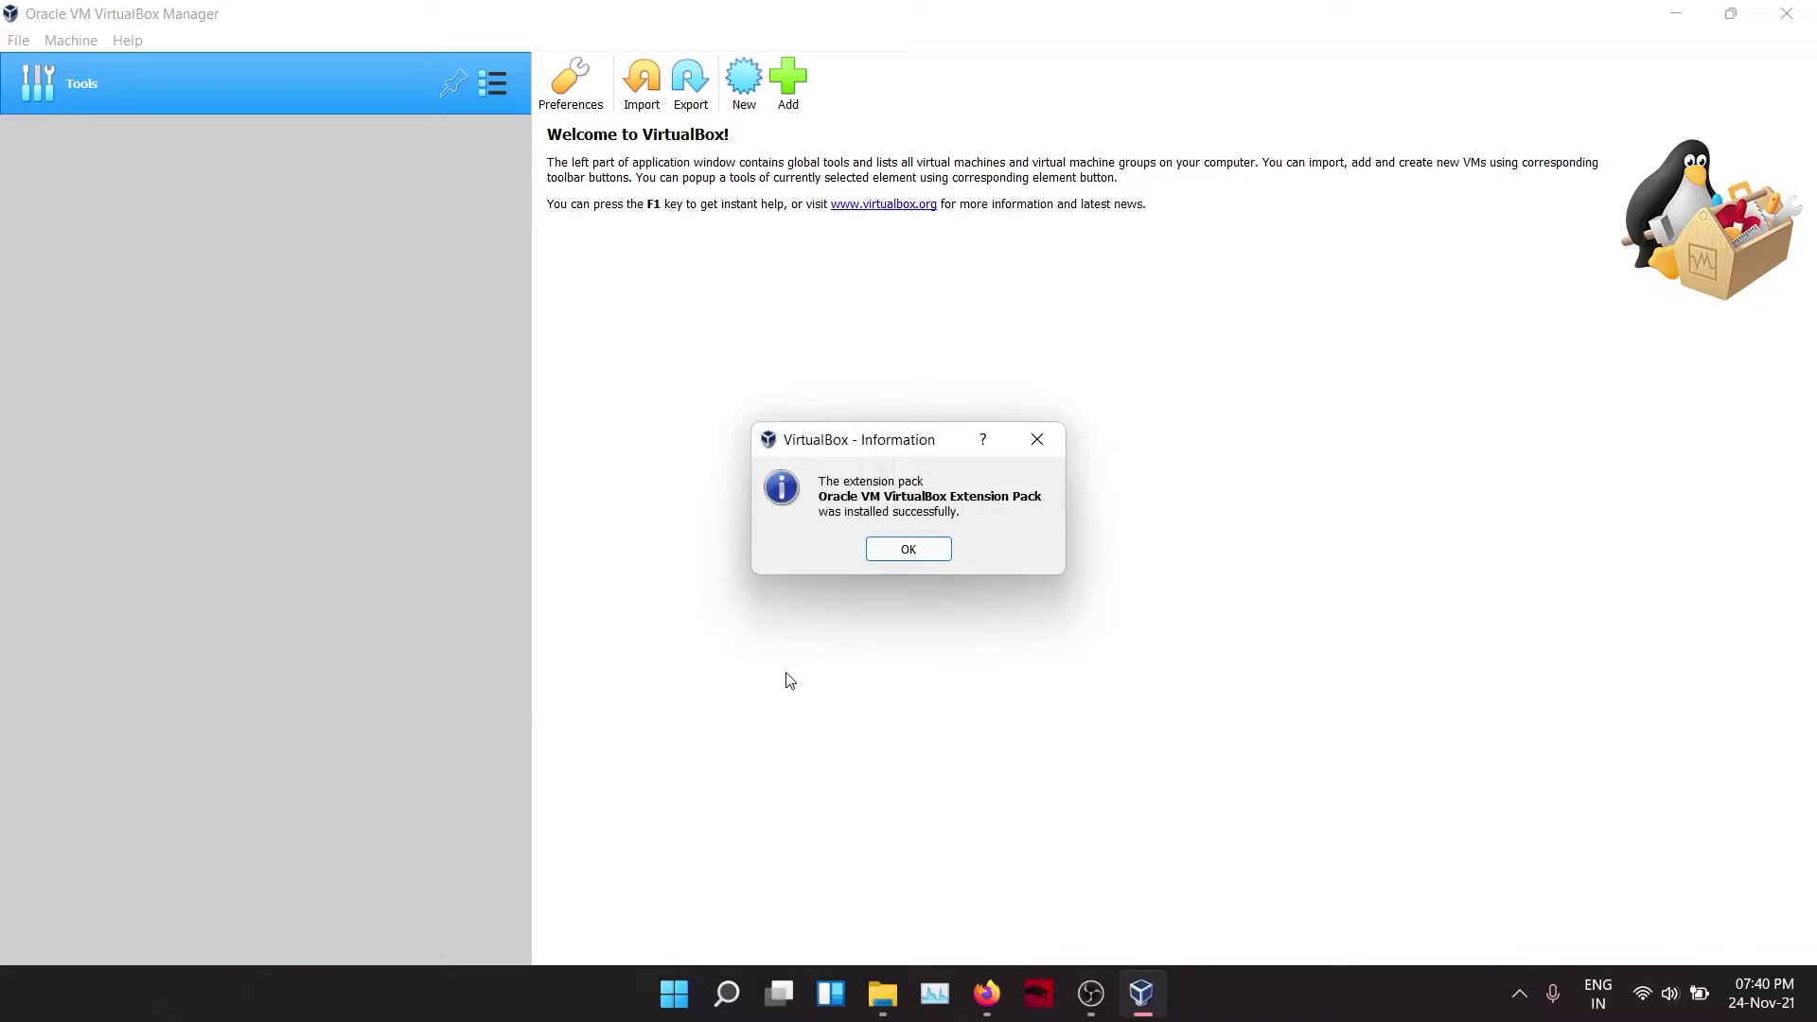
click(928, 551)
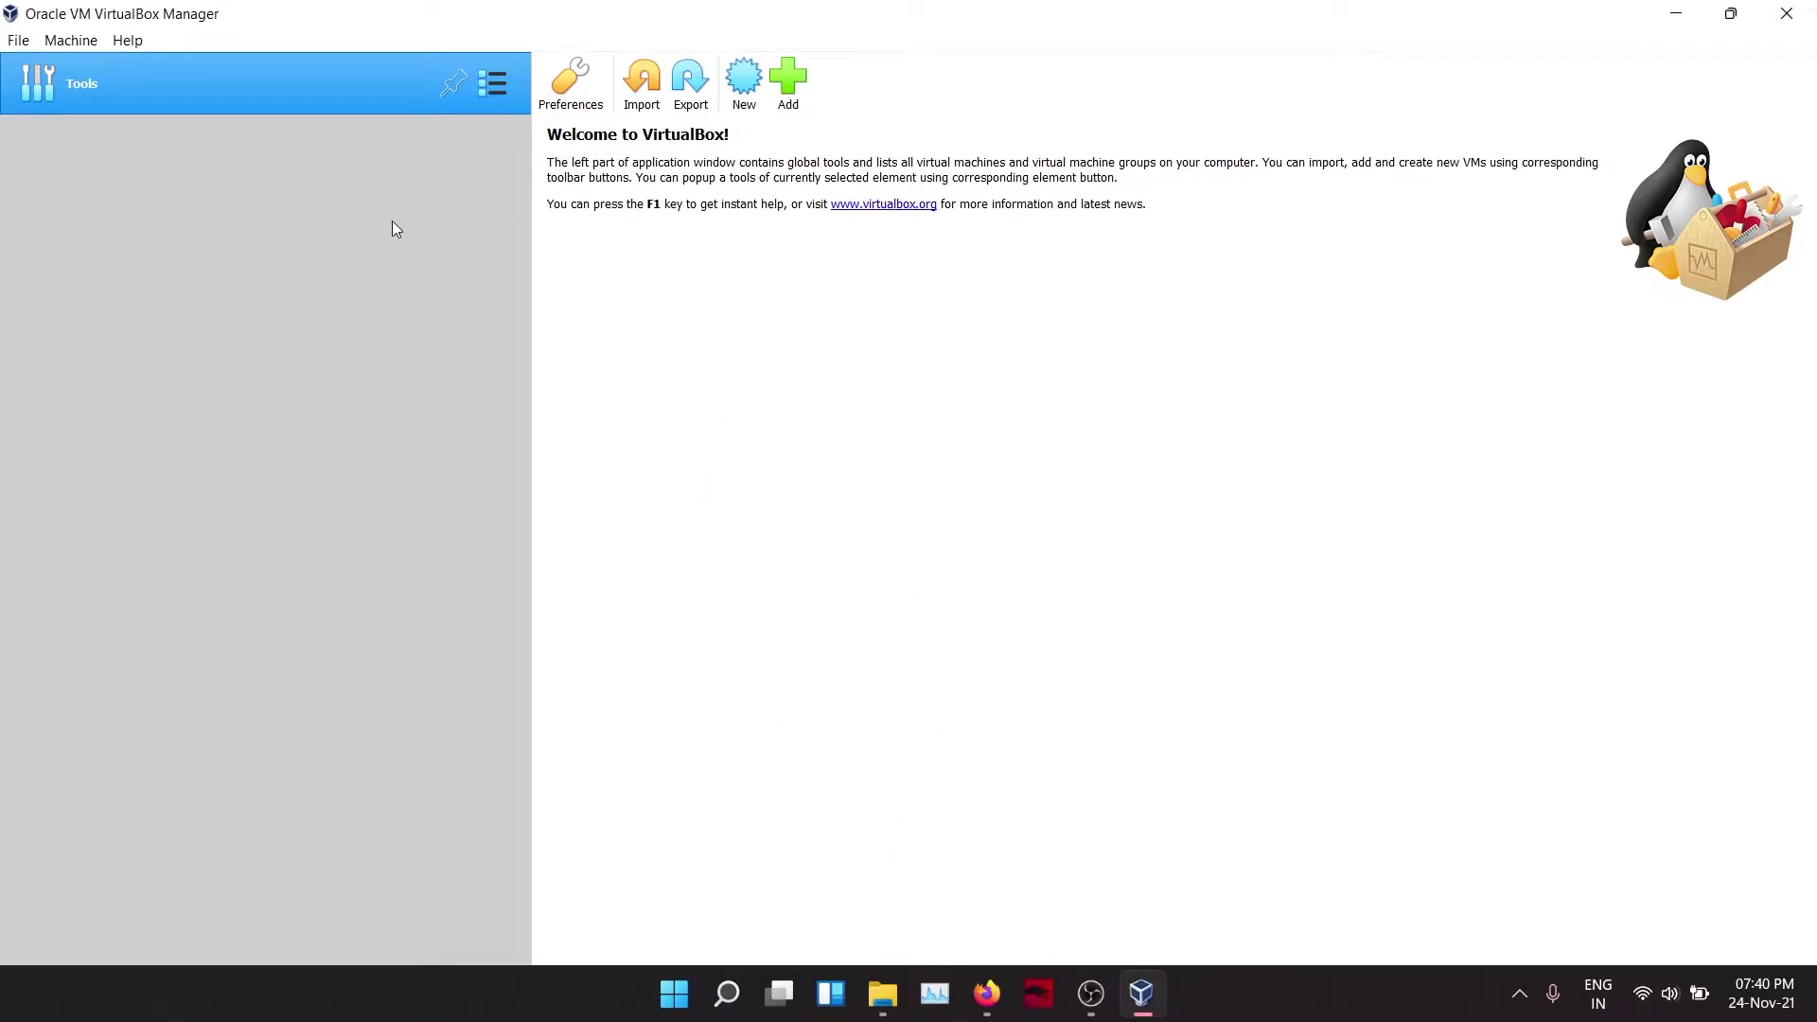
Step: Define a new VM named ubuntu2004 in Expert Mode with 4096 MB memory
click(745, 101)
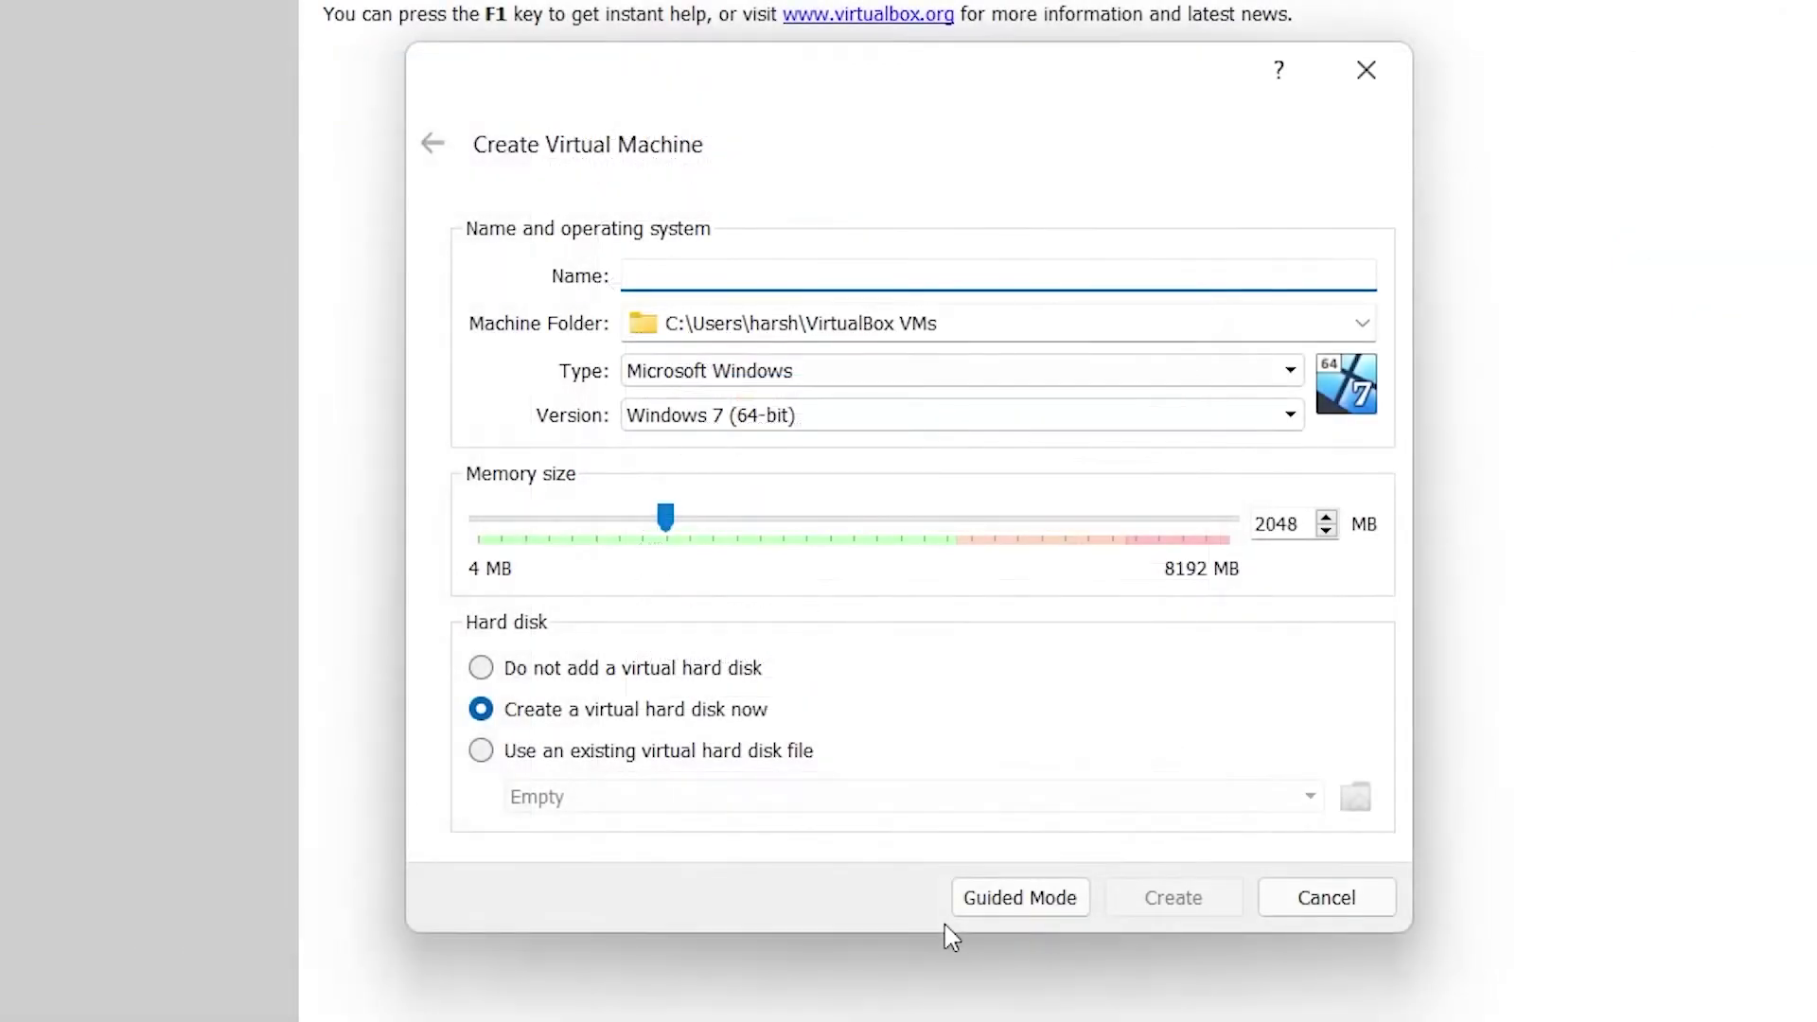
click(1011, 904)
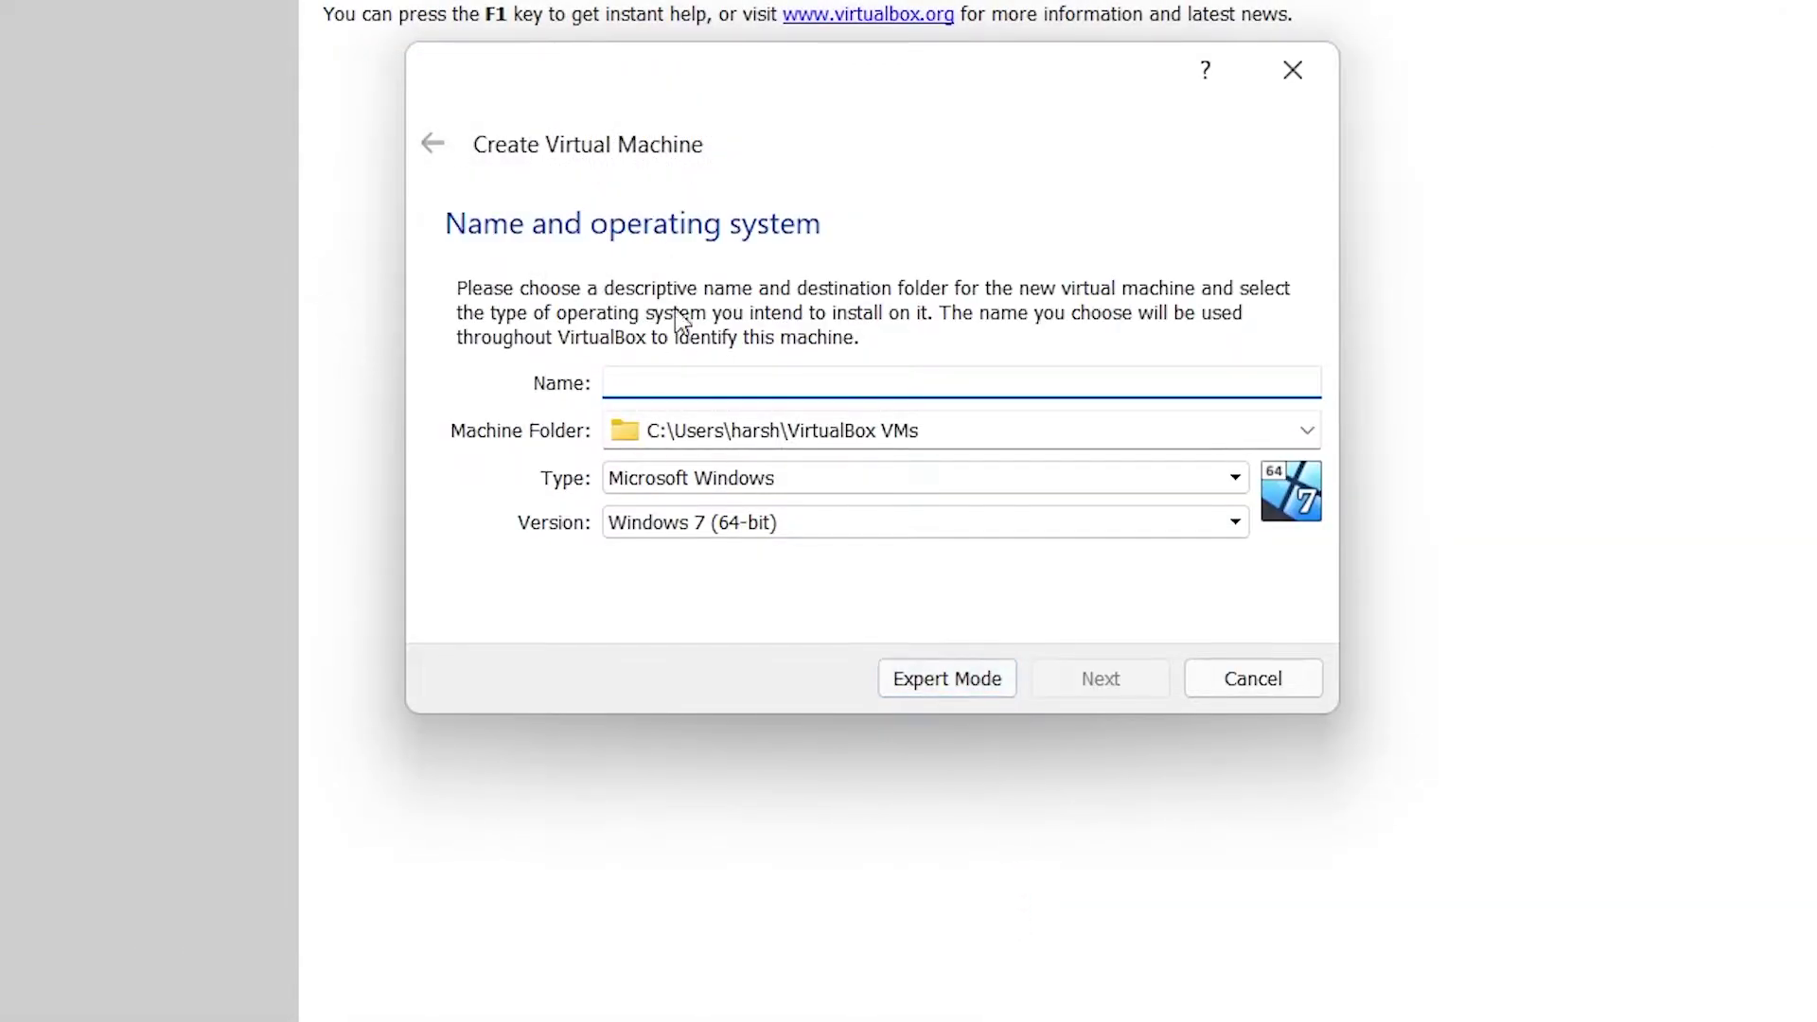
click(943, 689)
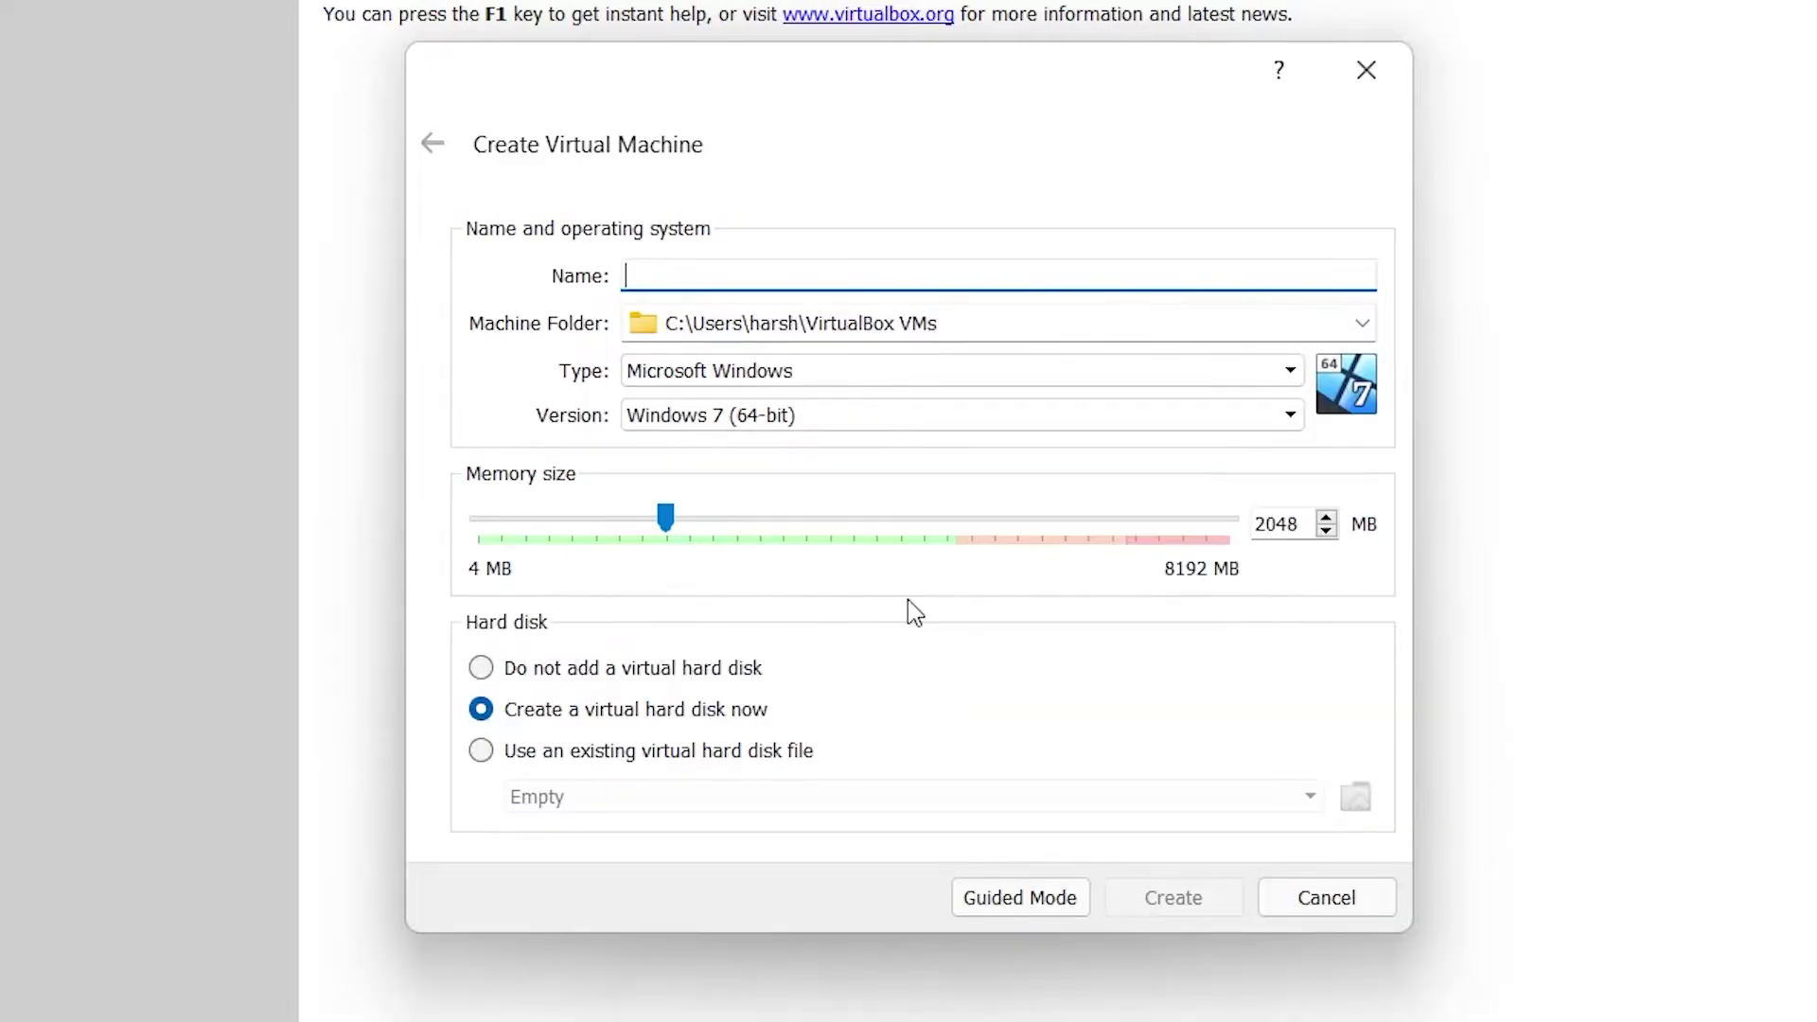
text(u)
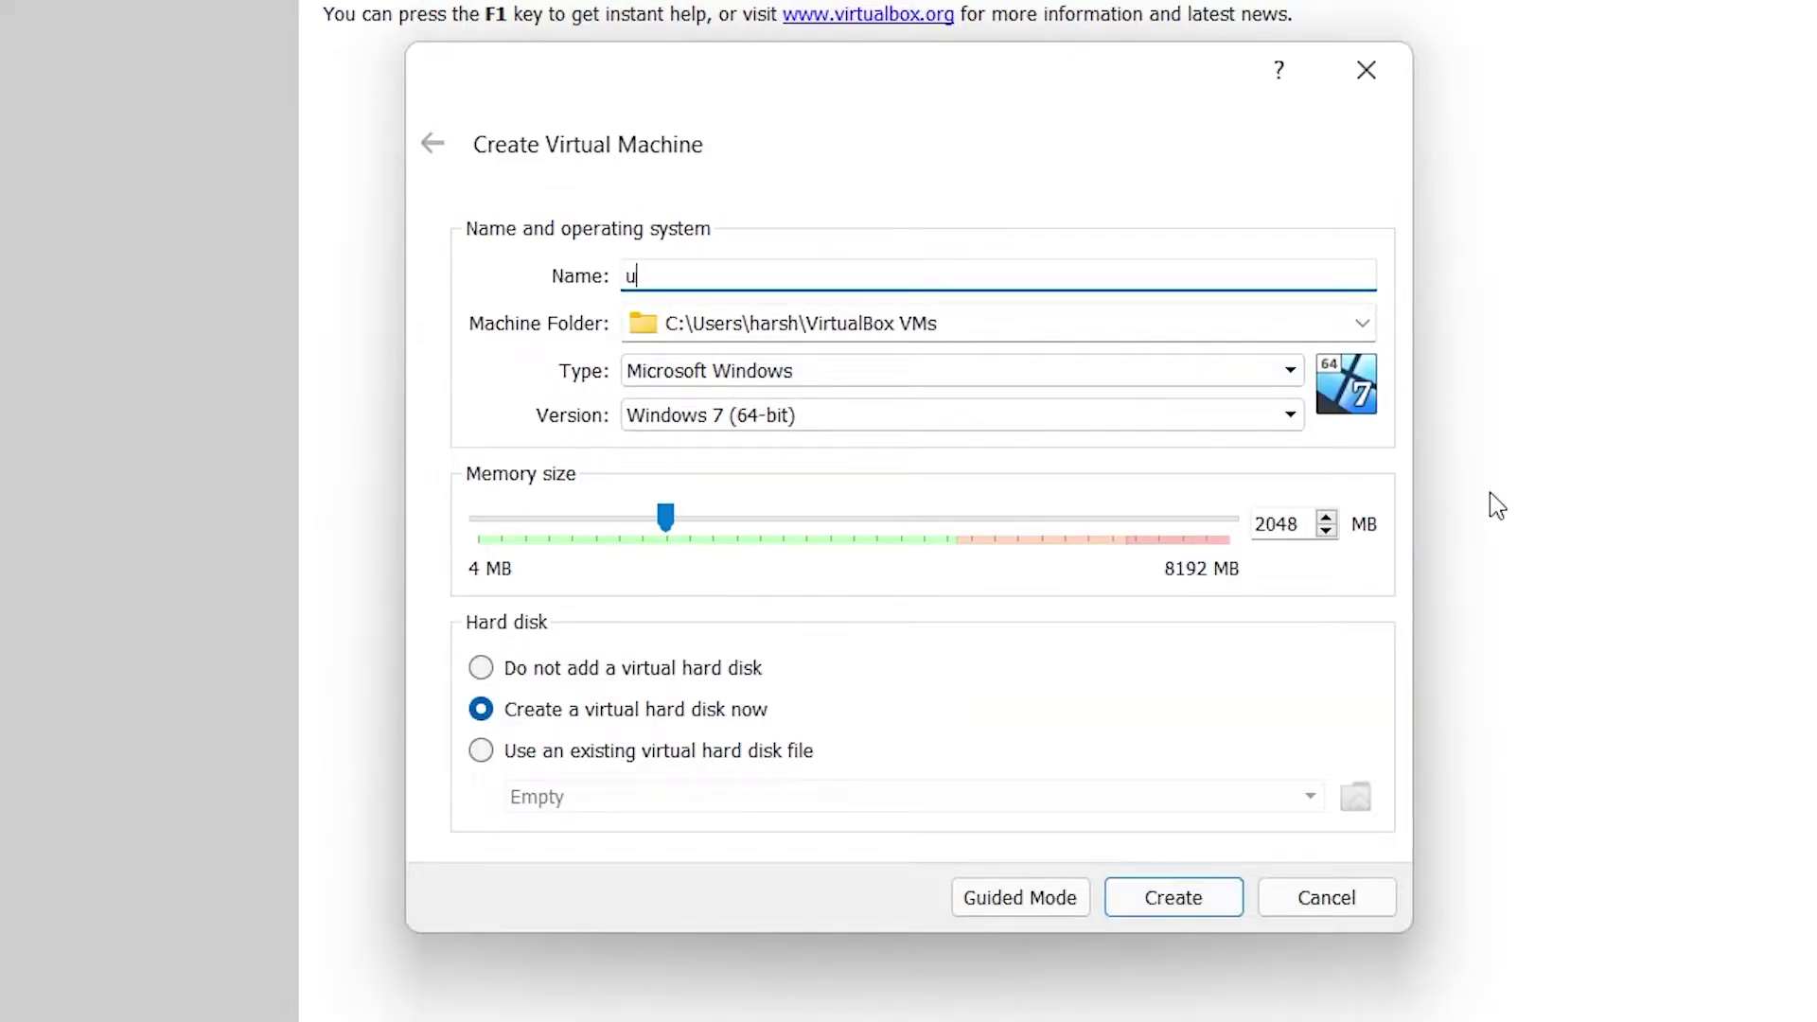
text(buntu)
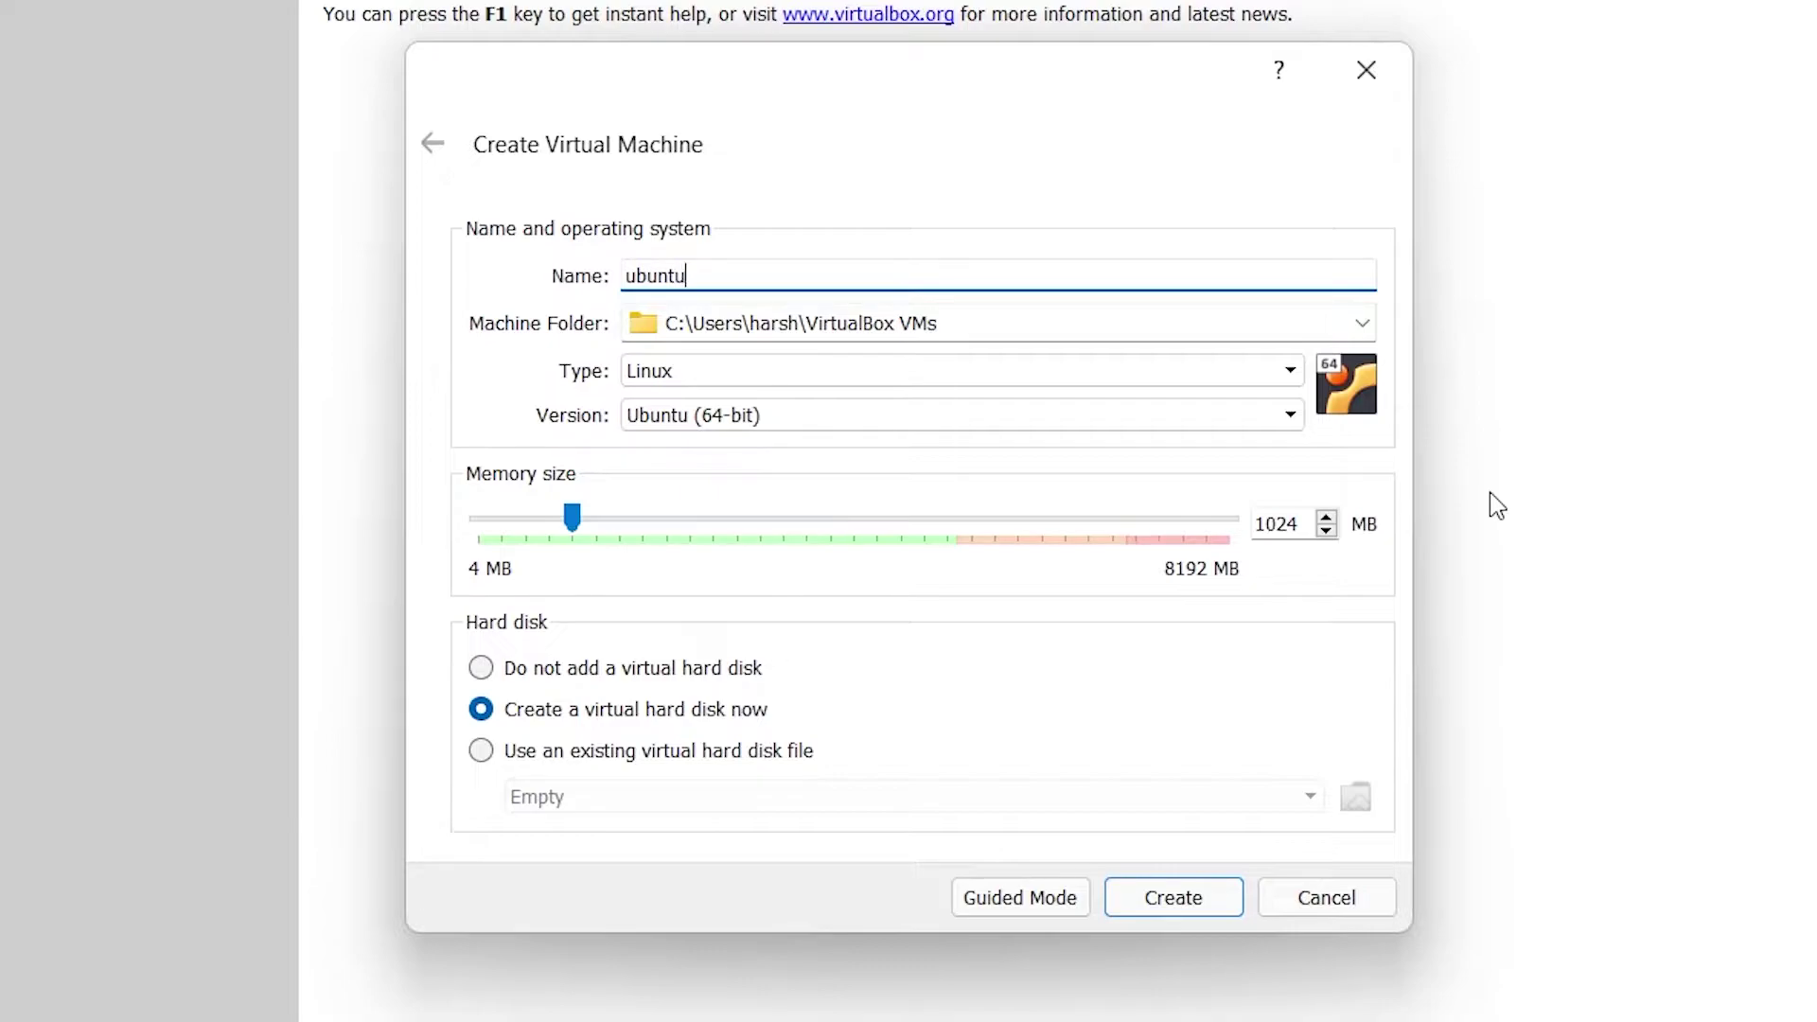
text(2004)
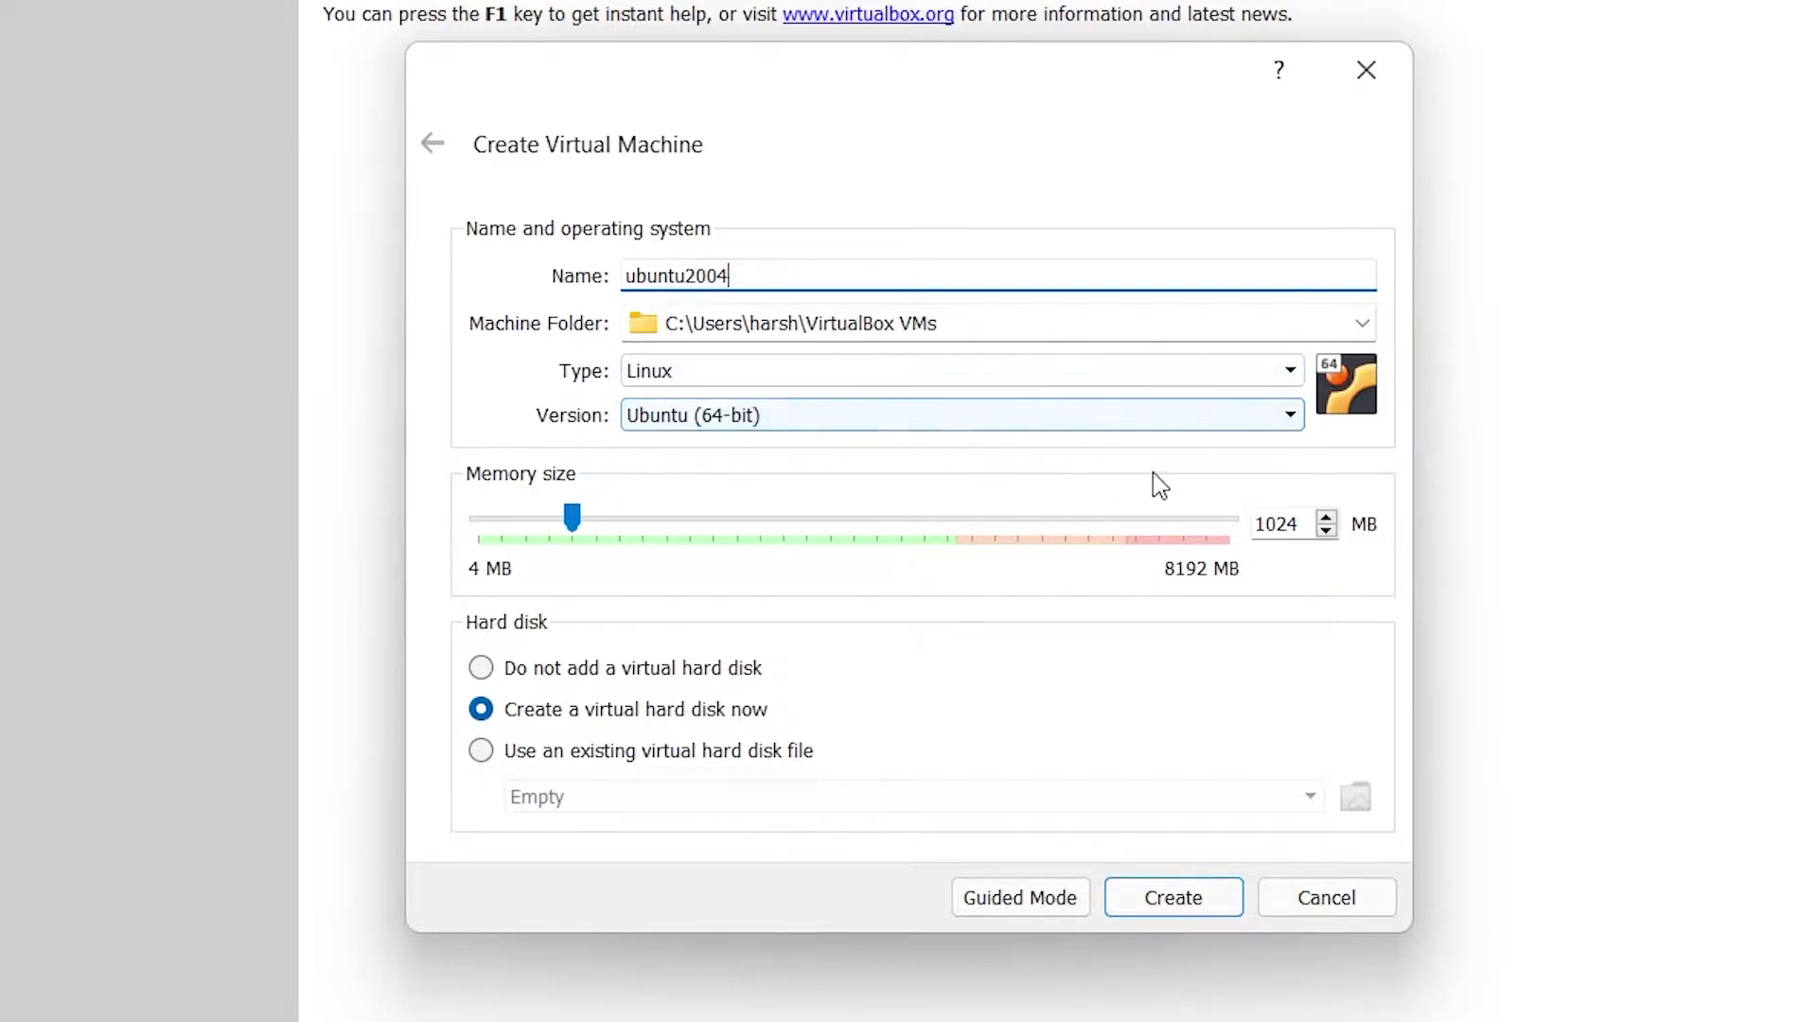
double_click(1287, 524)
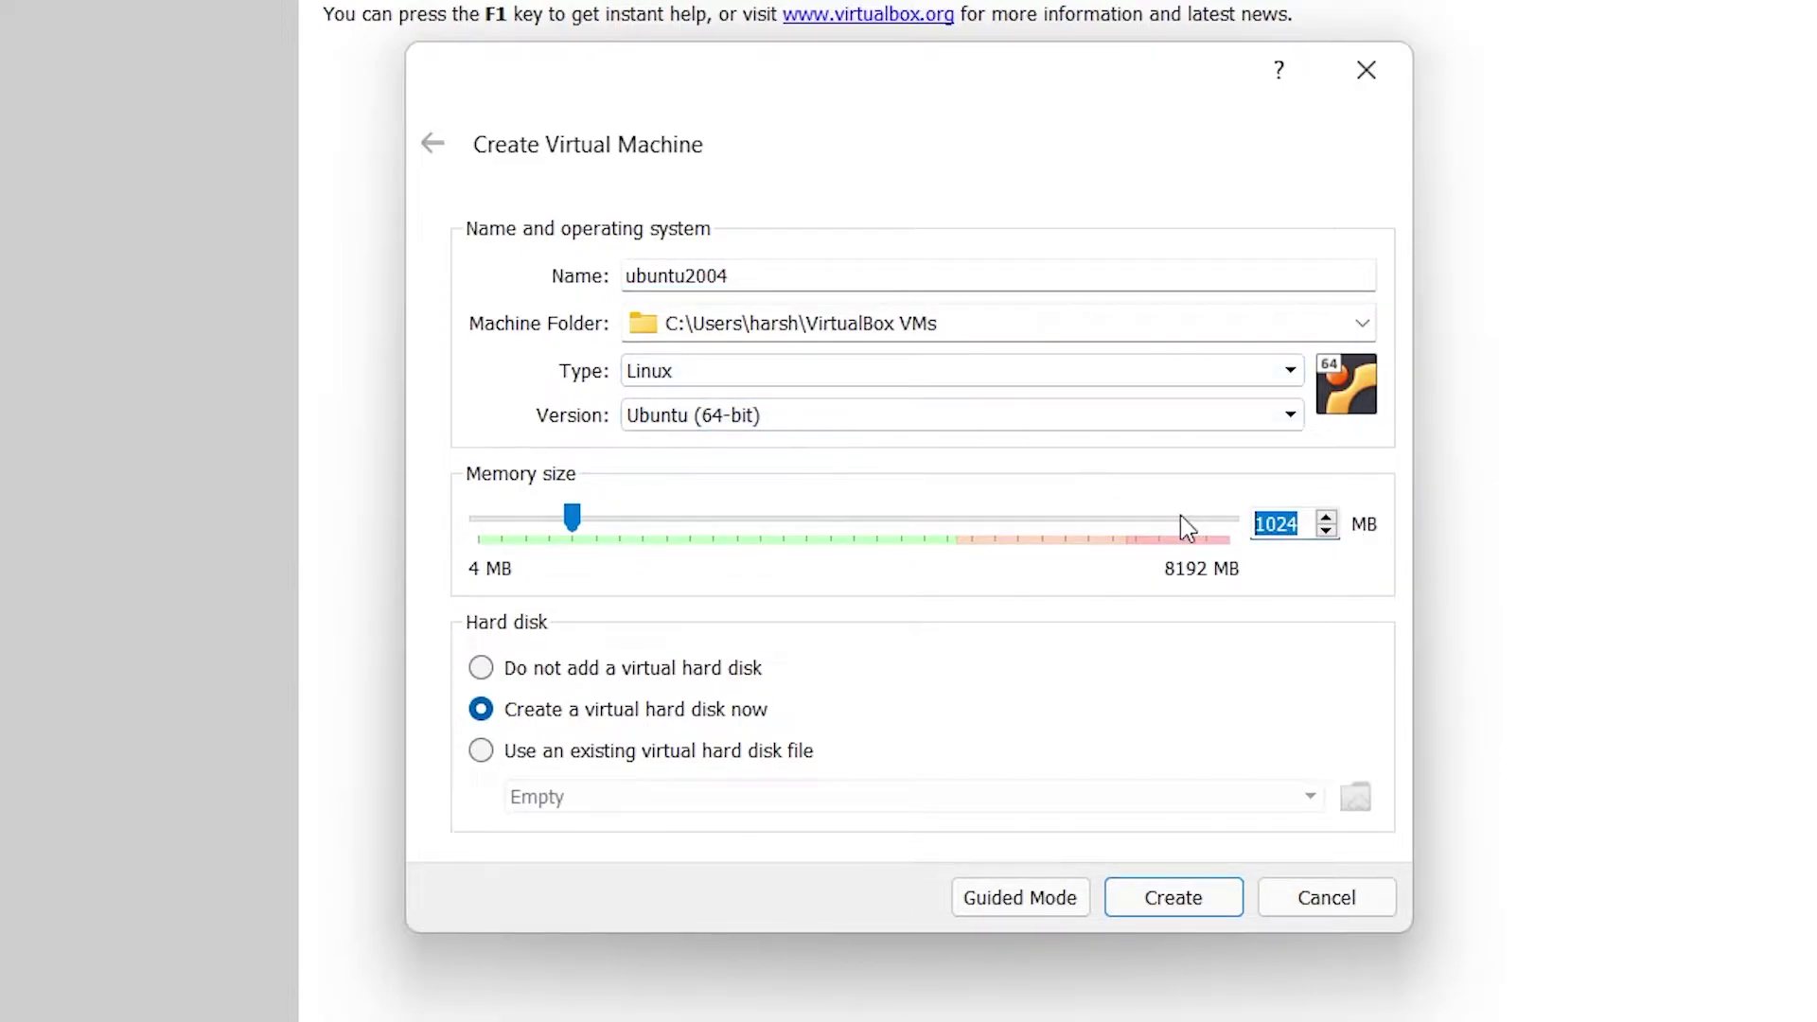
text(406)
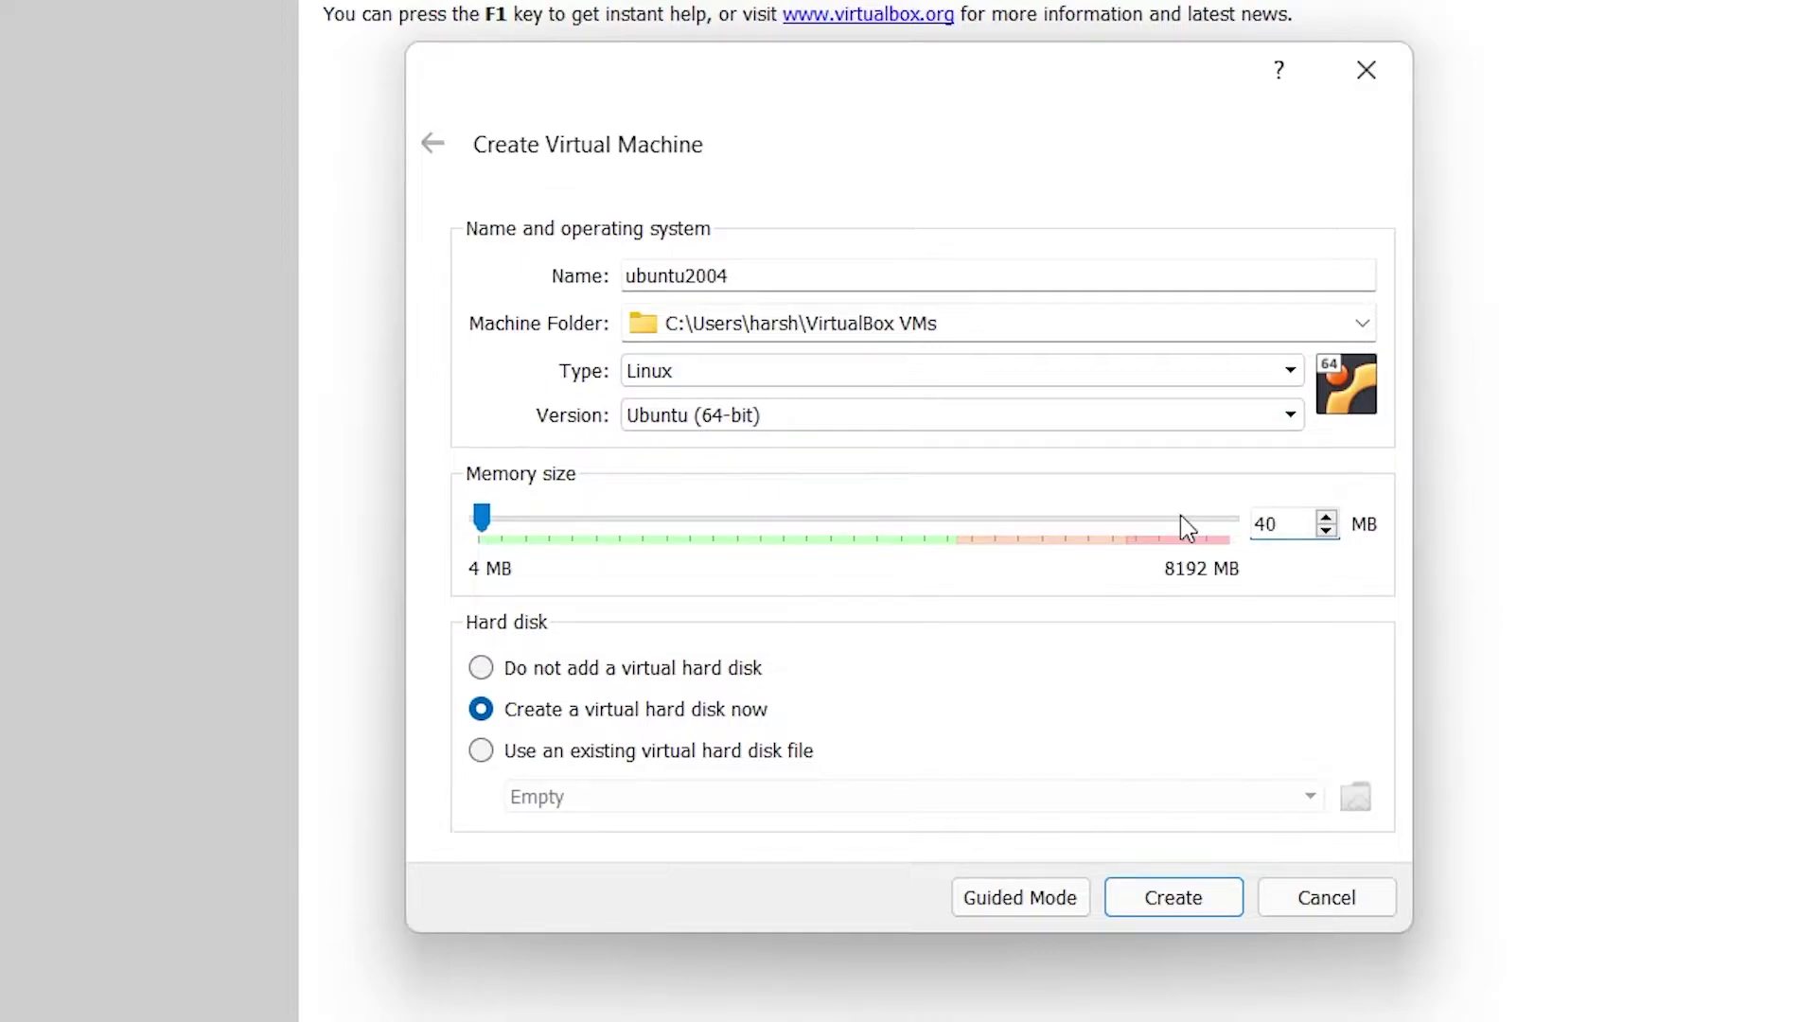
key(BackSpace)
text(6)
key(BackSpace)
key(BackSpace)
key(BackSpace)
text(4096)
Step: Give it a 100 GB dynamically allocated VDI disk and create the machine
click(1173, 897)
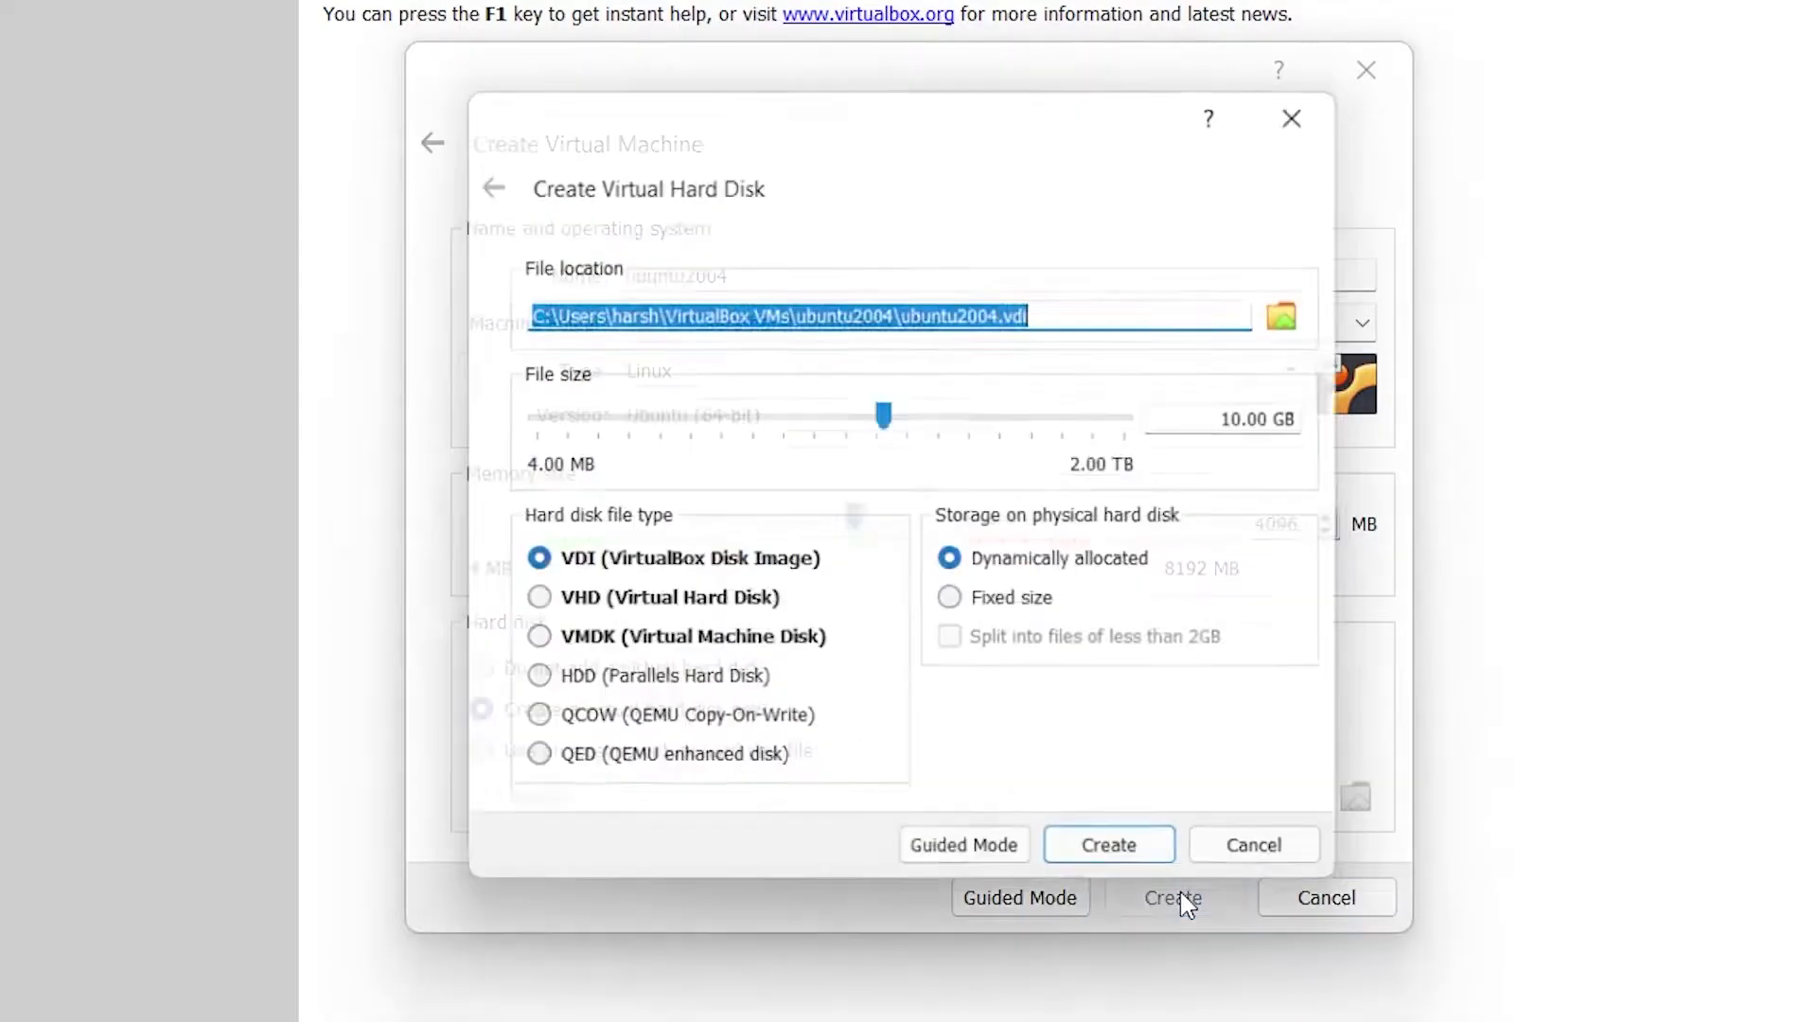
click(1255, 419)
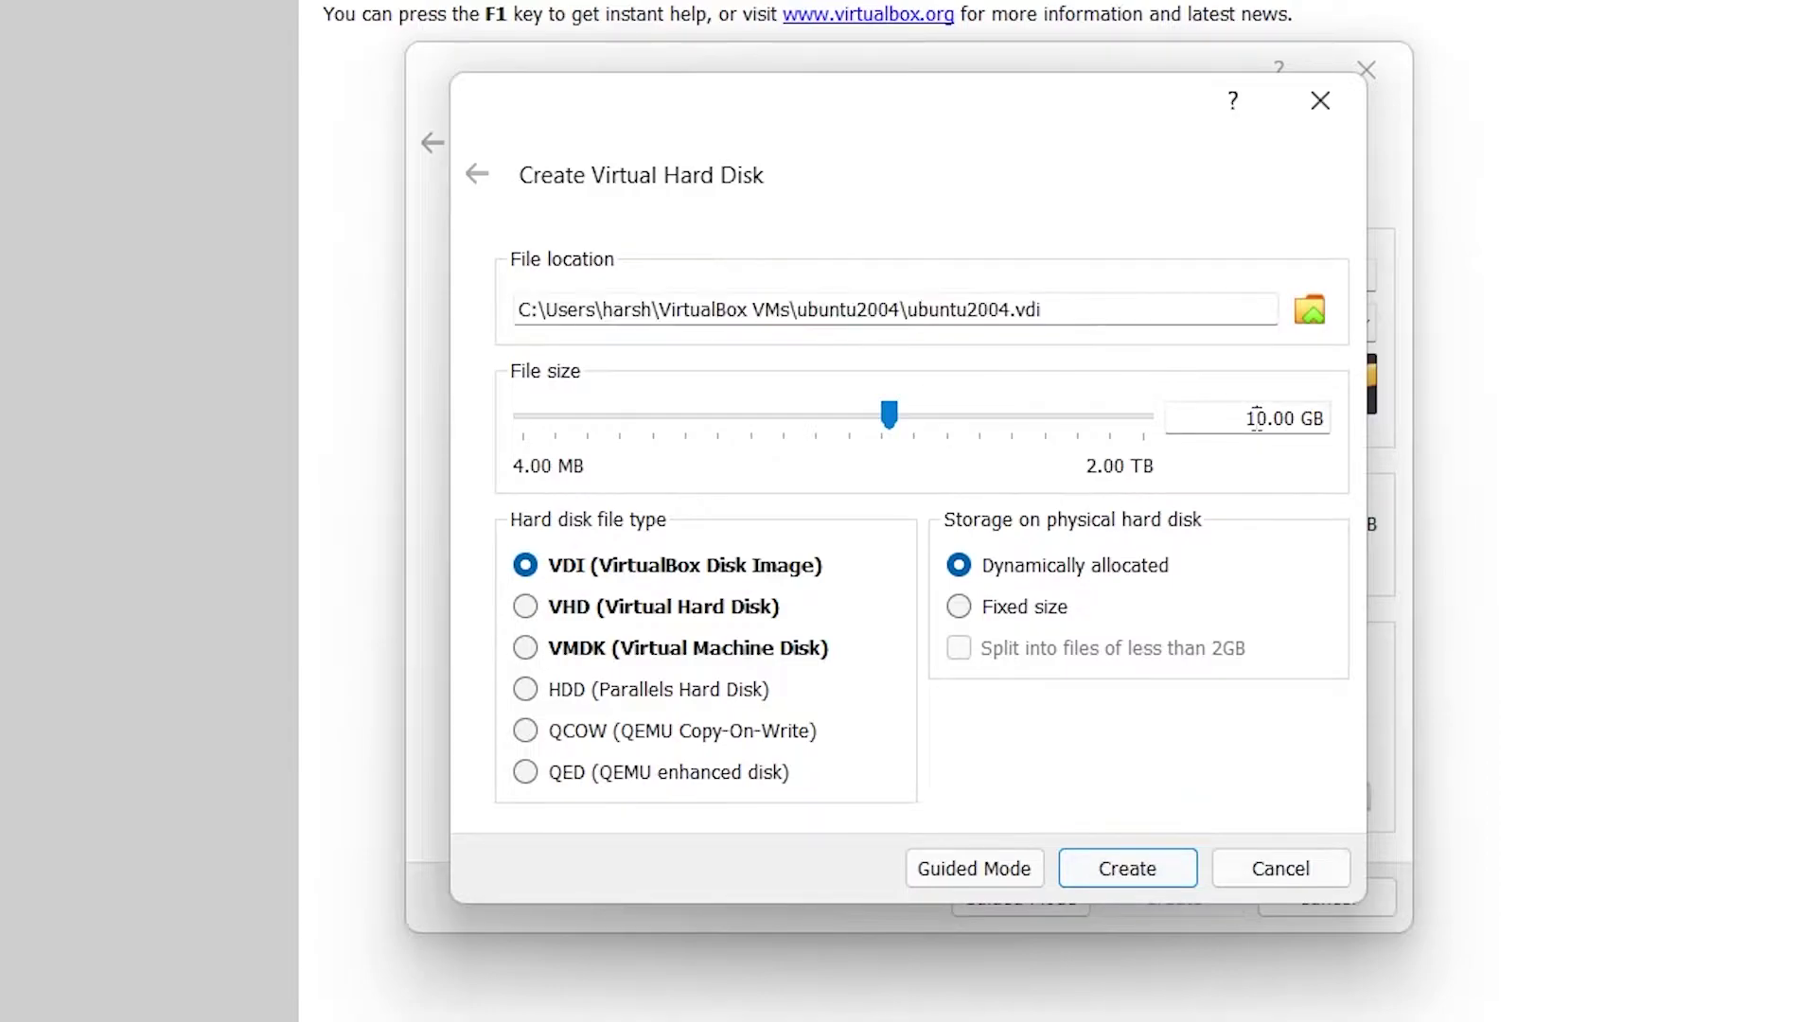
text(0)
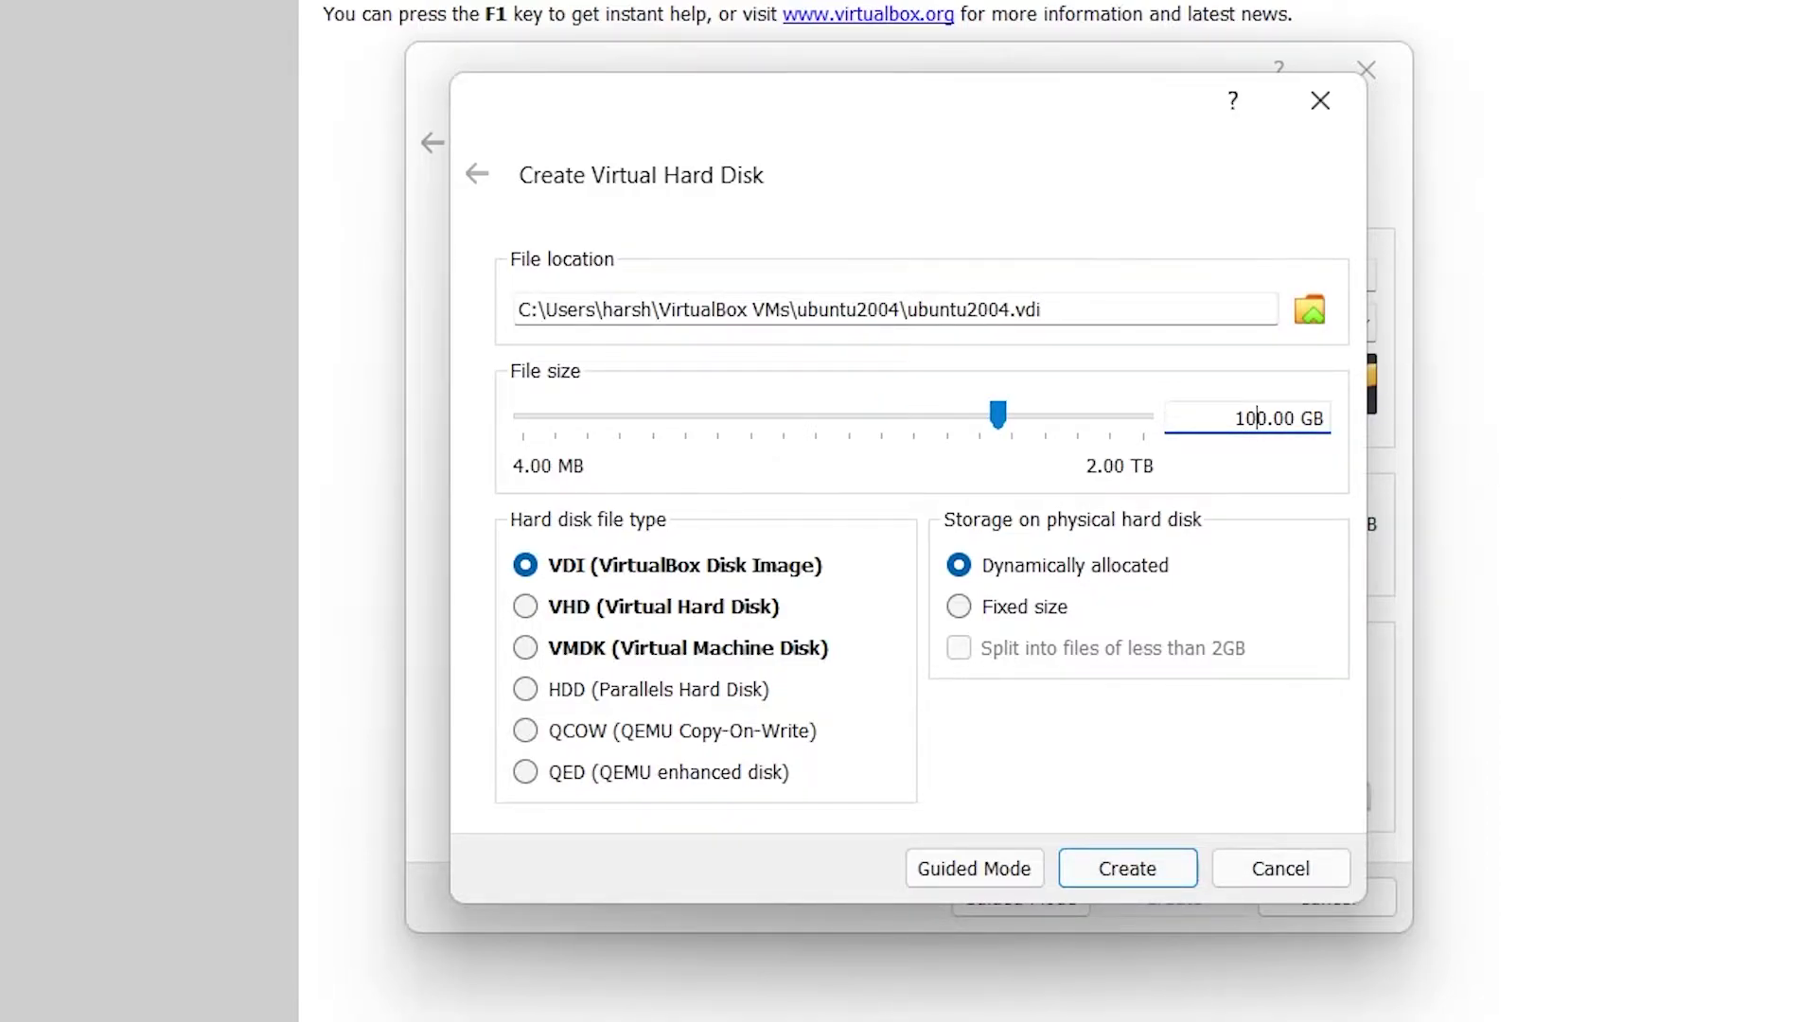
click(1146, 875)
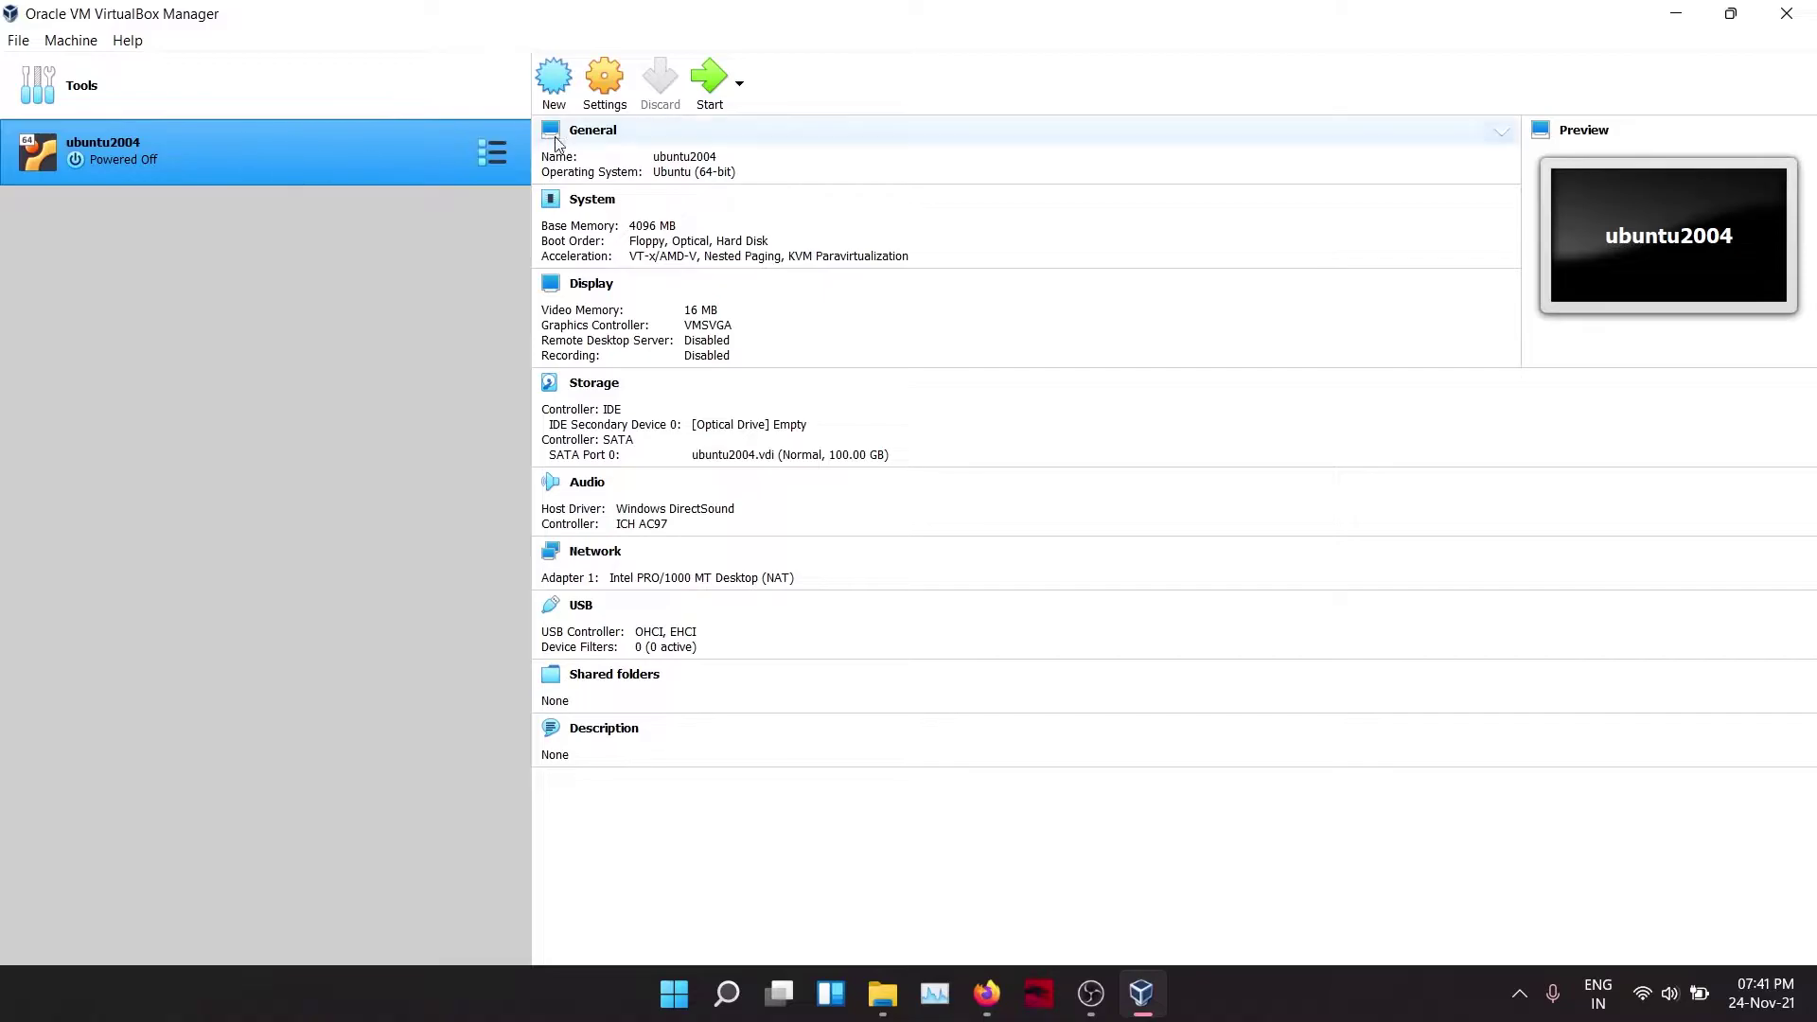
Step: Set ubuntu2004's shared clipboard and drag and drop to Bidirectional
click(606, 87)
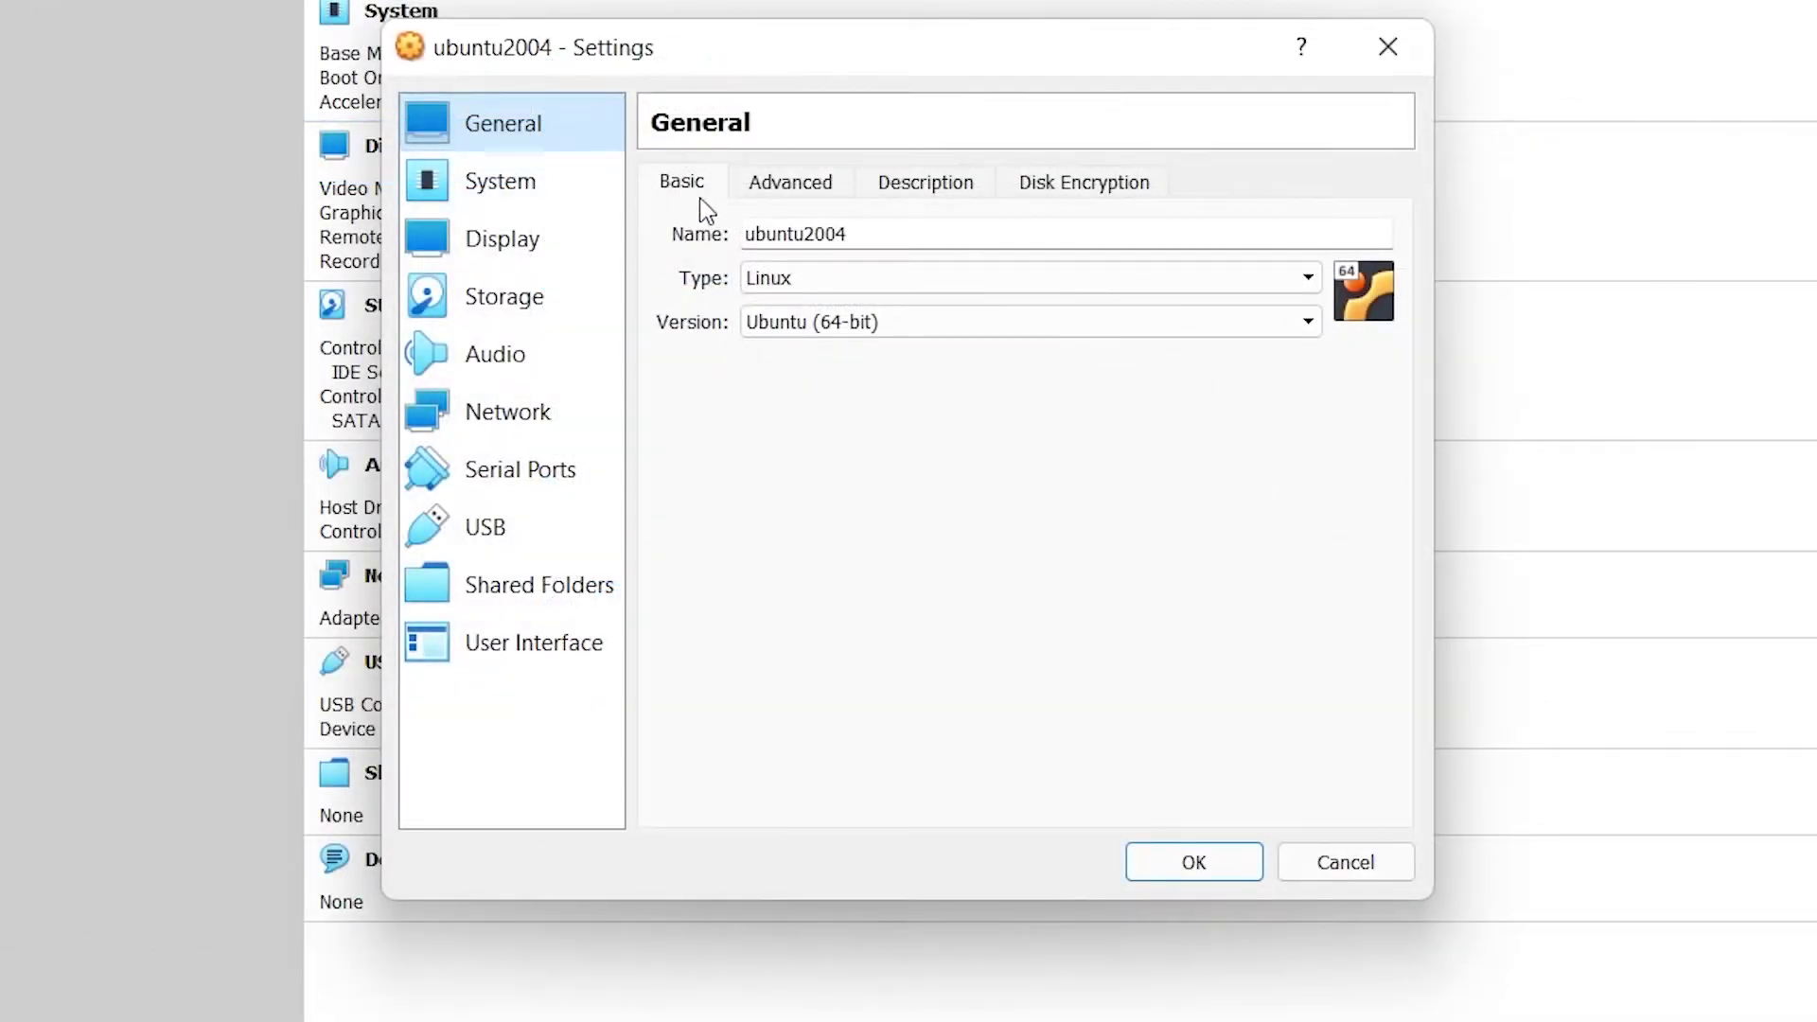
click(771, 187)
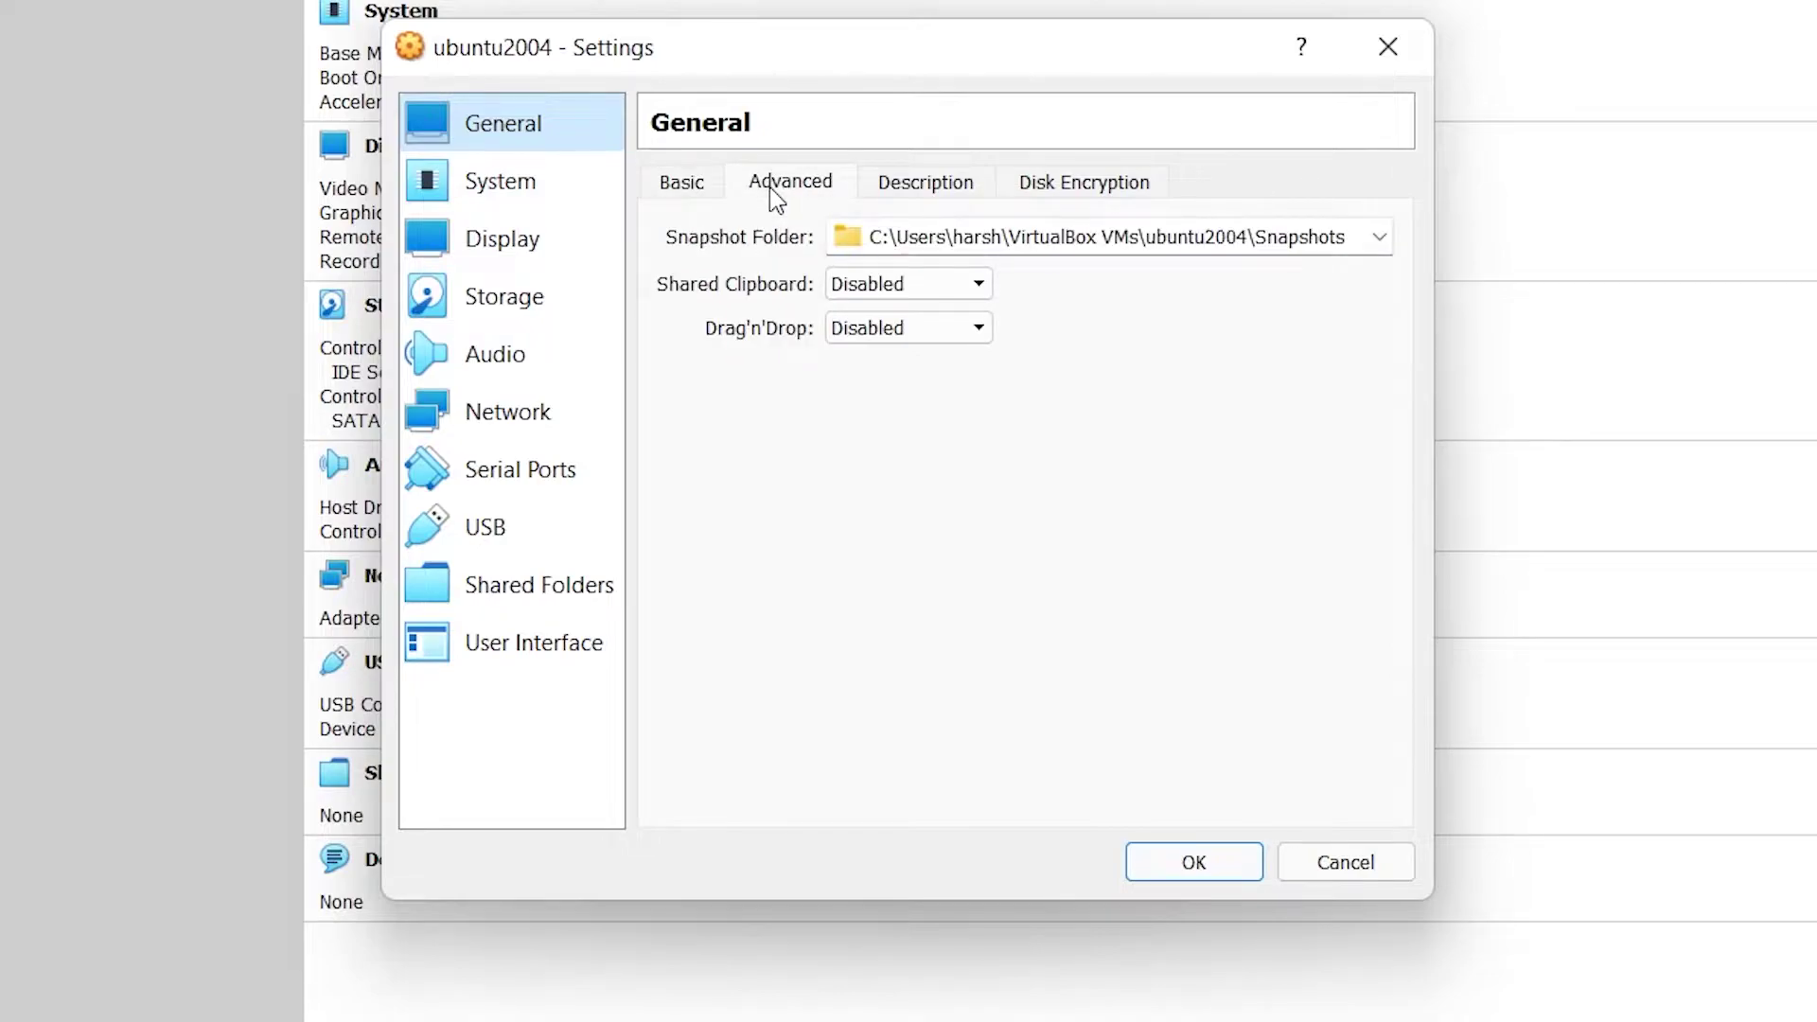
click(918, 289)
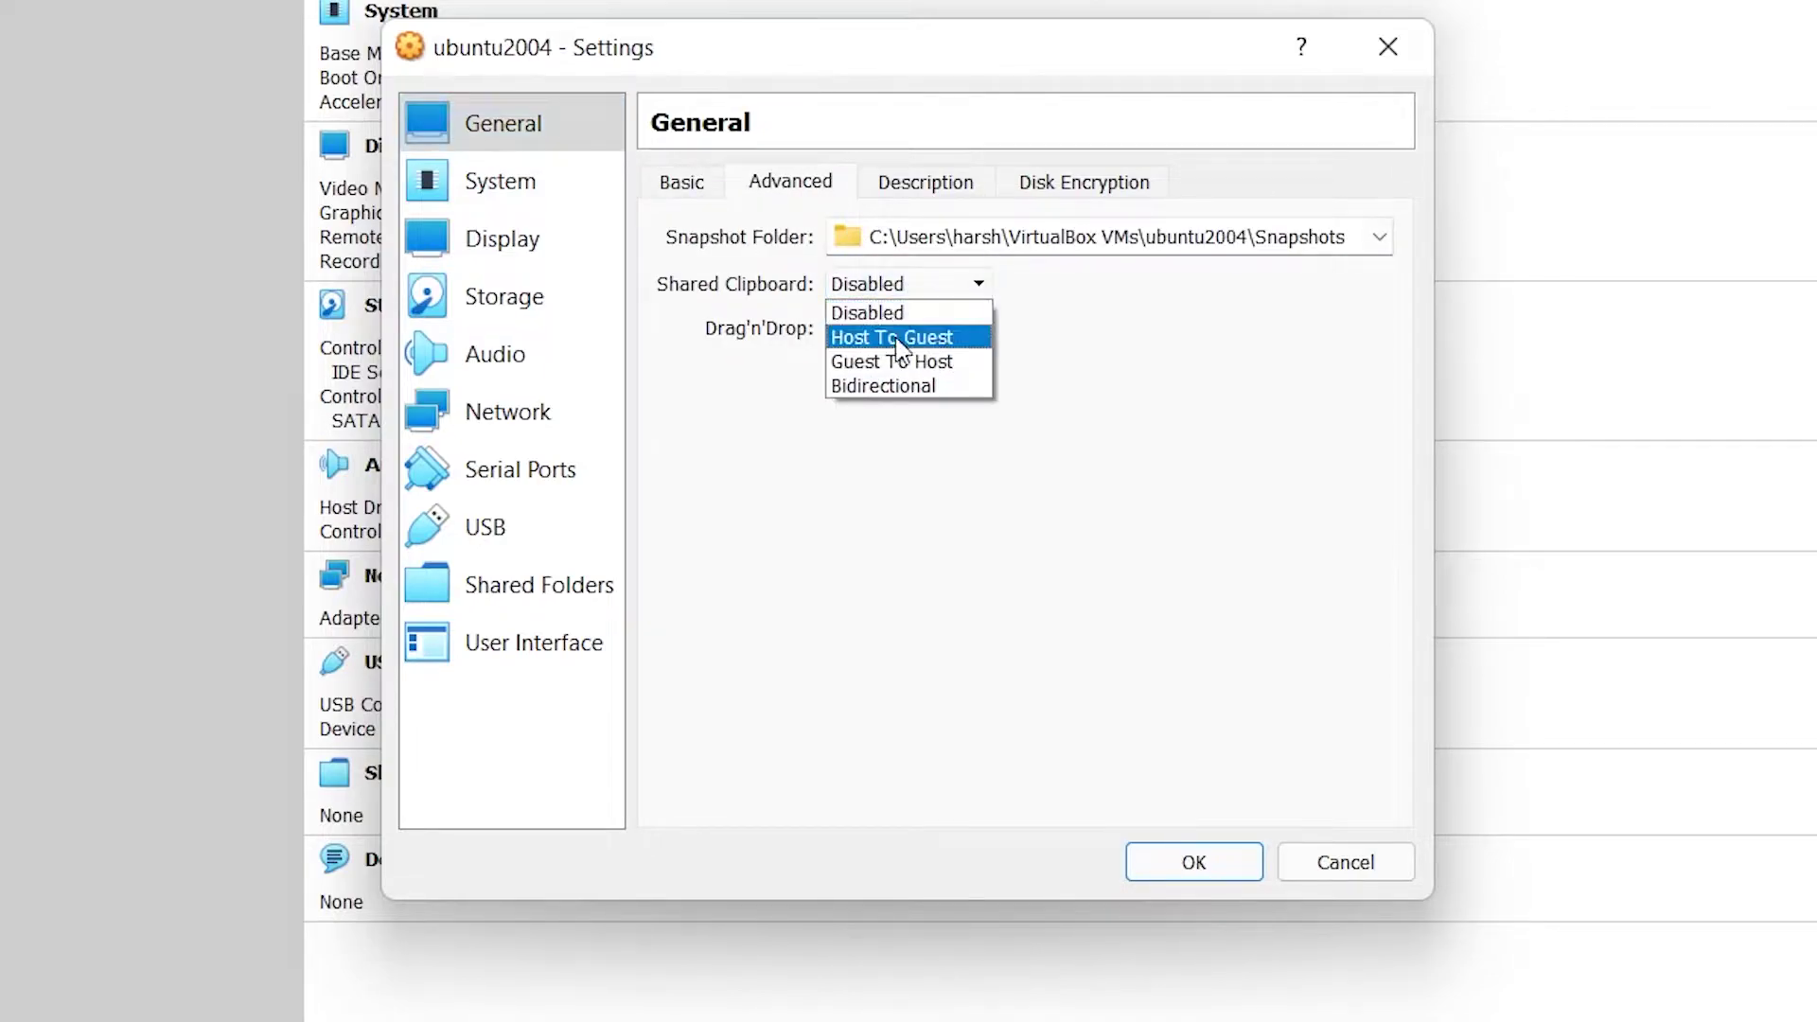
click(918, 385)
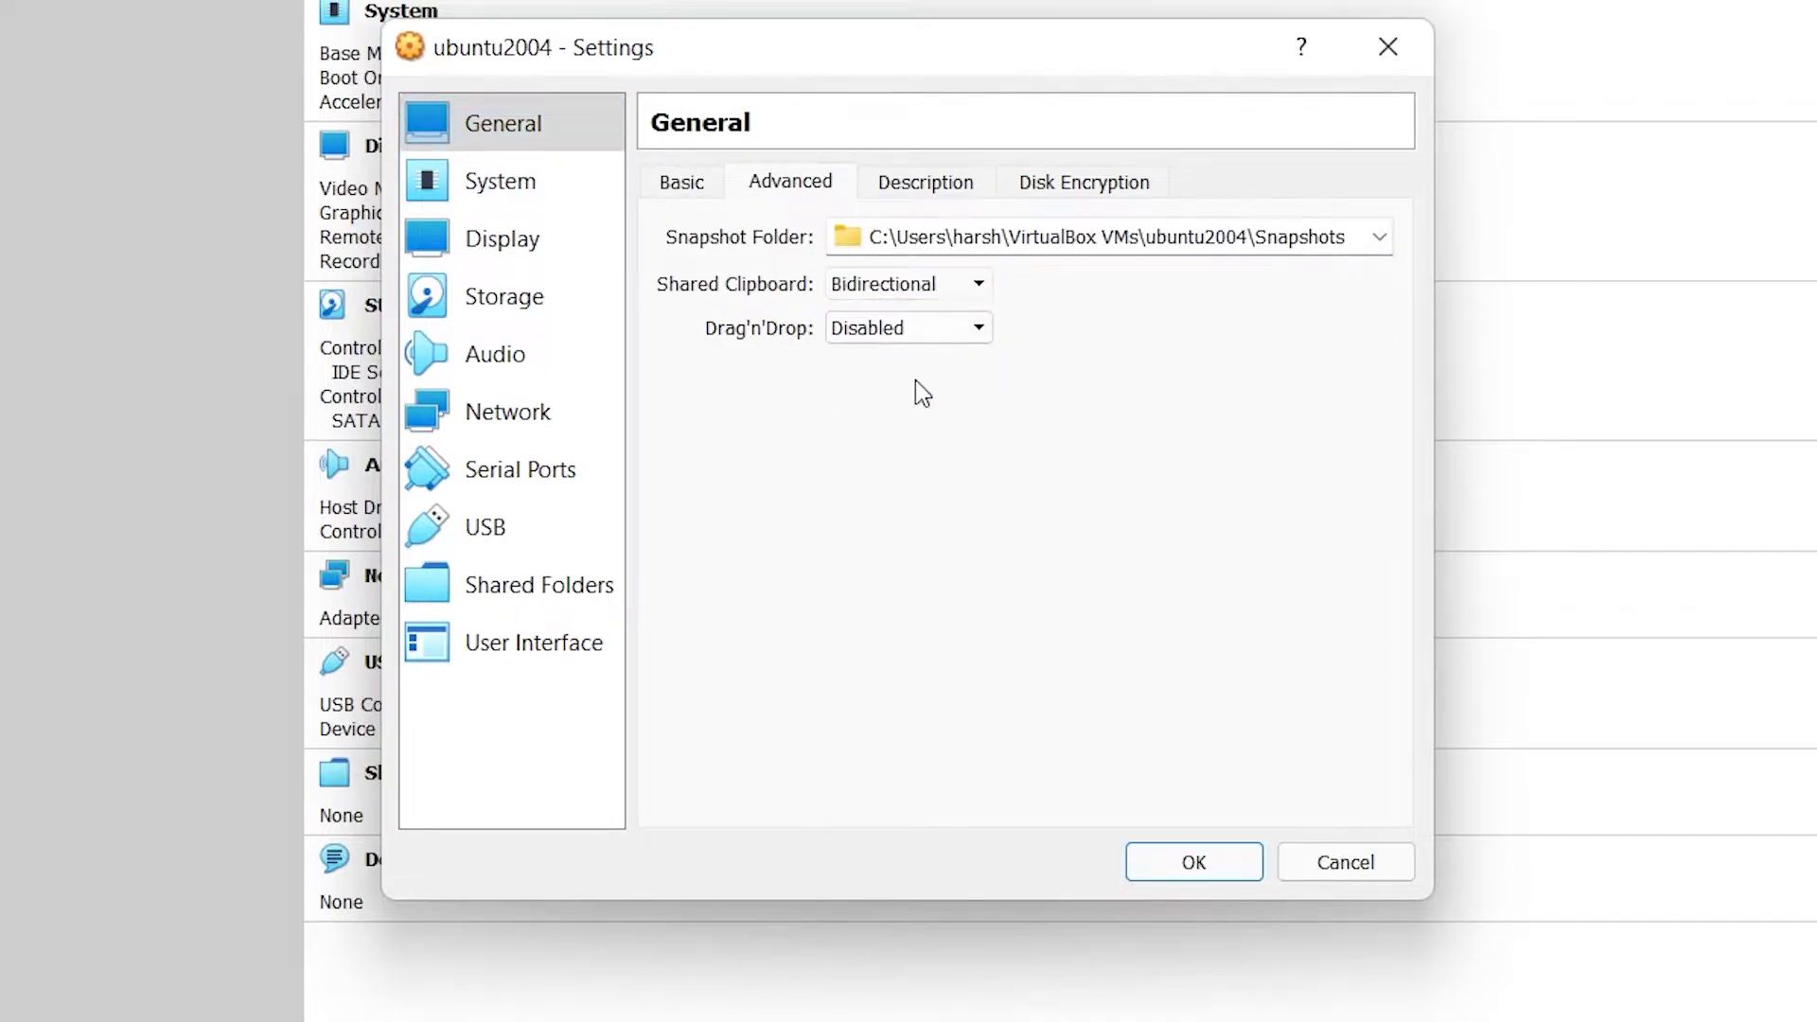
click(957, 331)
click(903, 430)
Step: Remove Floppy from the boot order, set 6 processors, and view the Acceleration settings
click(553, 194)
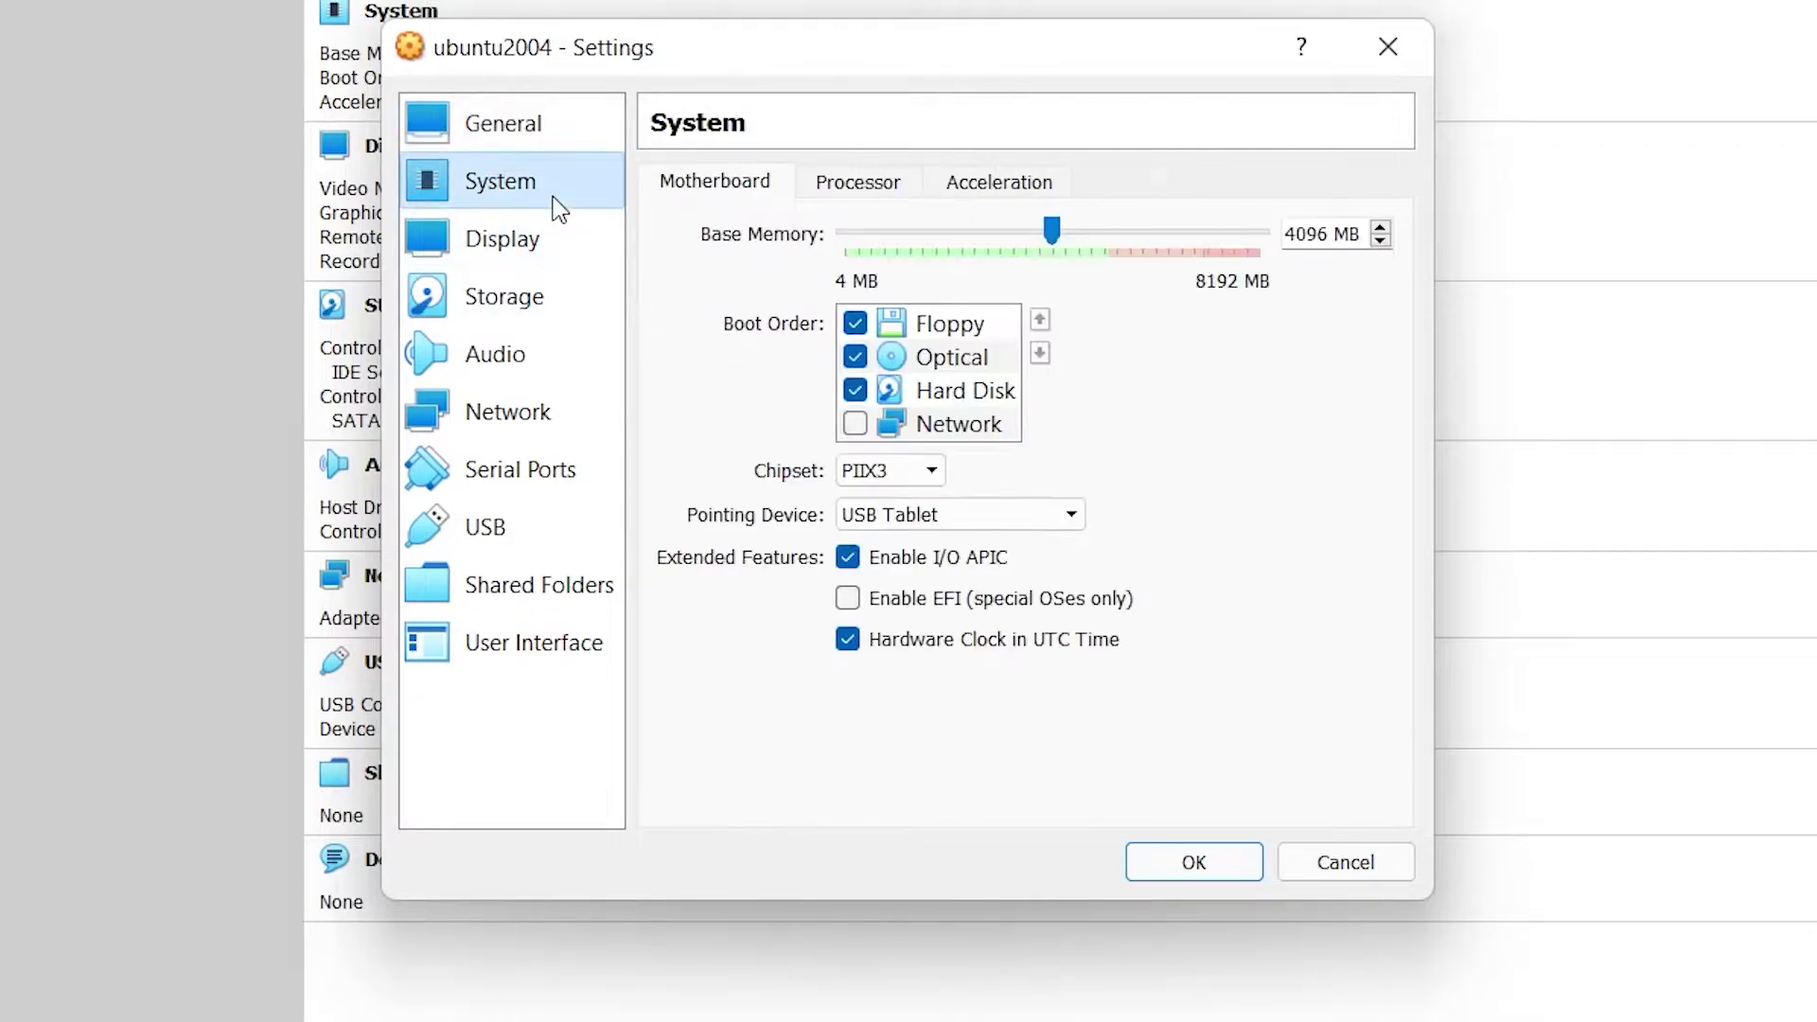
click(855, 325)
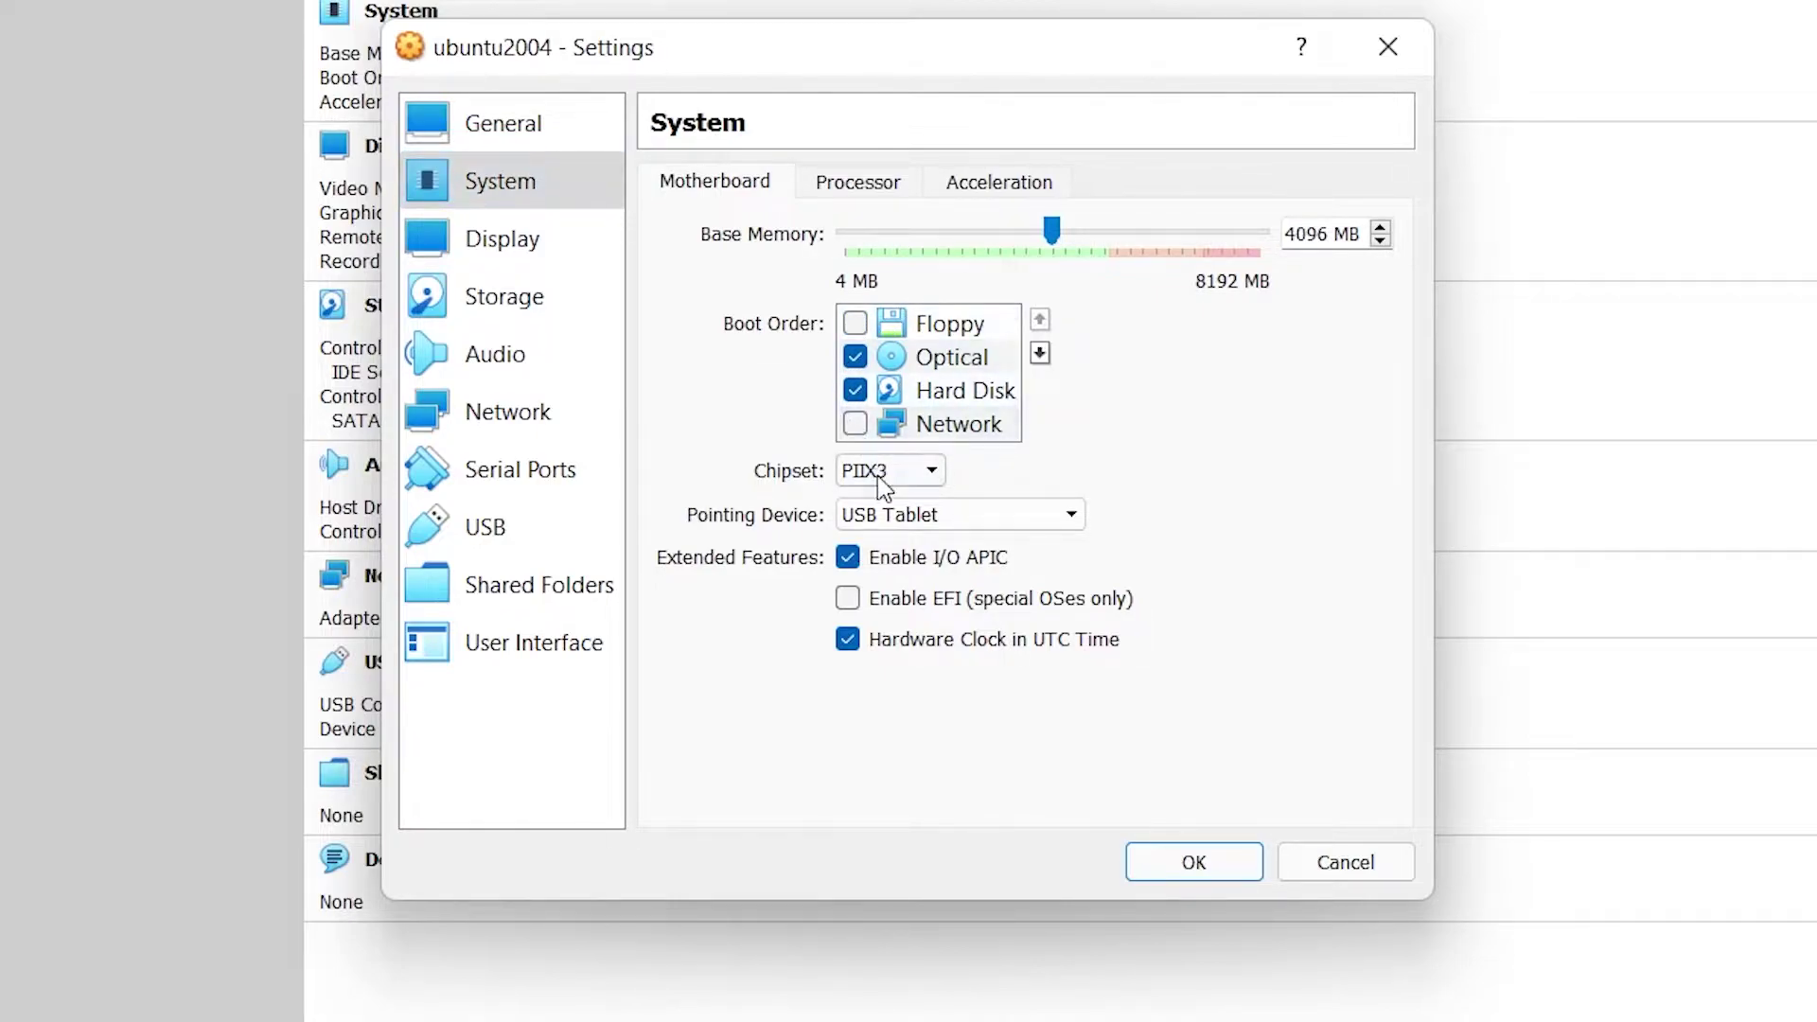
click(871, 189)
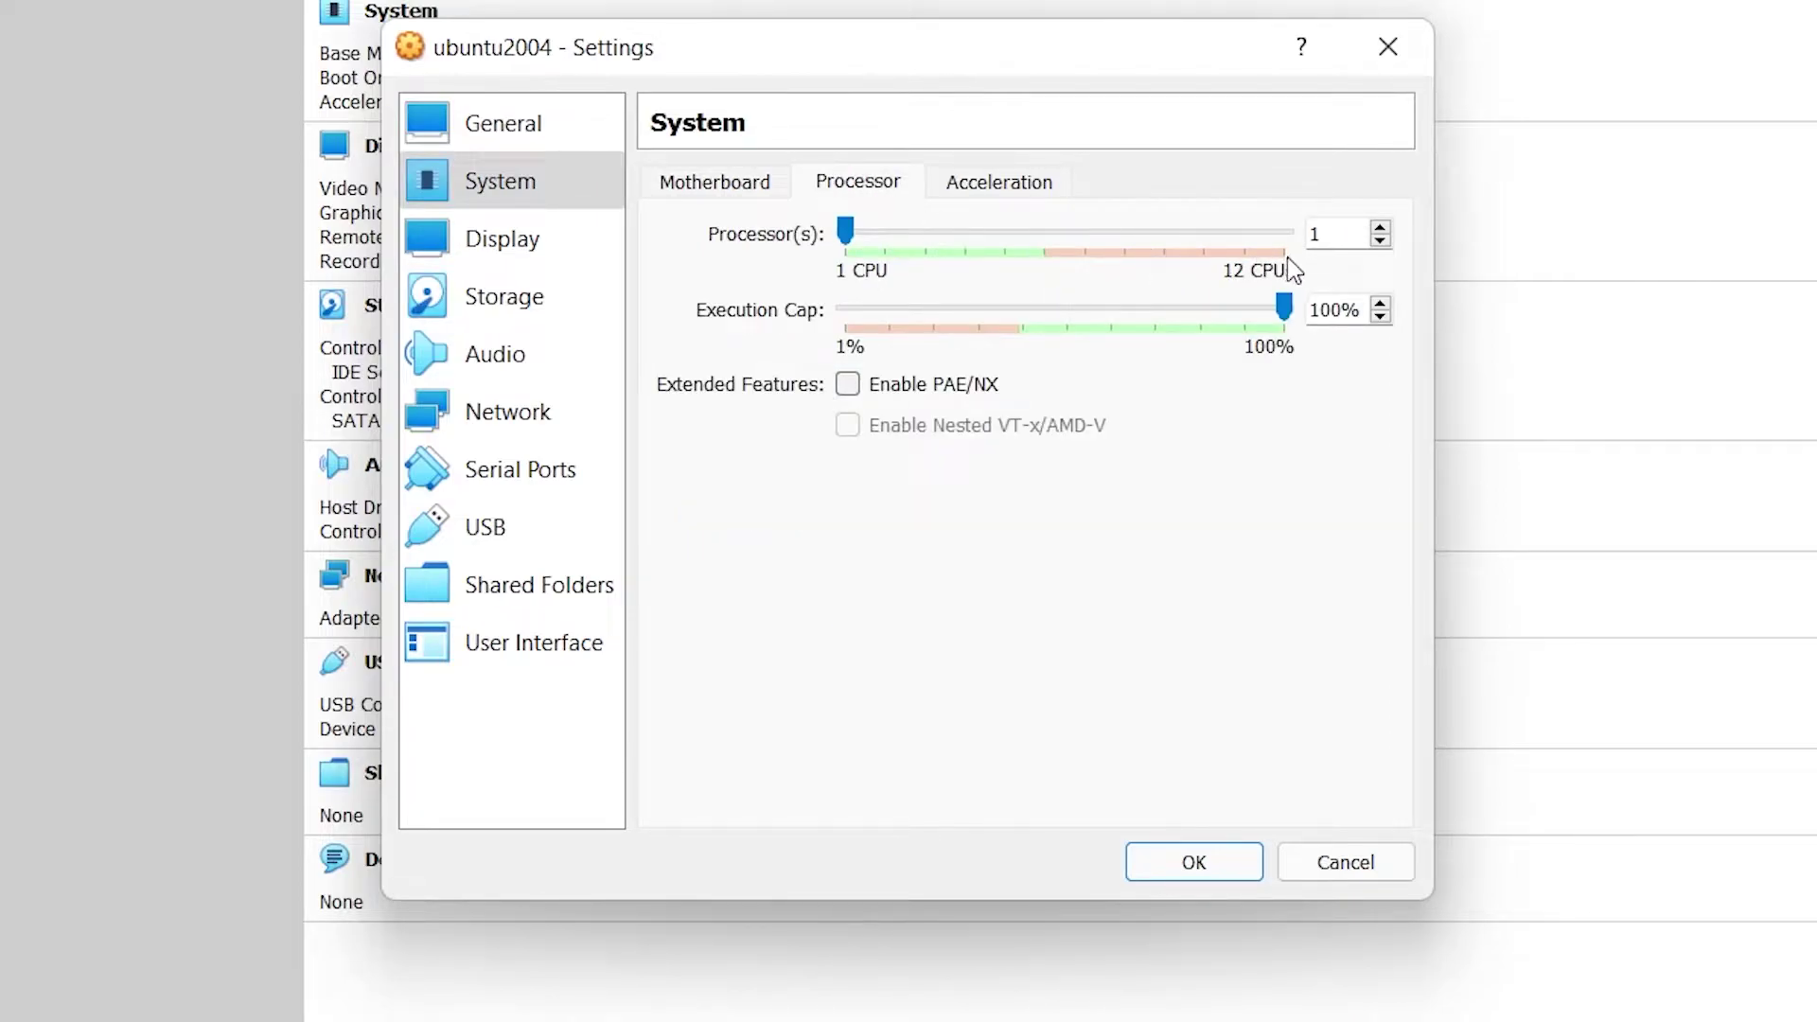
click(1379, 228)
click(1380, 228)
click(1380, 228)
click(1380, 228)
click(1380, 228)
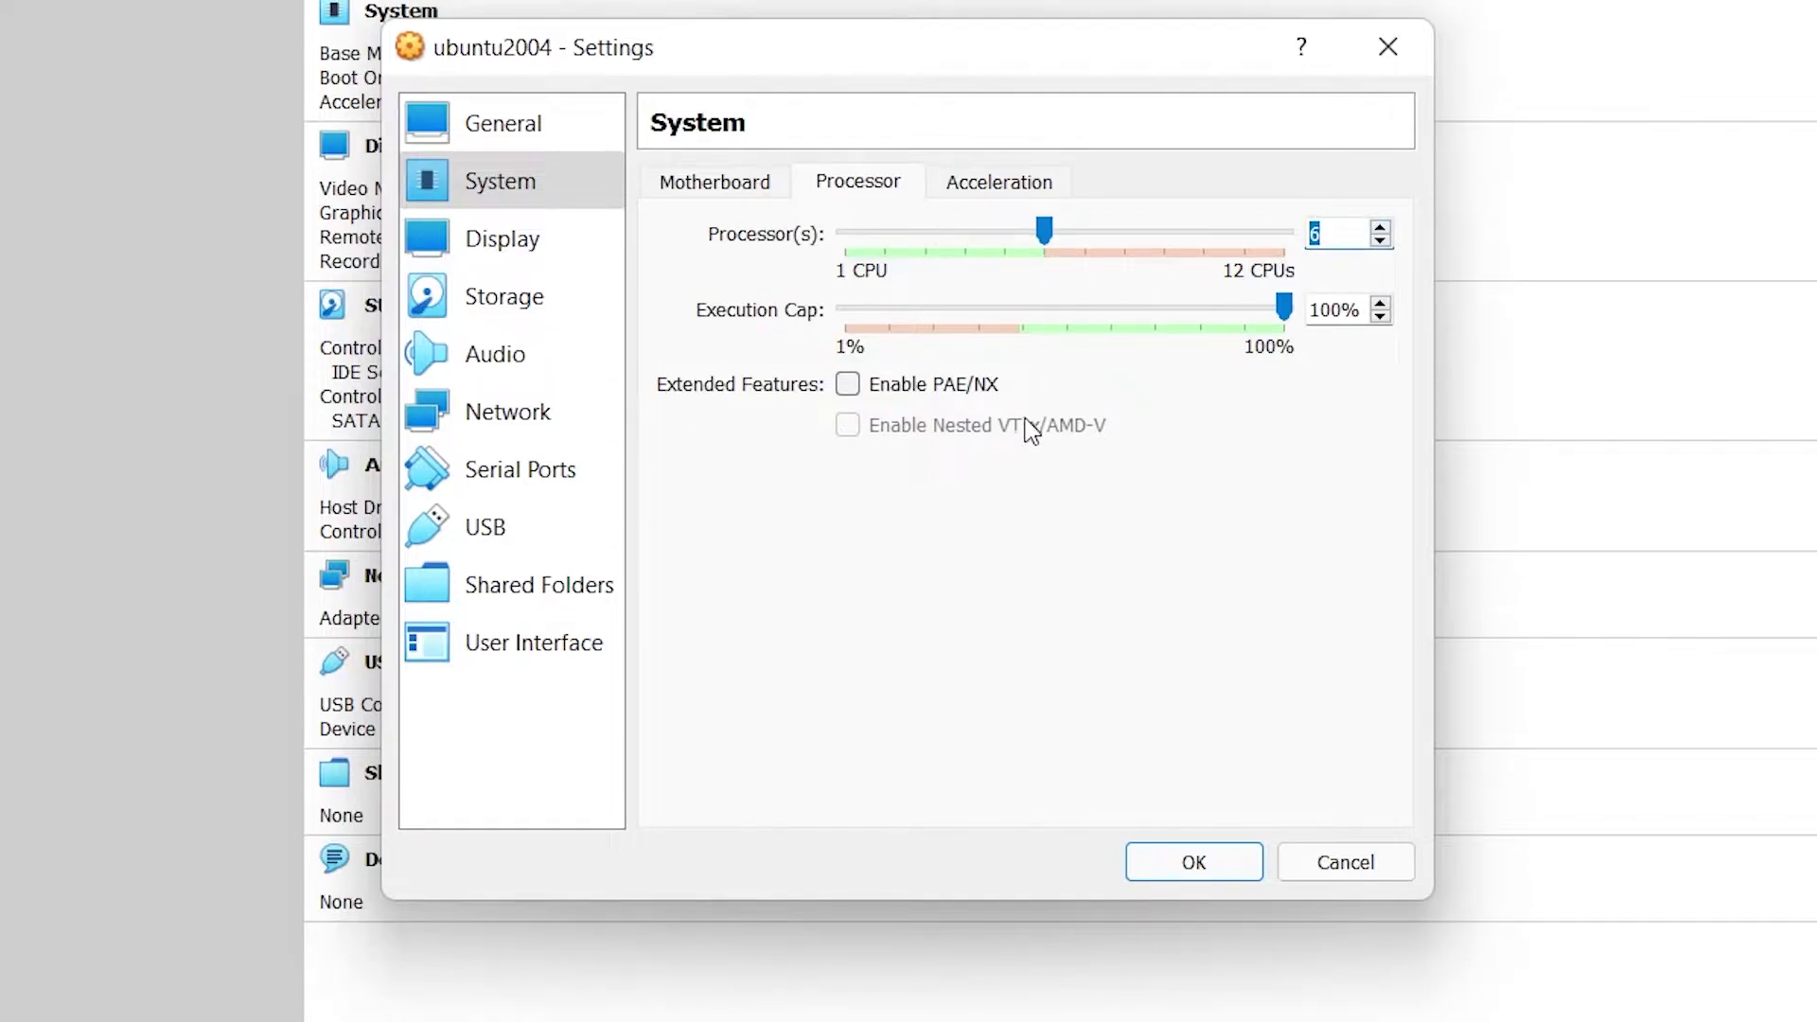
click(997, 180)
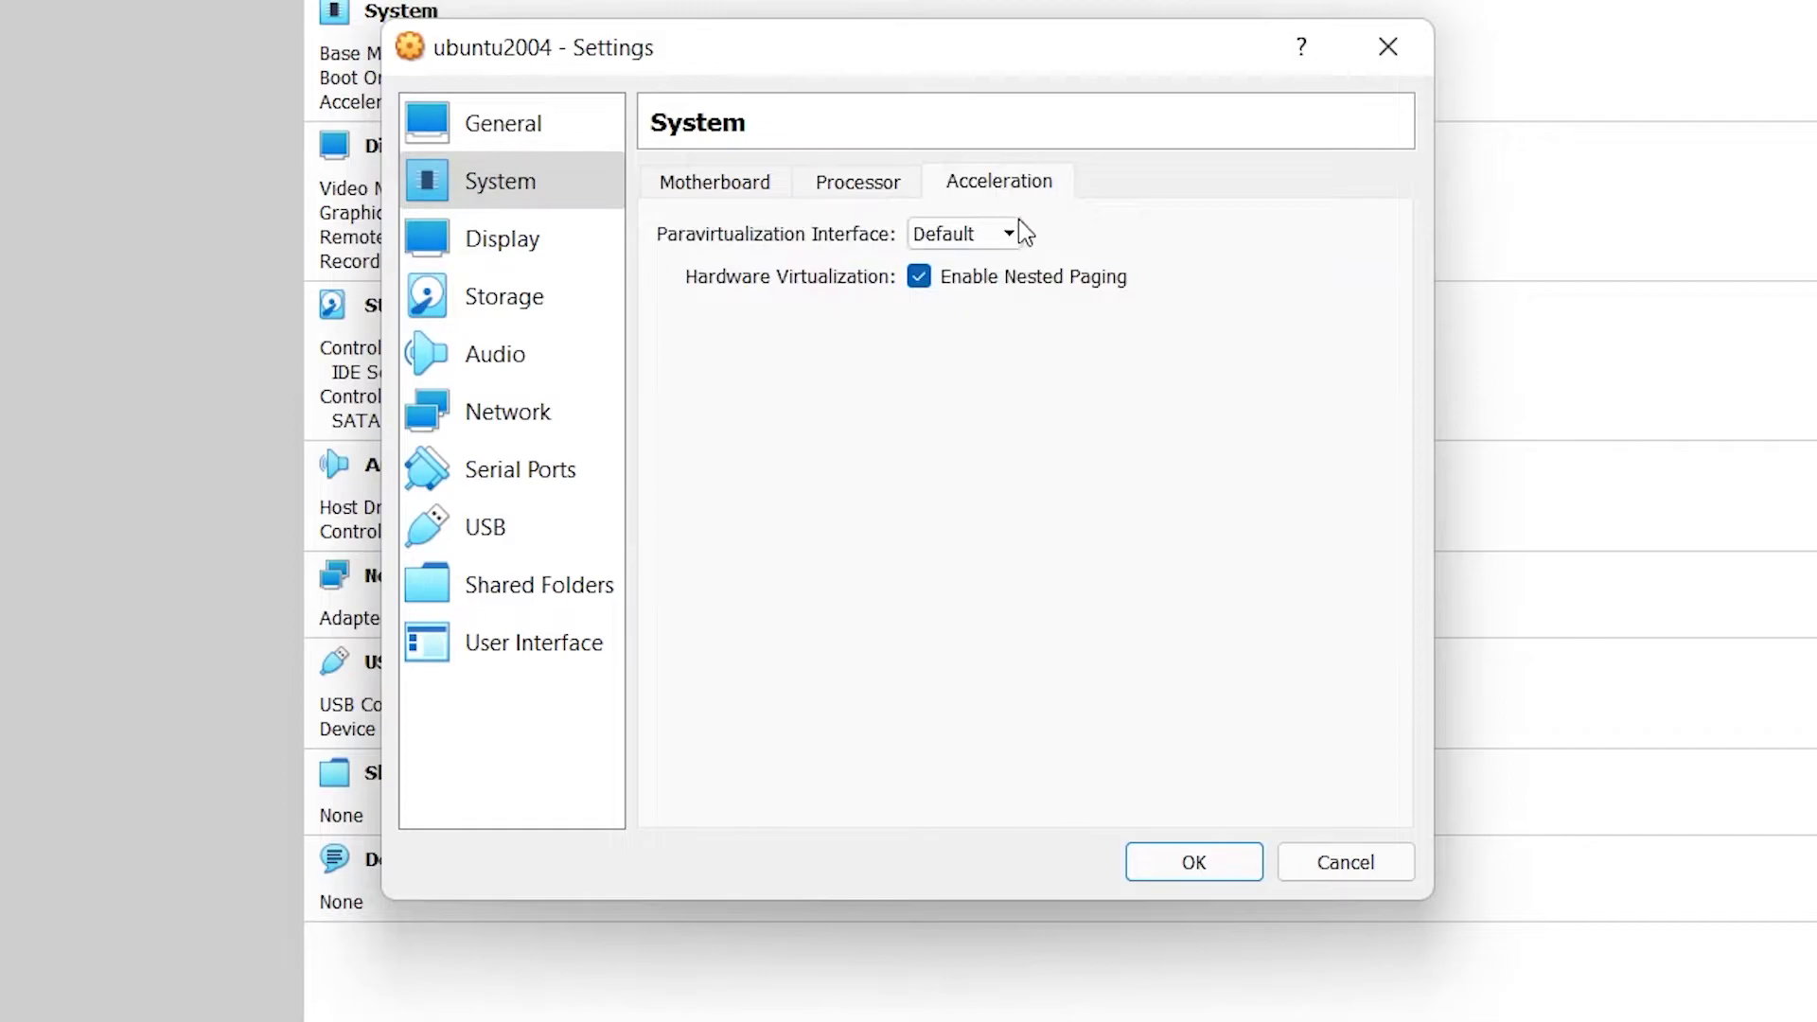
Step: Enable 3D acceleration and raise video memory to 128 MB
click(586, 252)
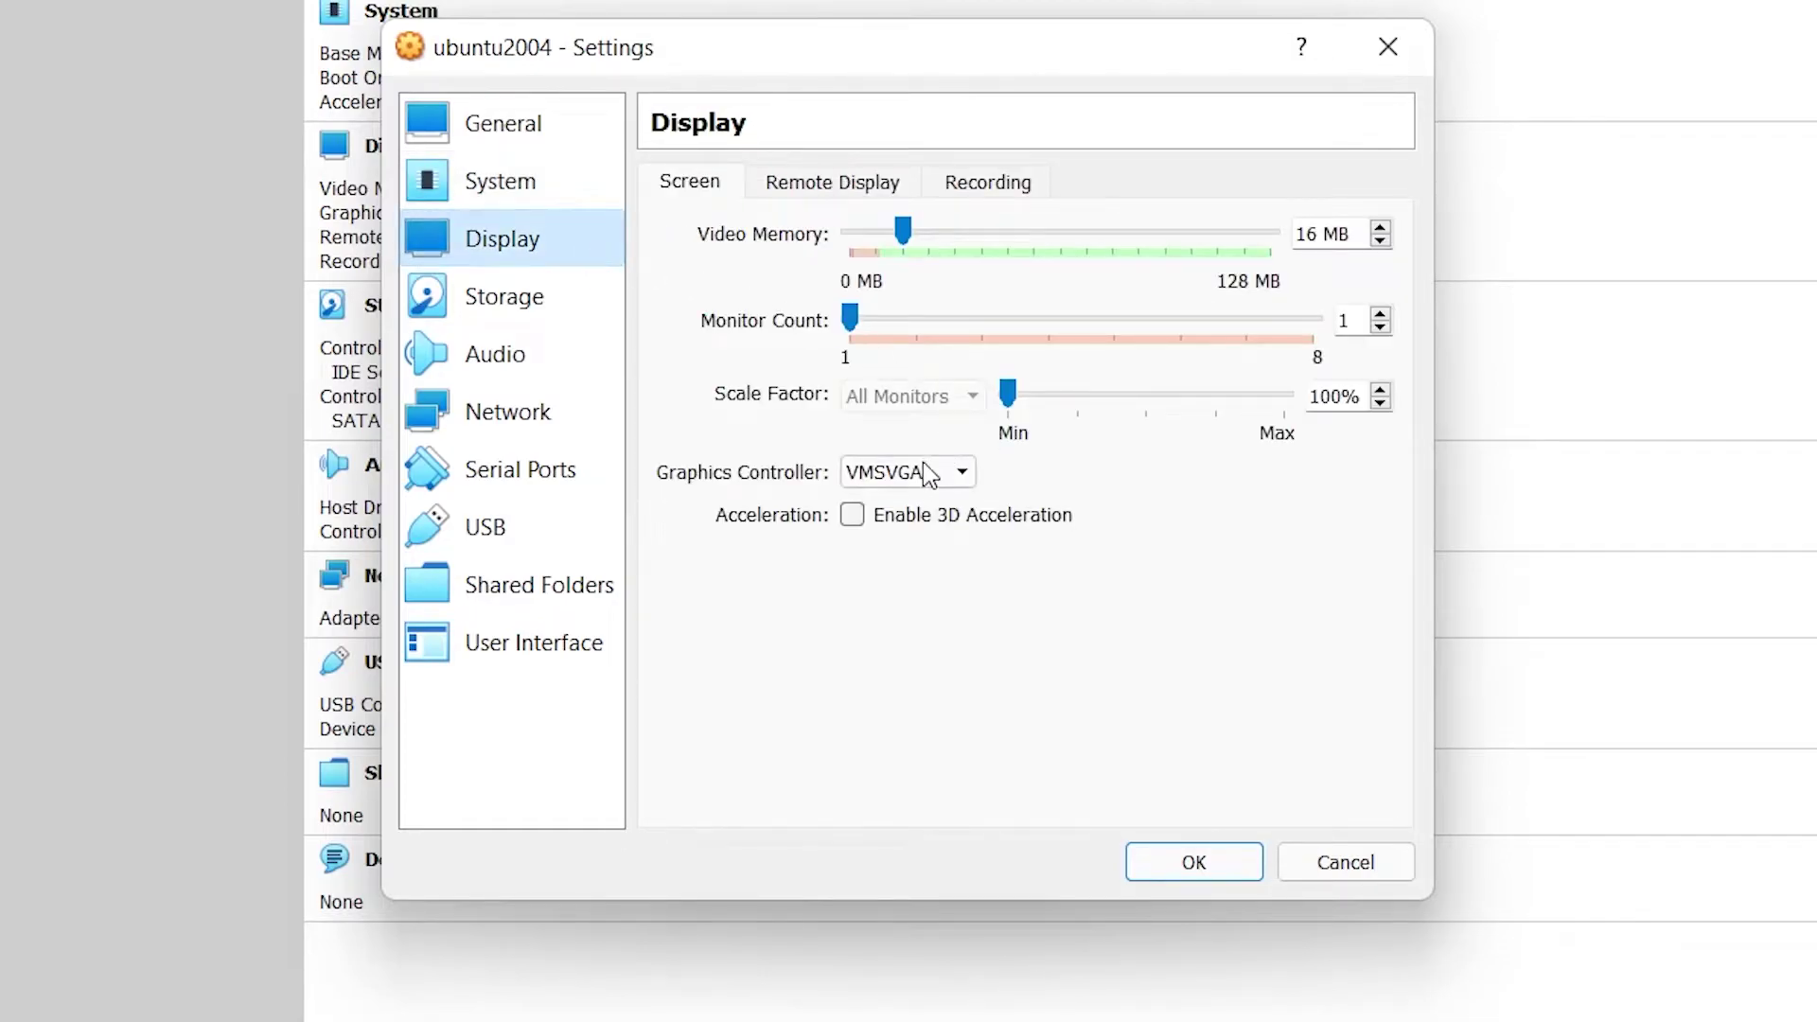
click(855, 519)
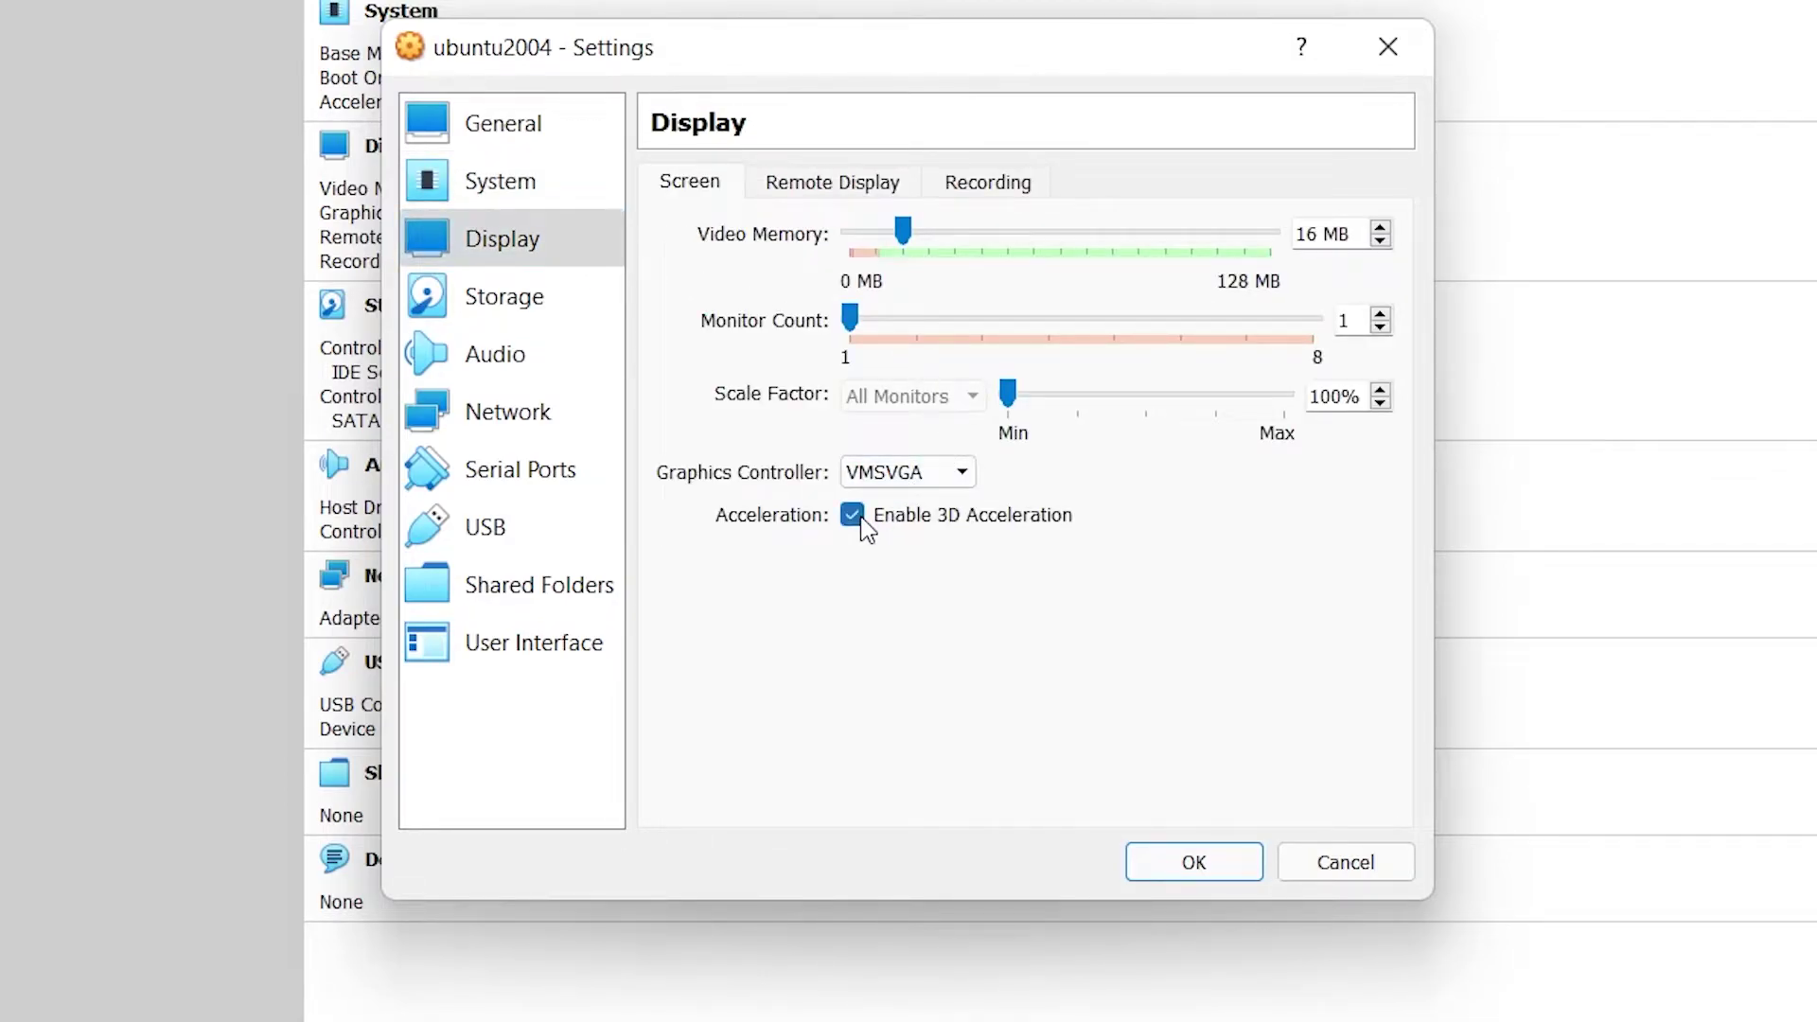
drag(903, 232, 1342, 256)
Step: Load ubuntu-20.04.3-desktop-amd64.iso into the empty optical drive
click(533, 302)
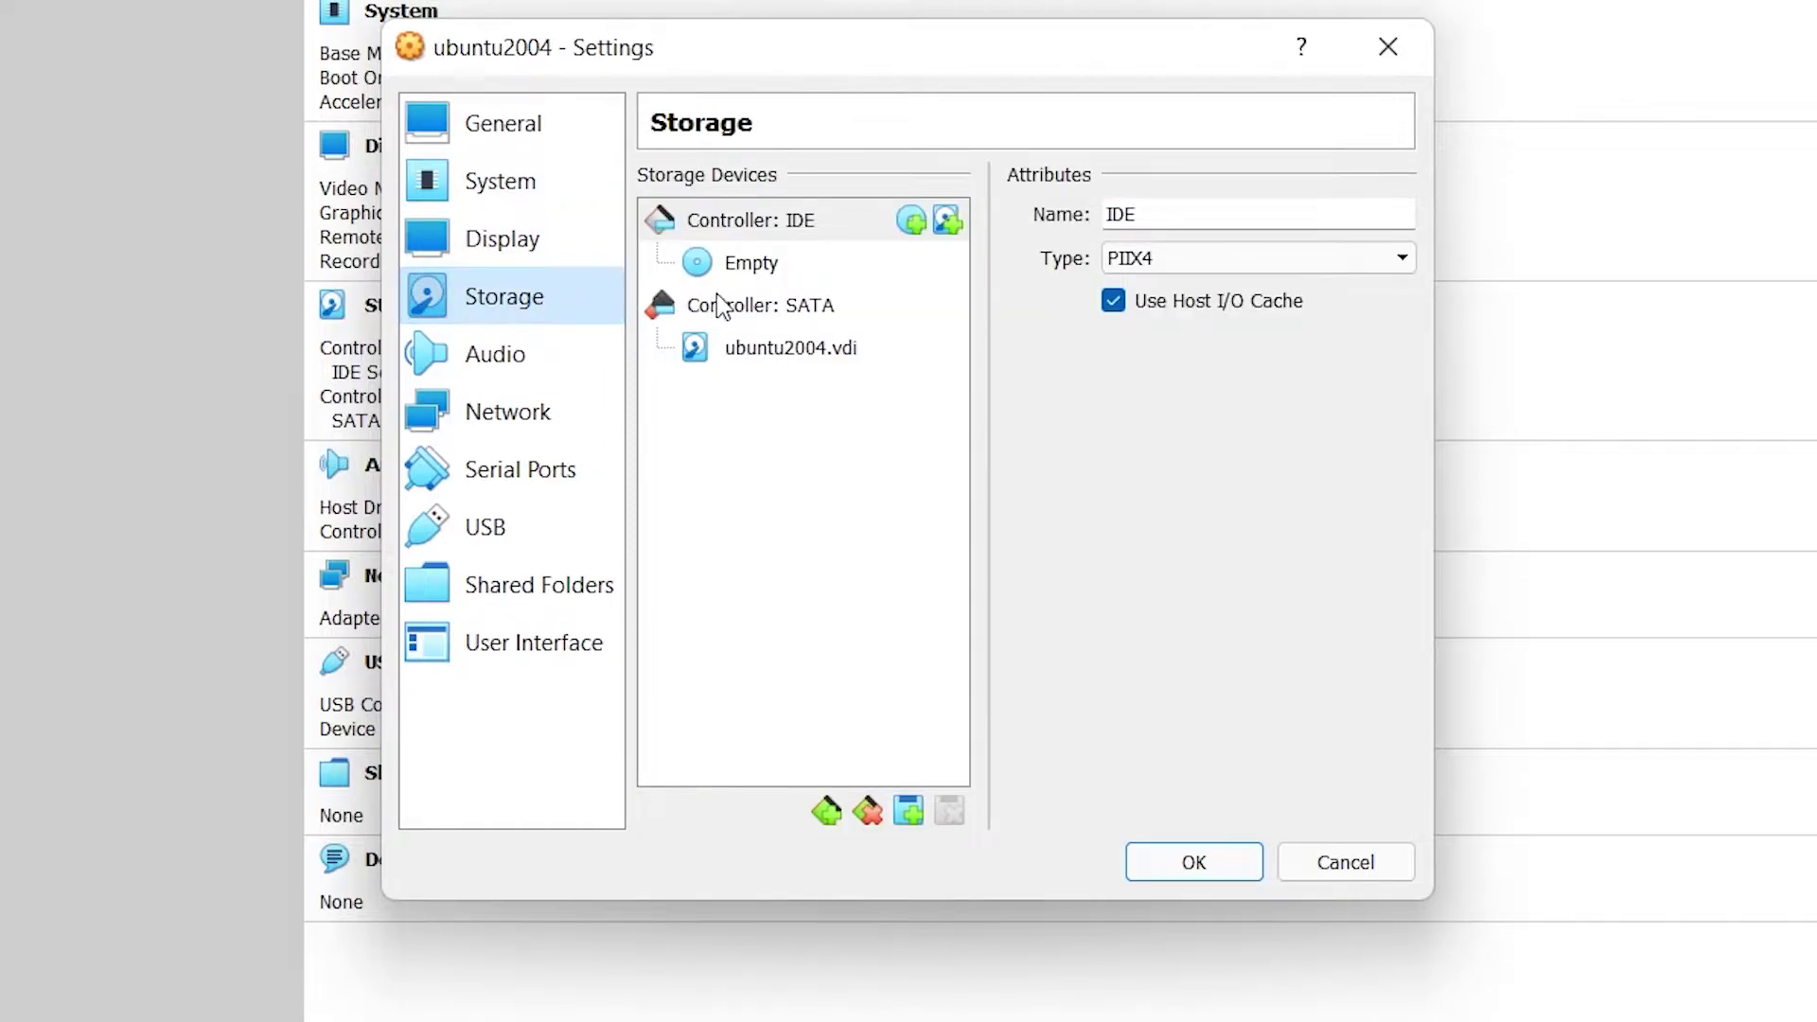
click(774, 274)
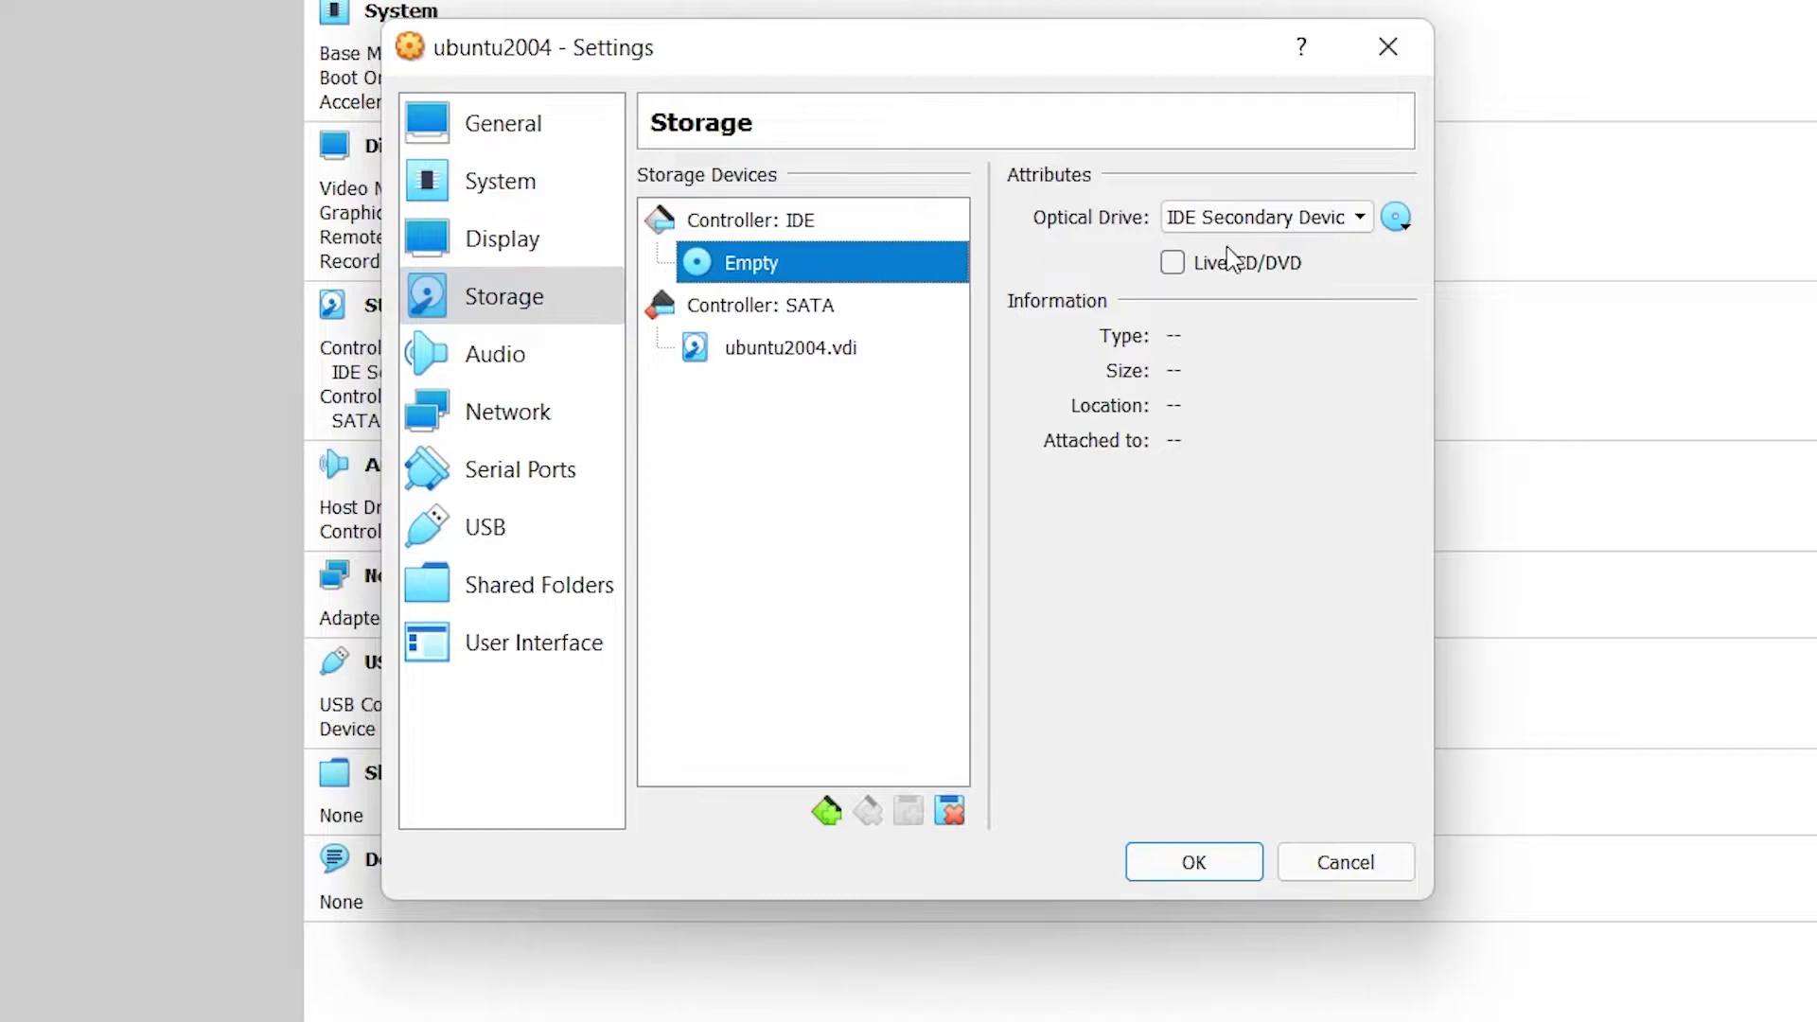
click(1392, 225)
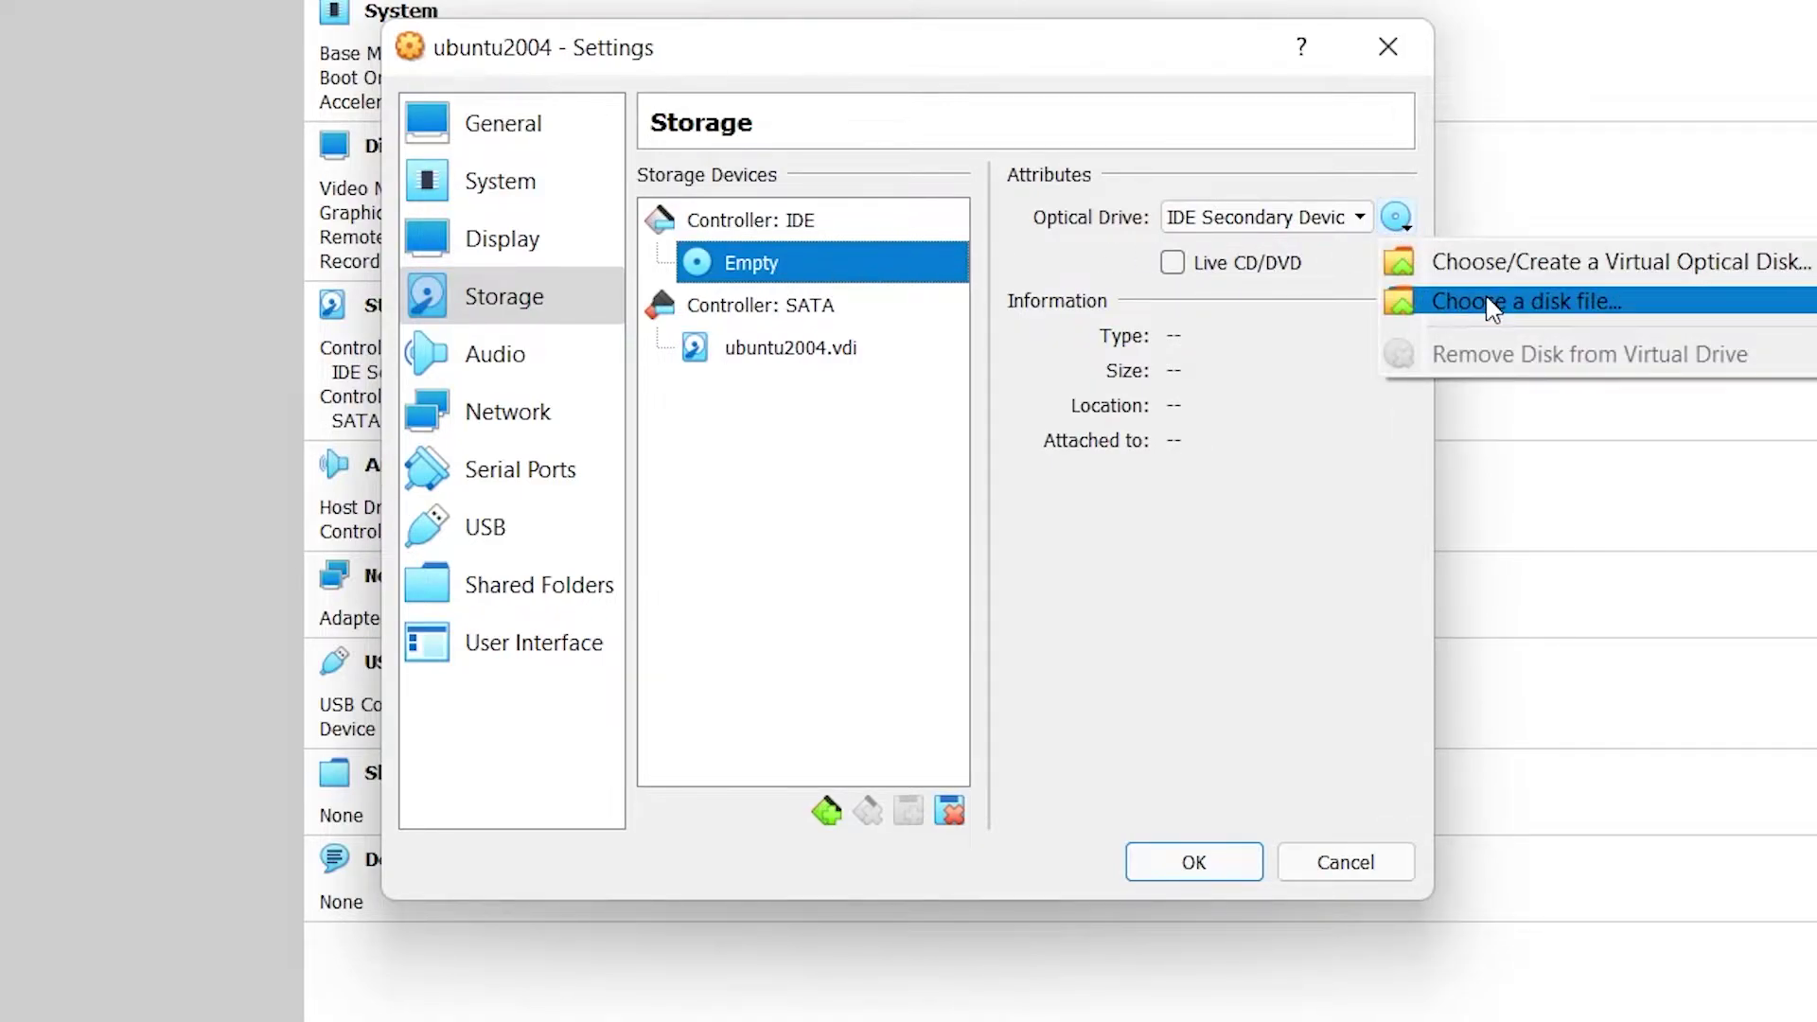
click(1493, 303)
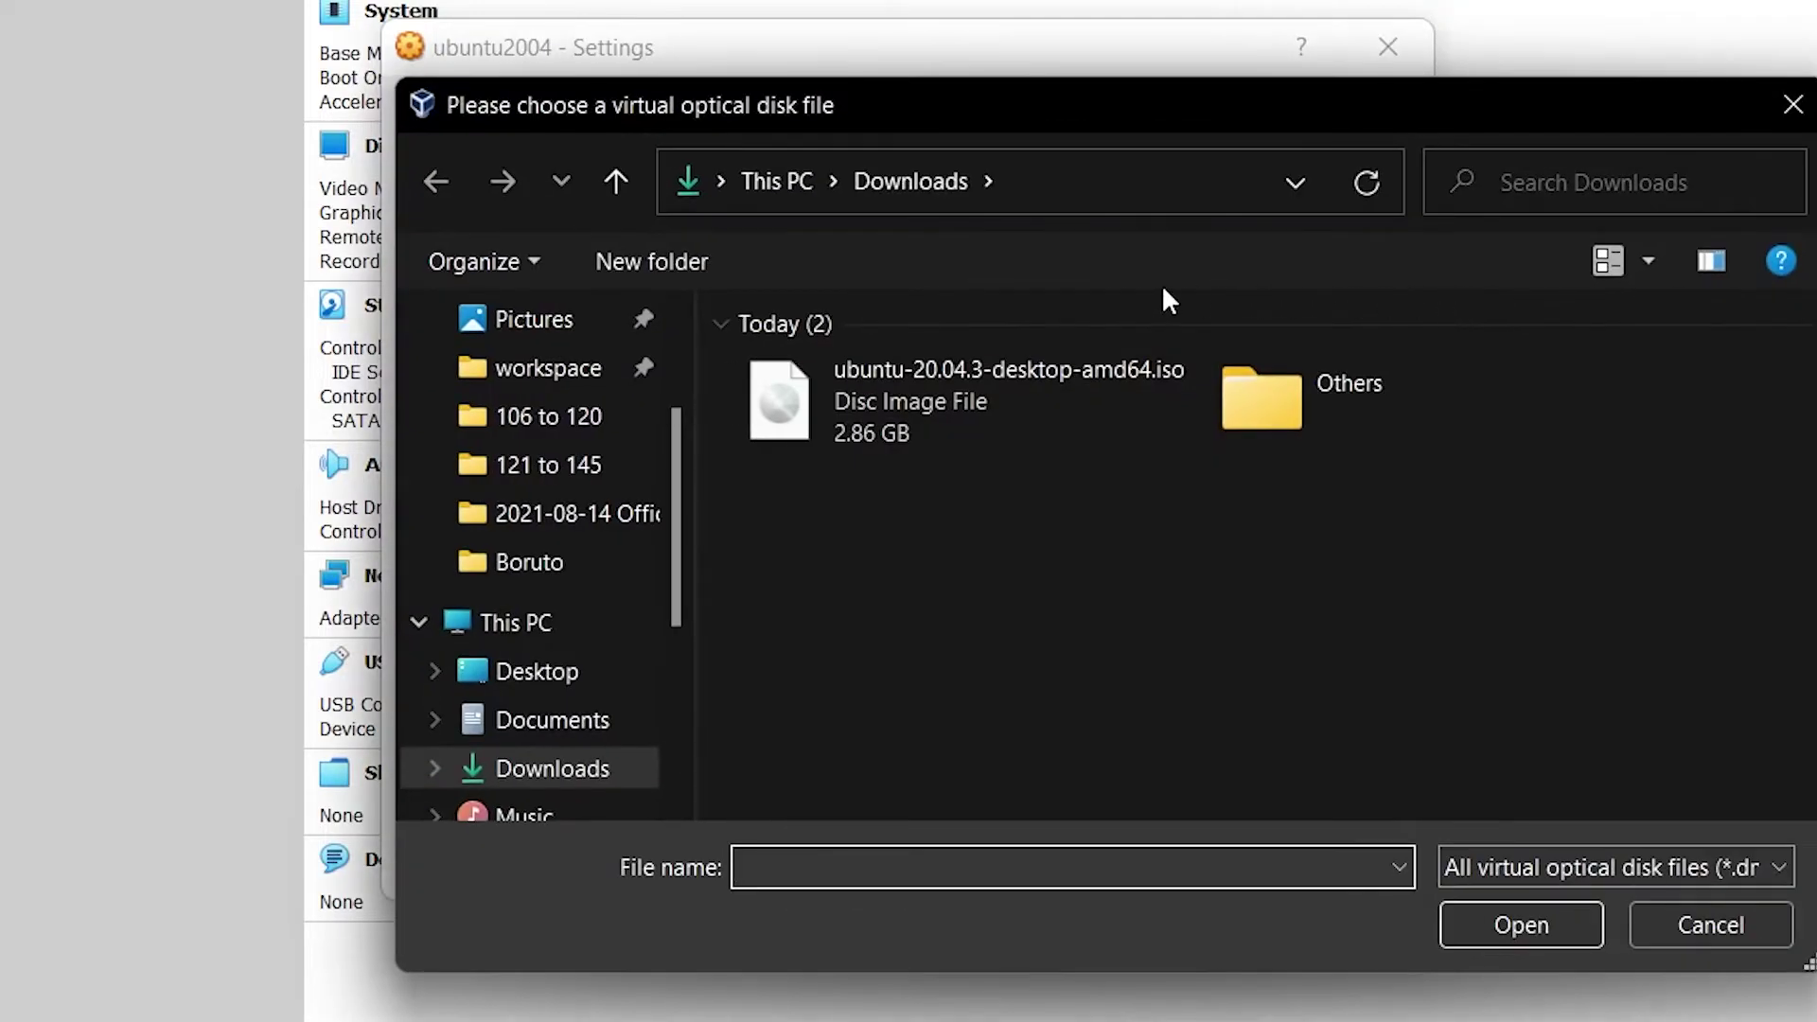
click(1084, 423)
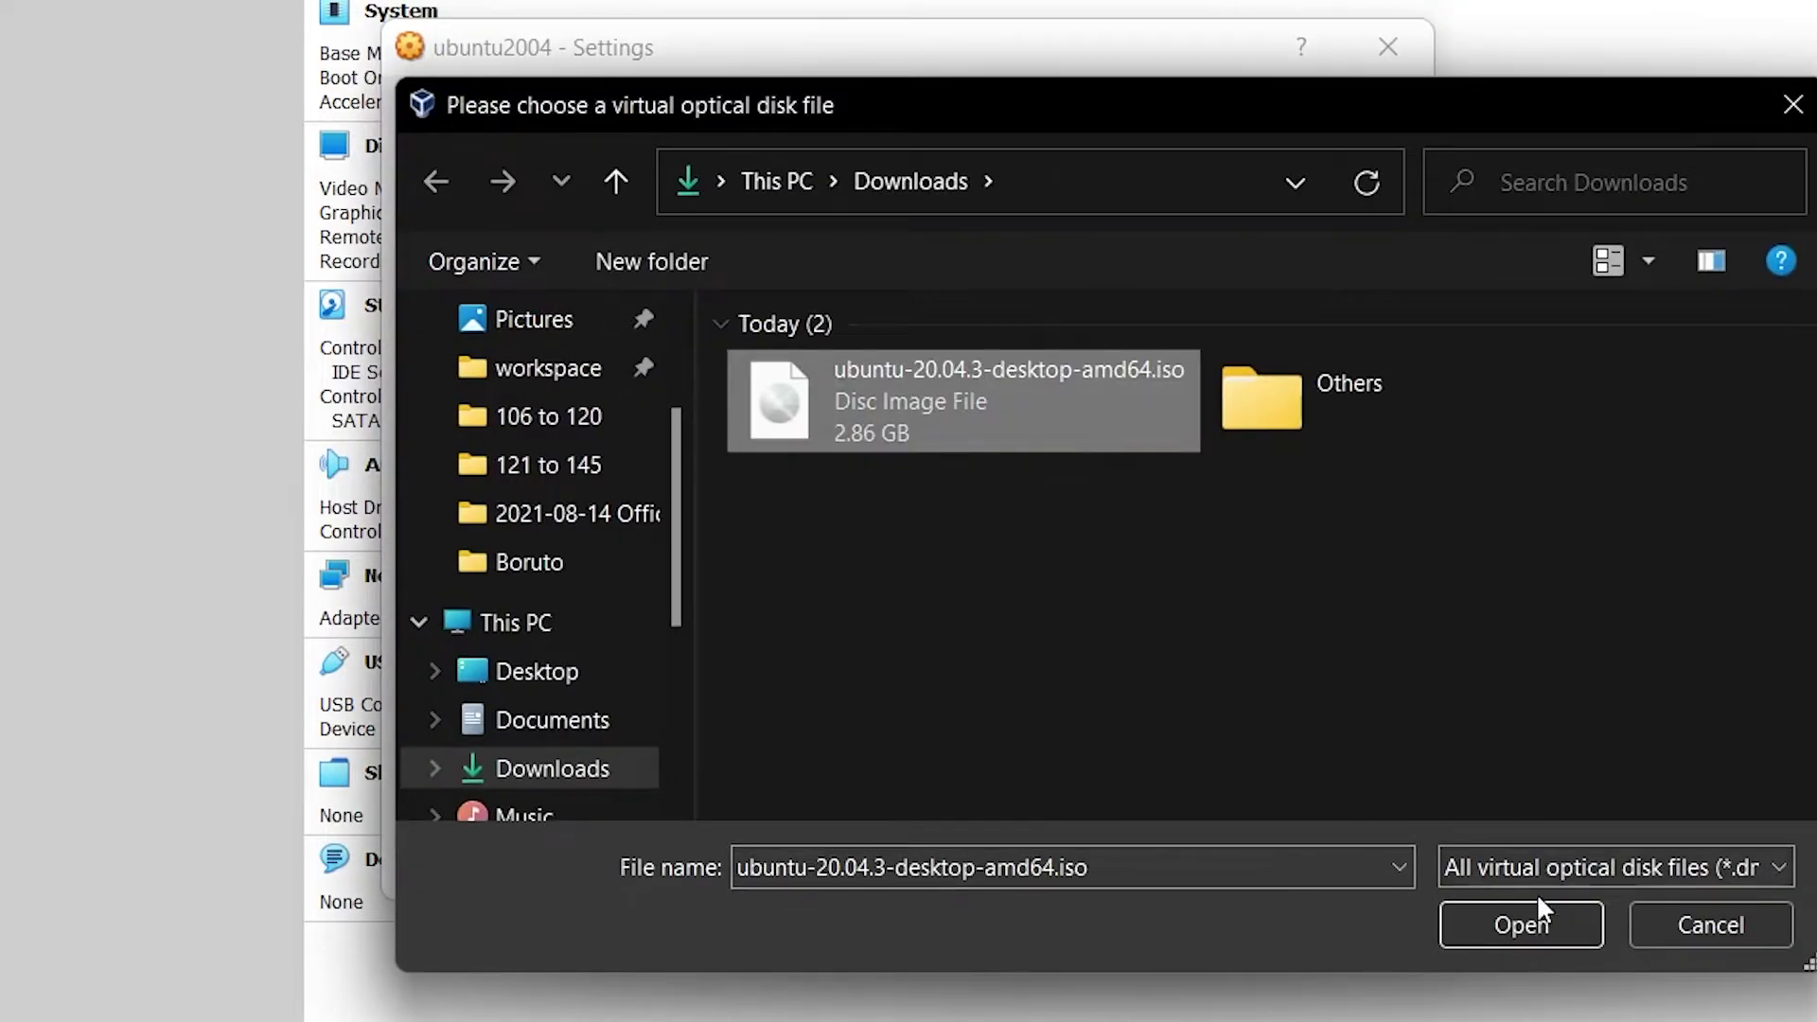
click(1535, 928)
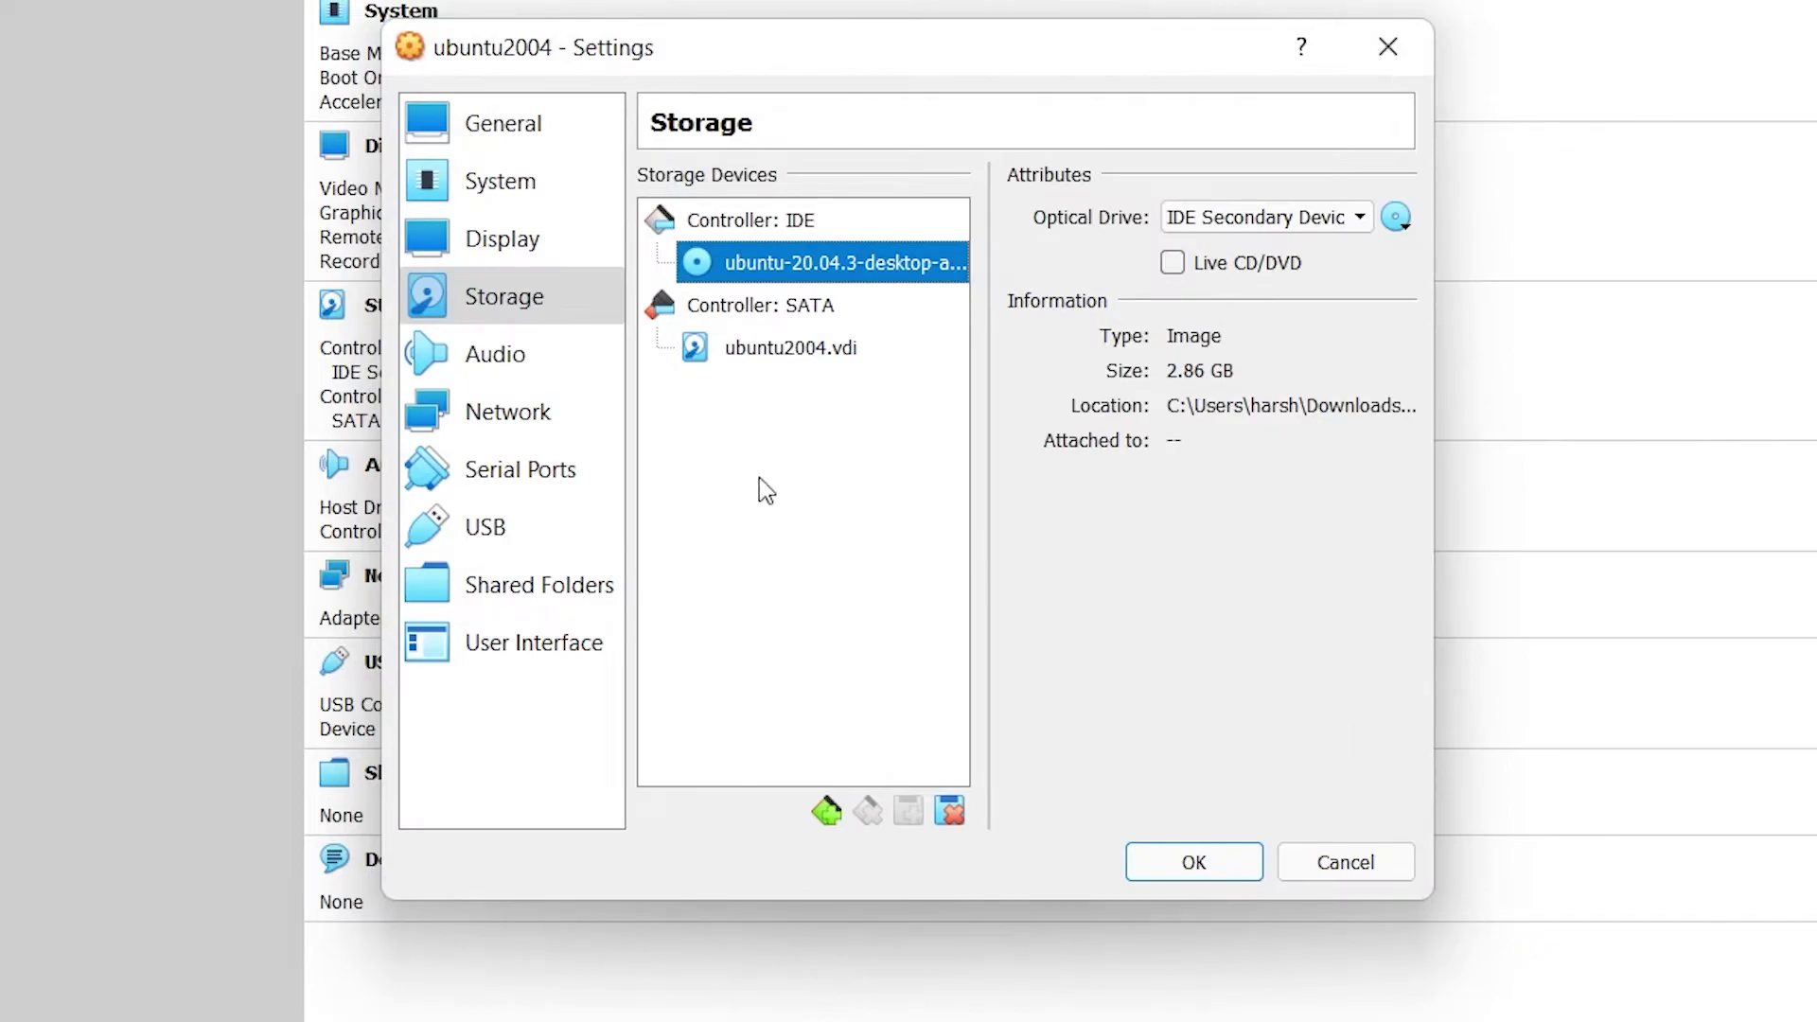
Step: Switch networking to Bridged Adapter, save the settings, and start ubuntu2004
click(518, 420)
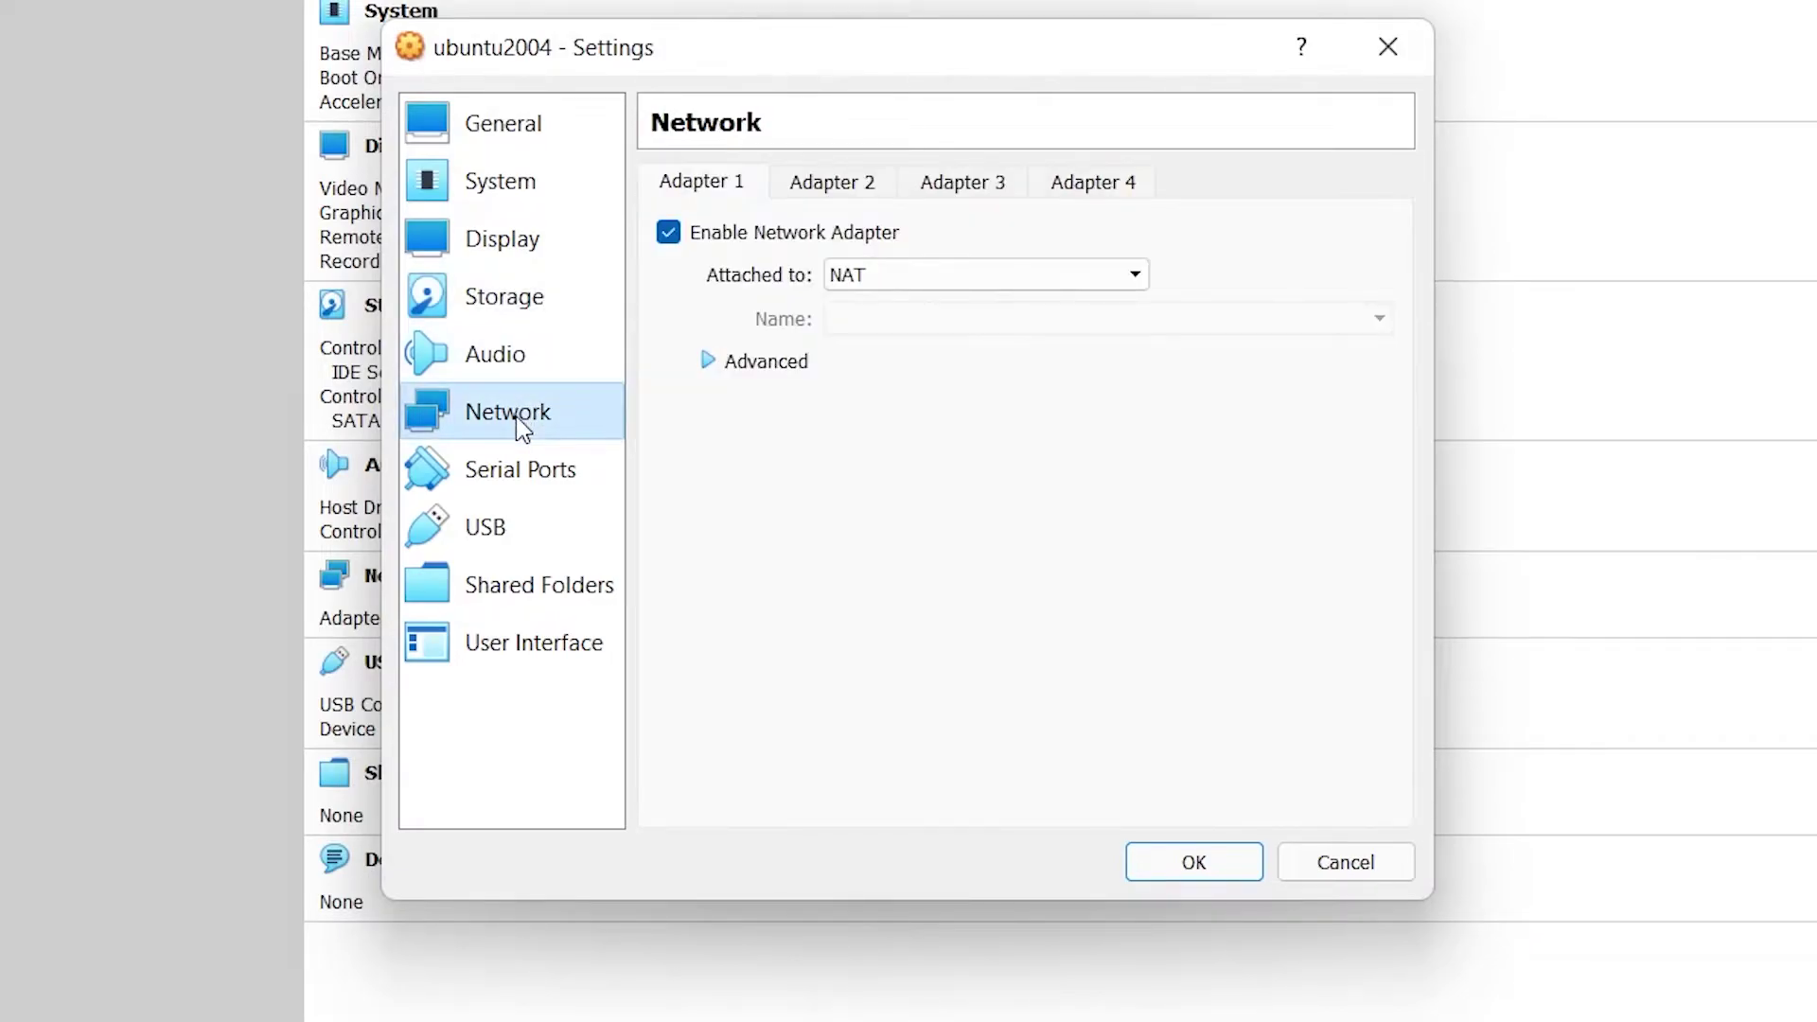
click(1084, 275)
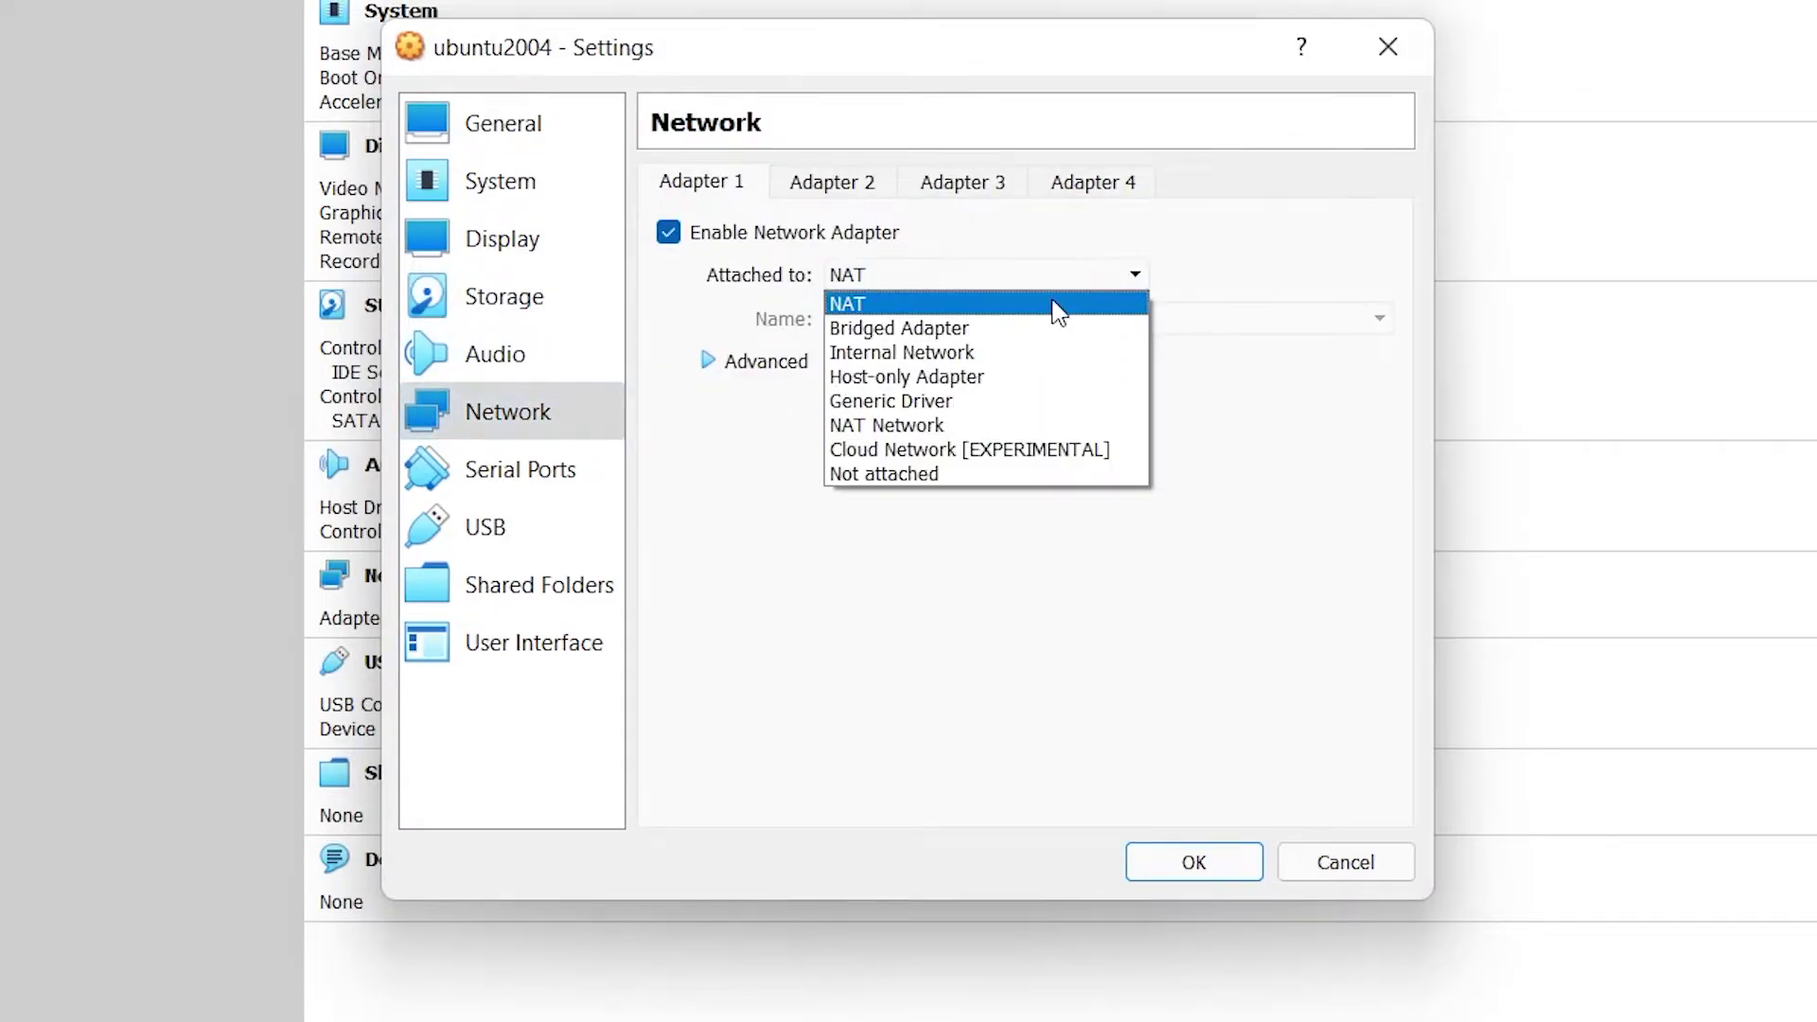
click(980, 331)
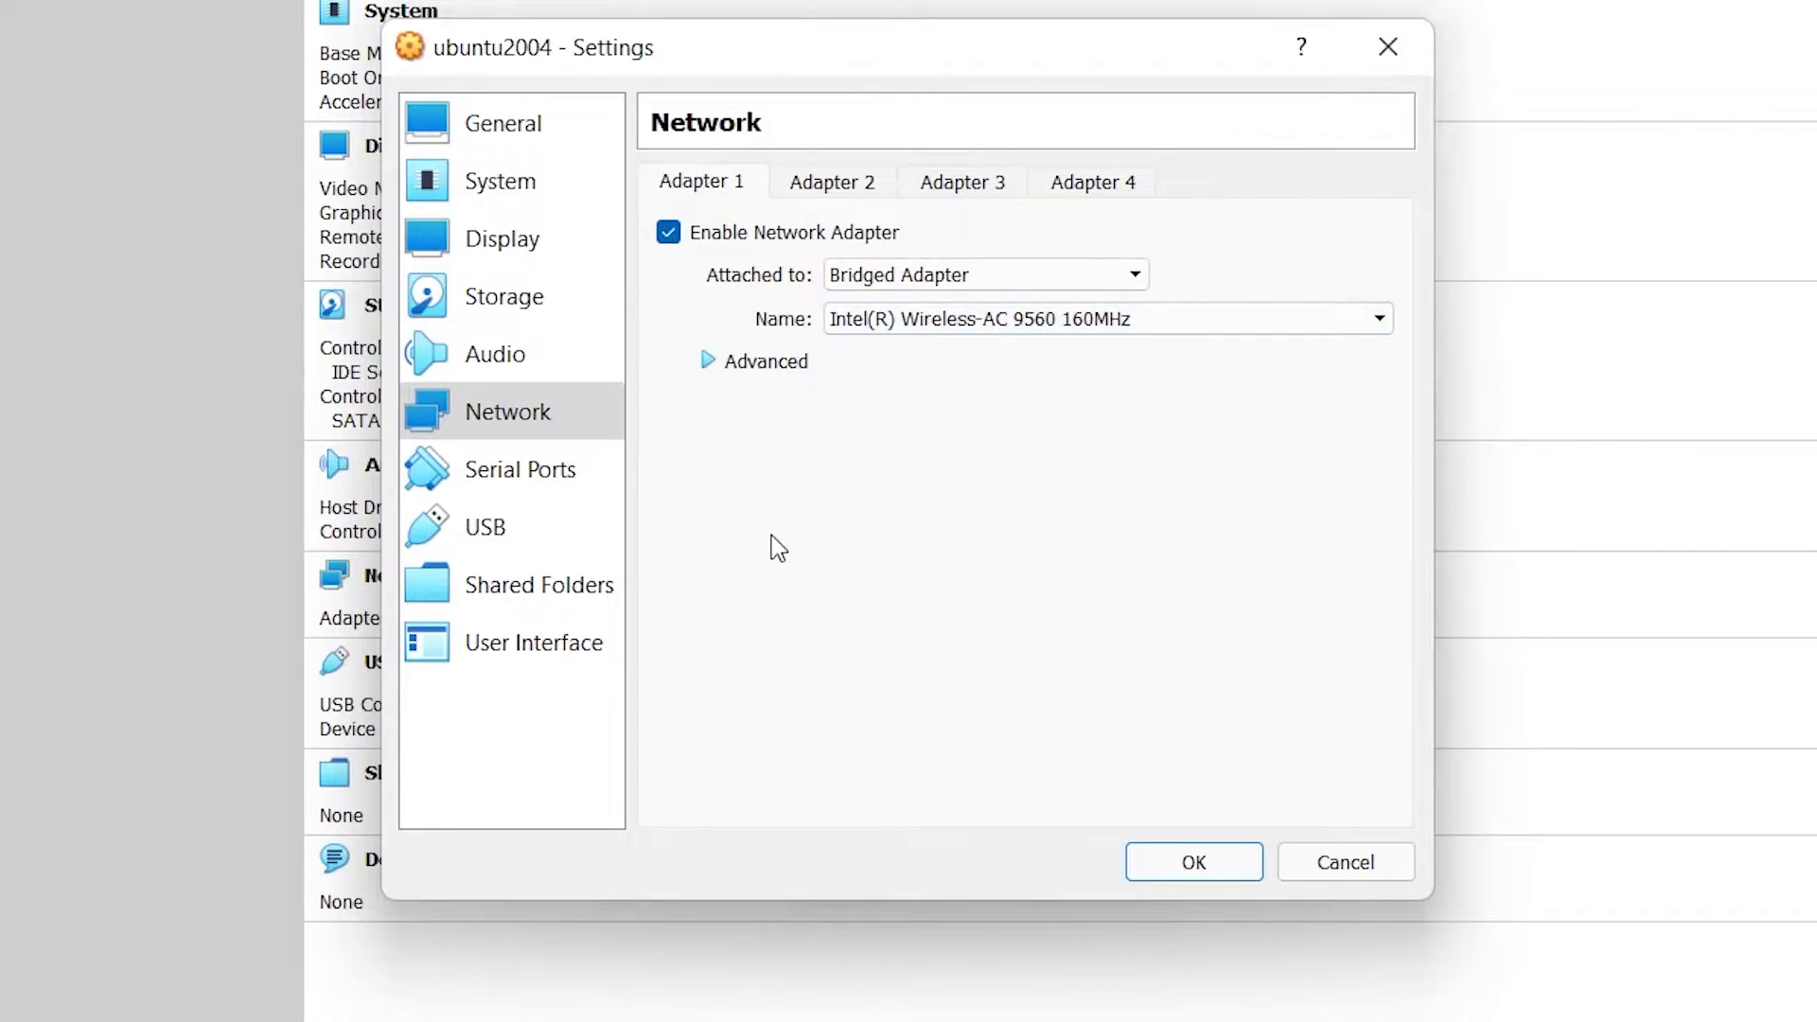
click(1191, 863)
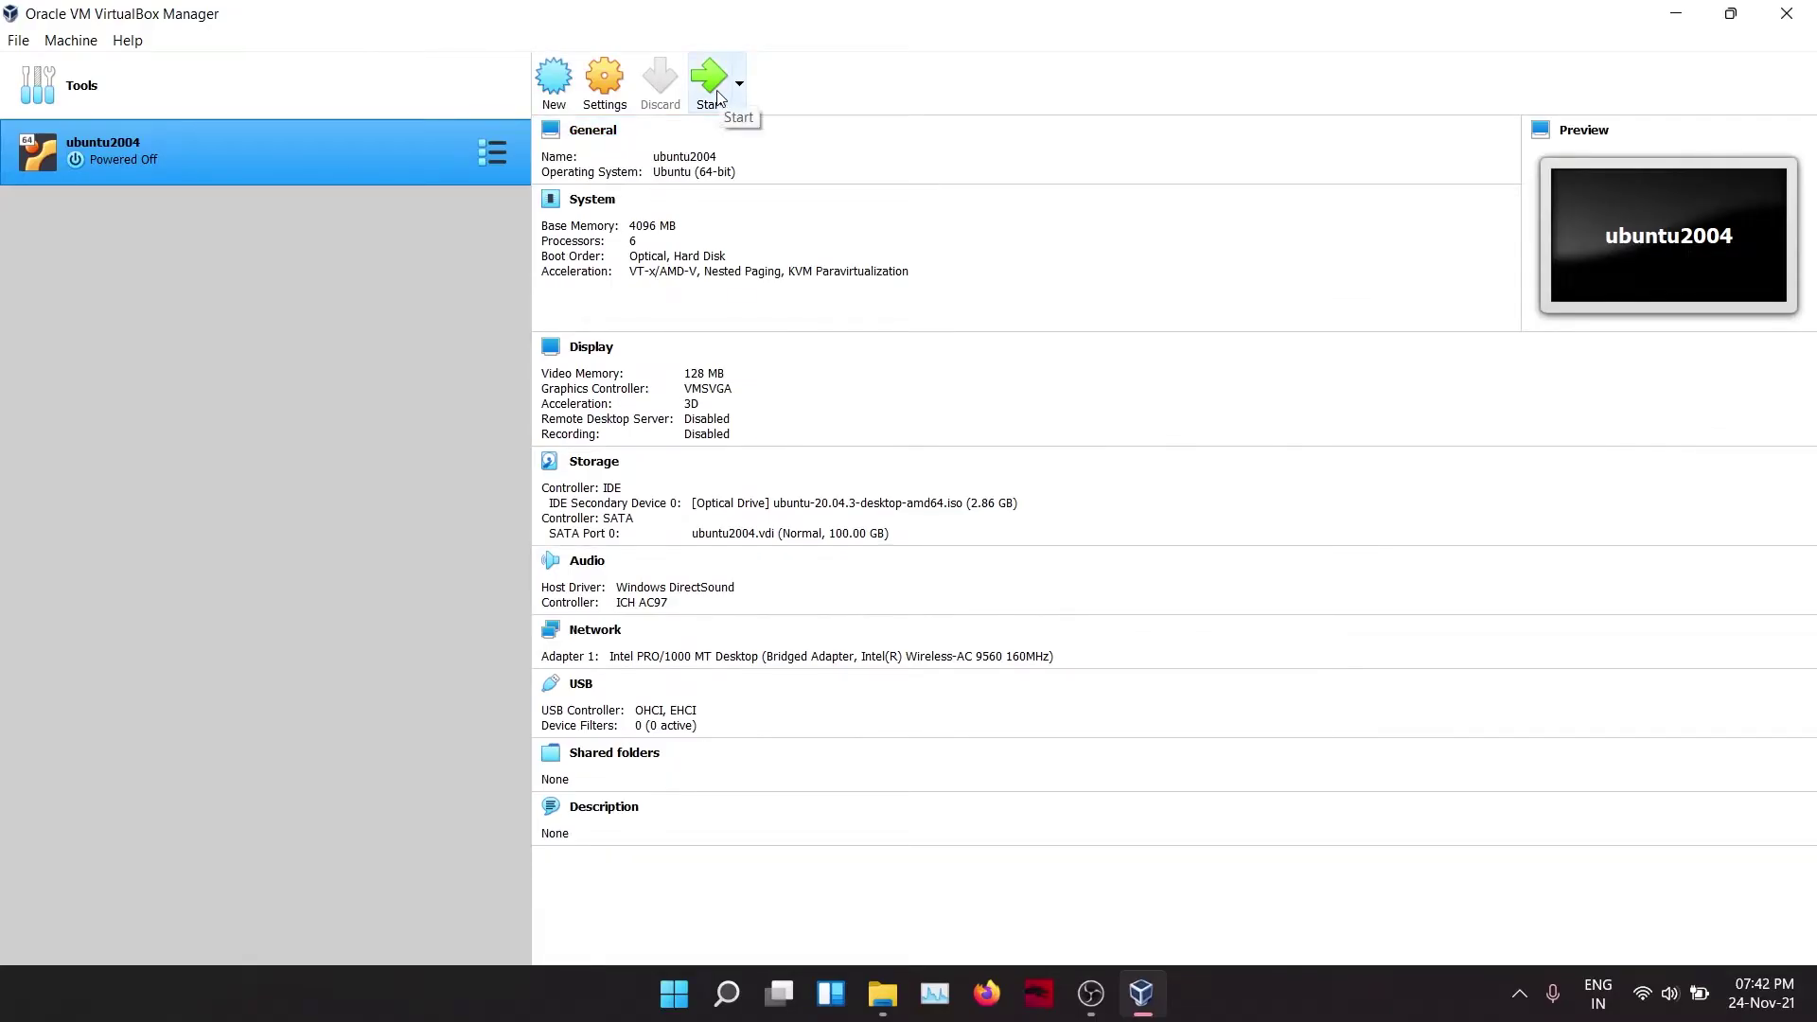
click(711, 83)
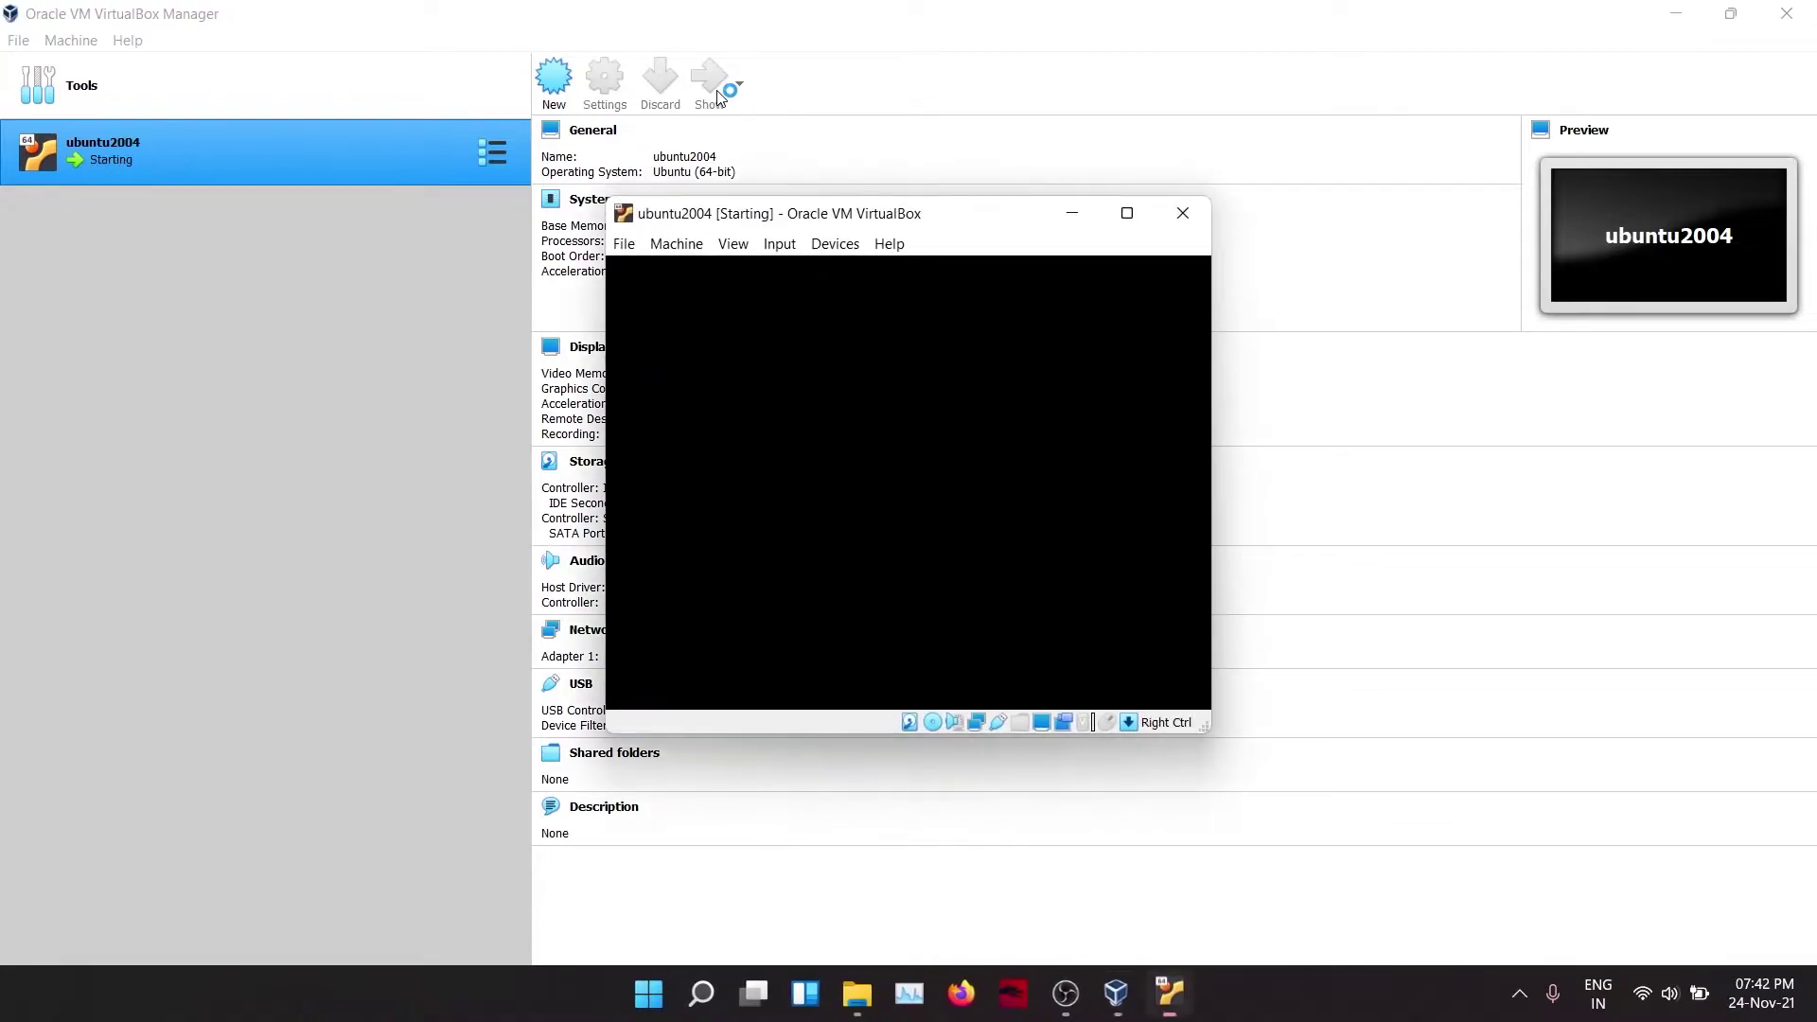
Step: Maximize the VM window and, keeping English, choose Install Ubuntu
click(1130, 211)
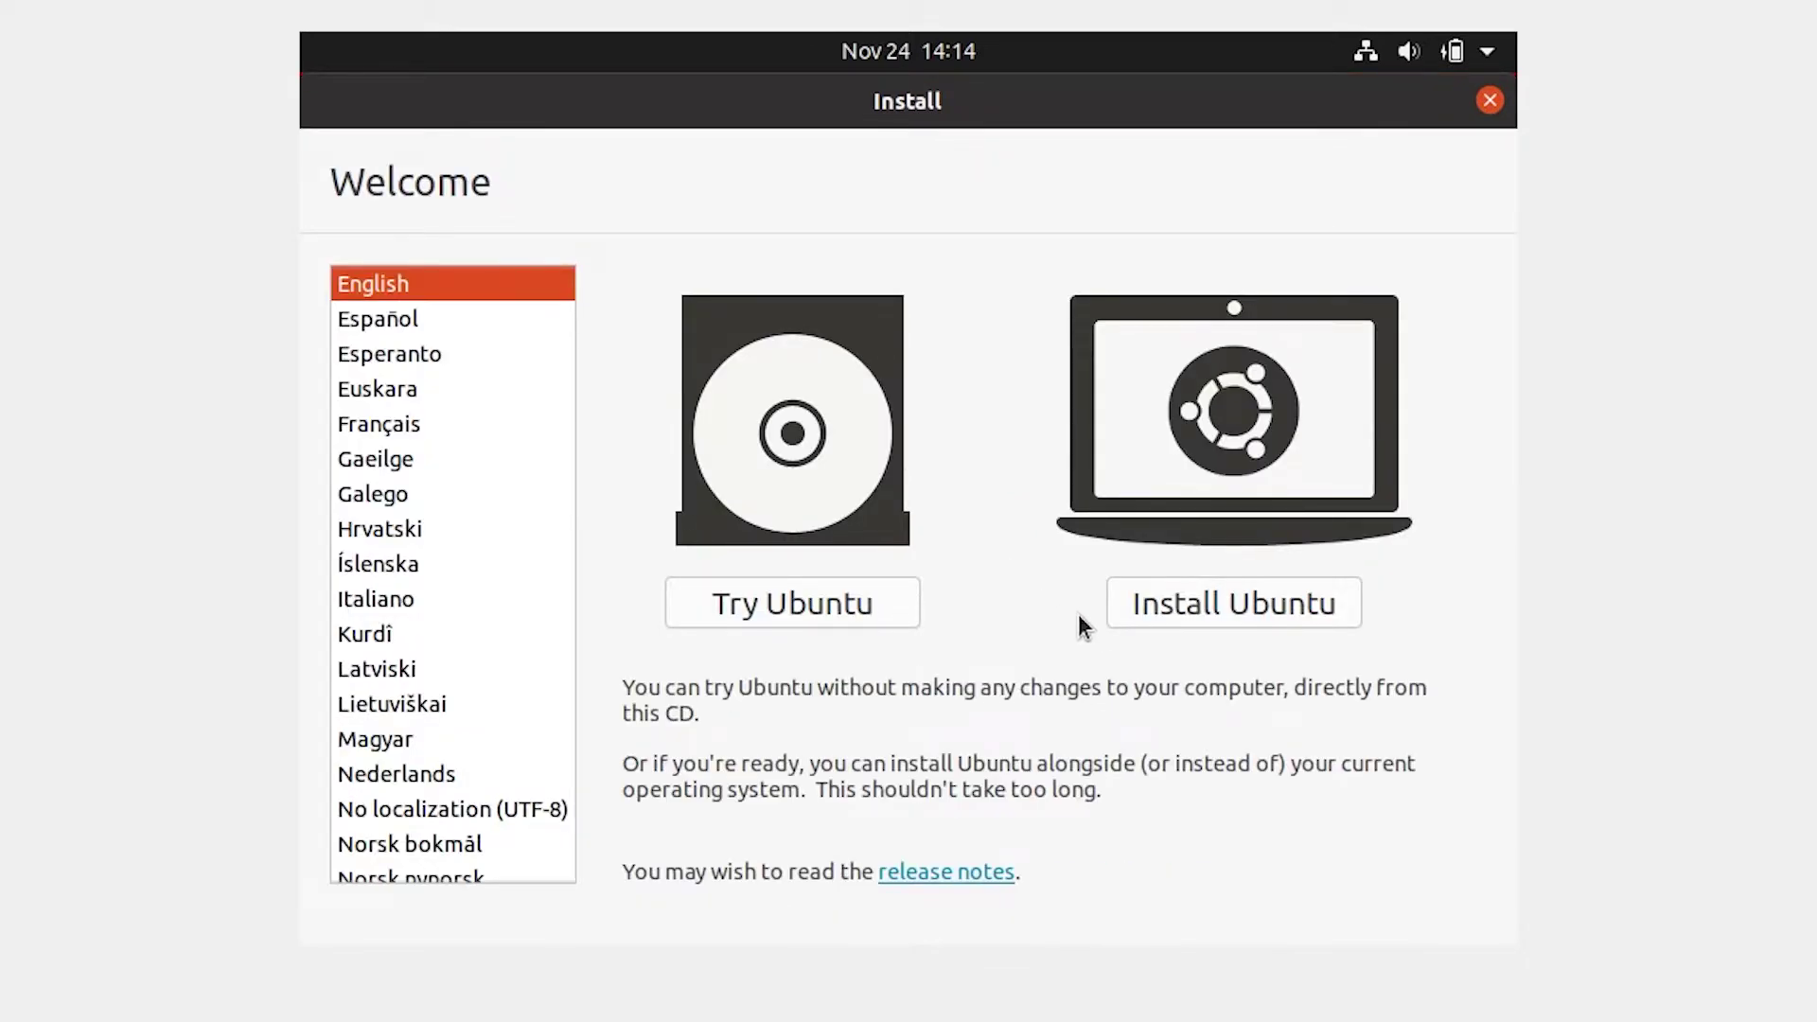
click(1255, 610)
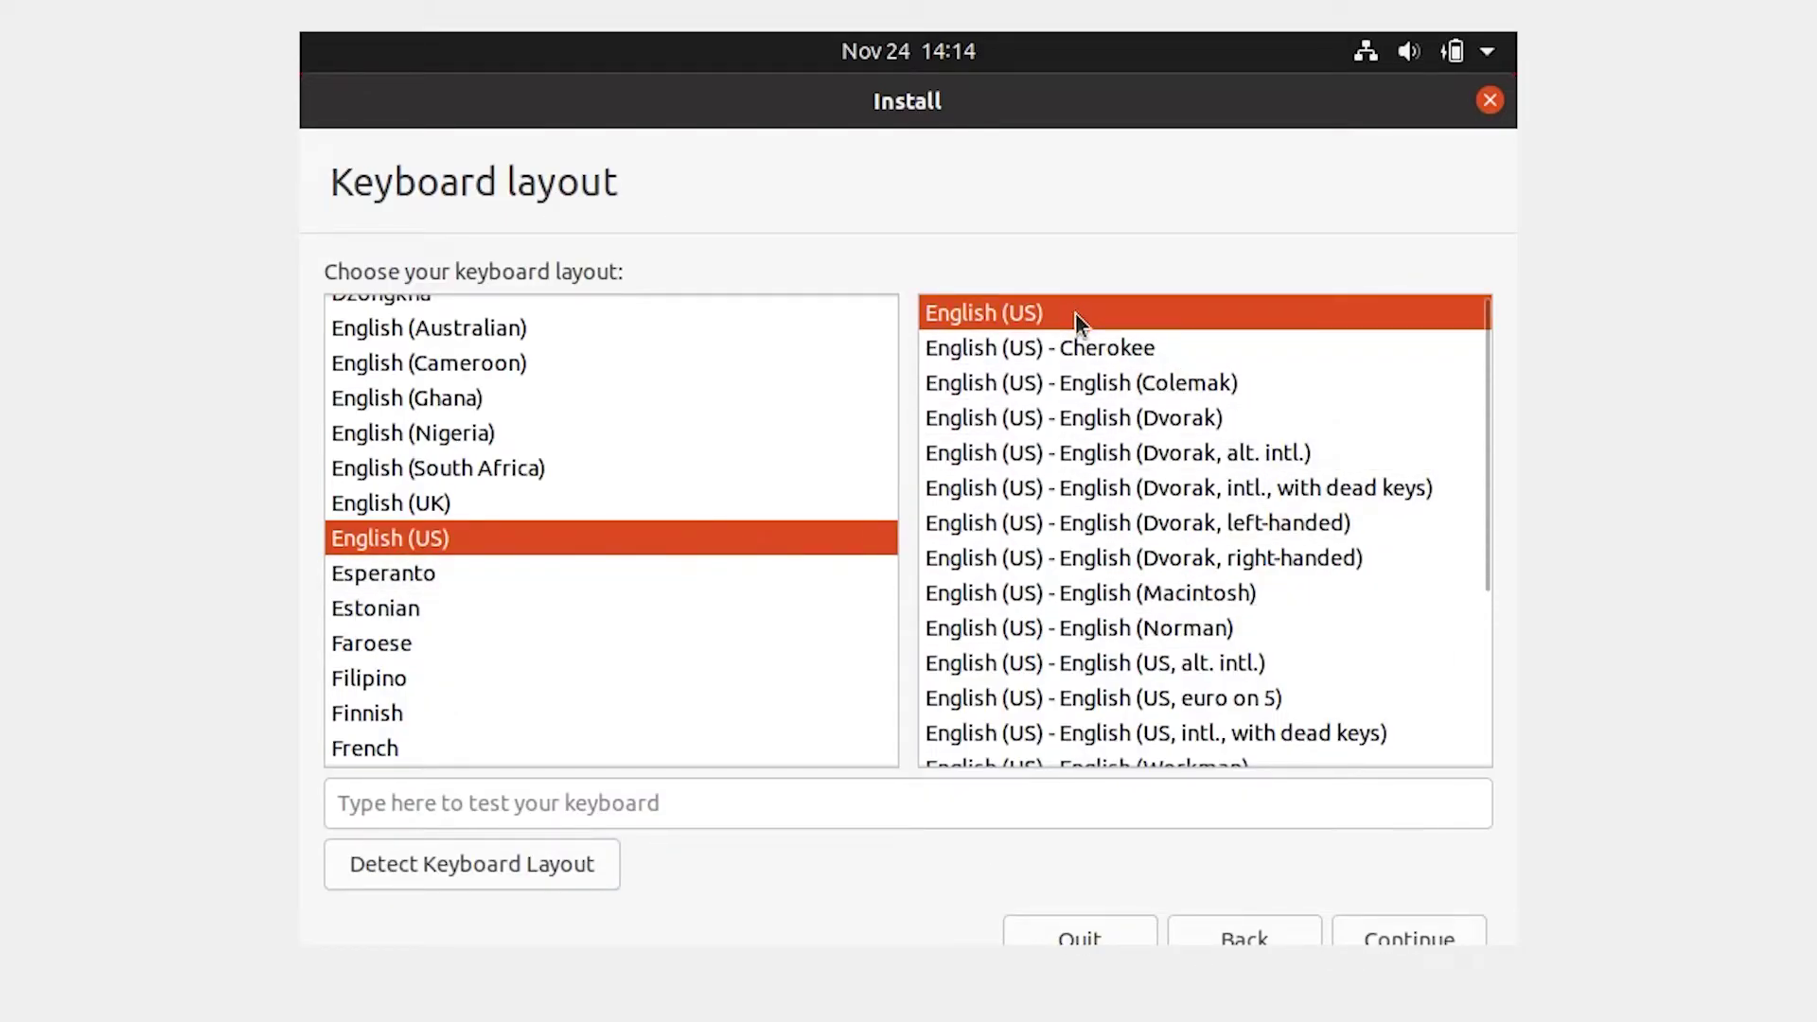
Step: Keep the English (US) keyboard layout and choose normal installation without downloading updates
click(1415, 922)
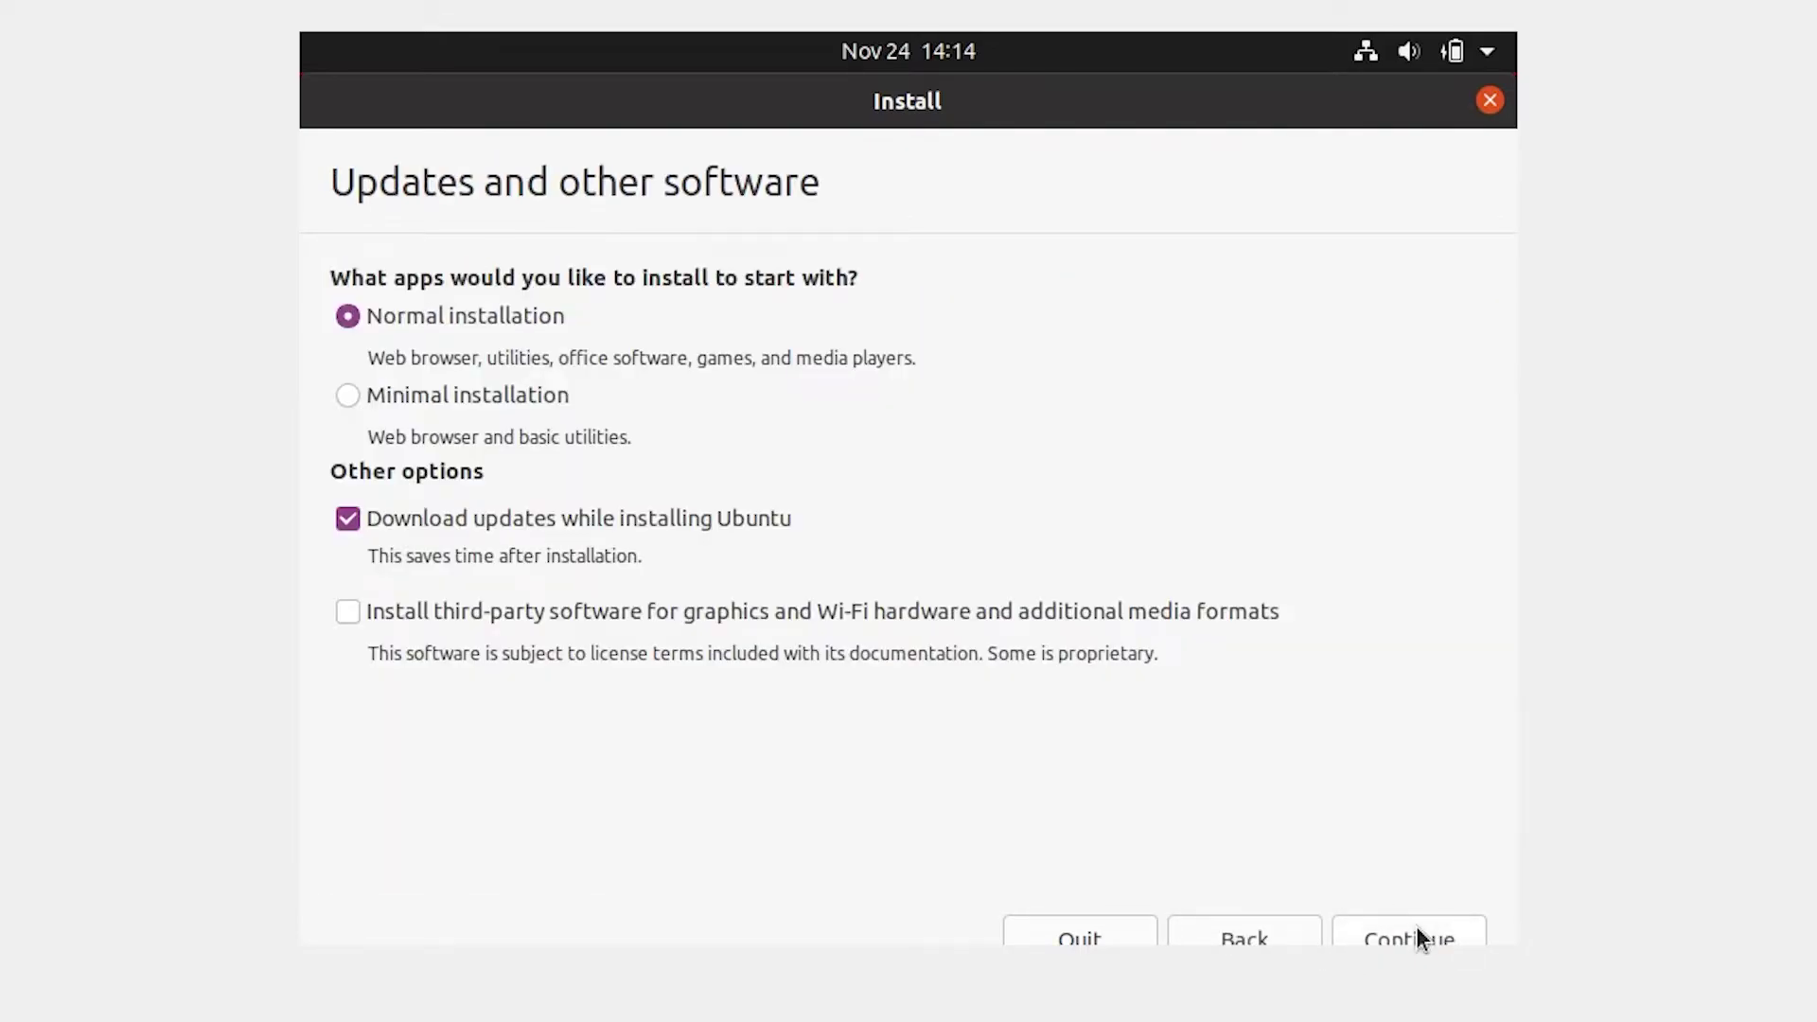
click(350, 520)
click(1417, 937)
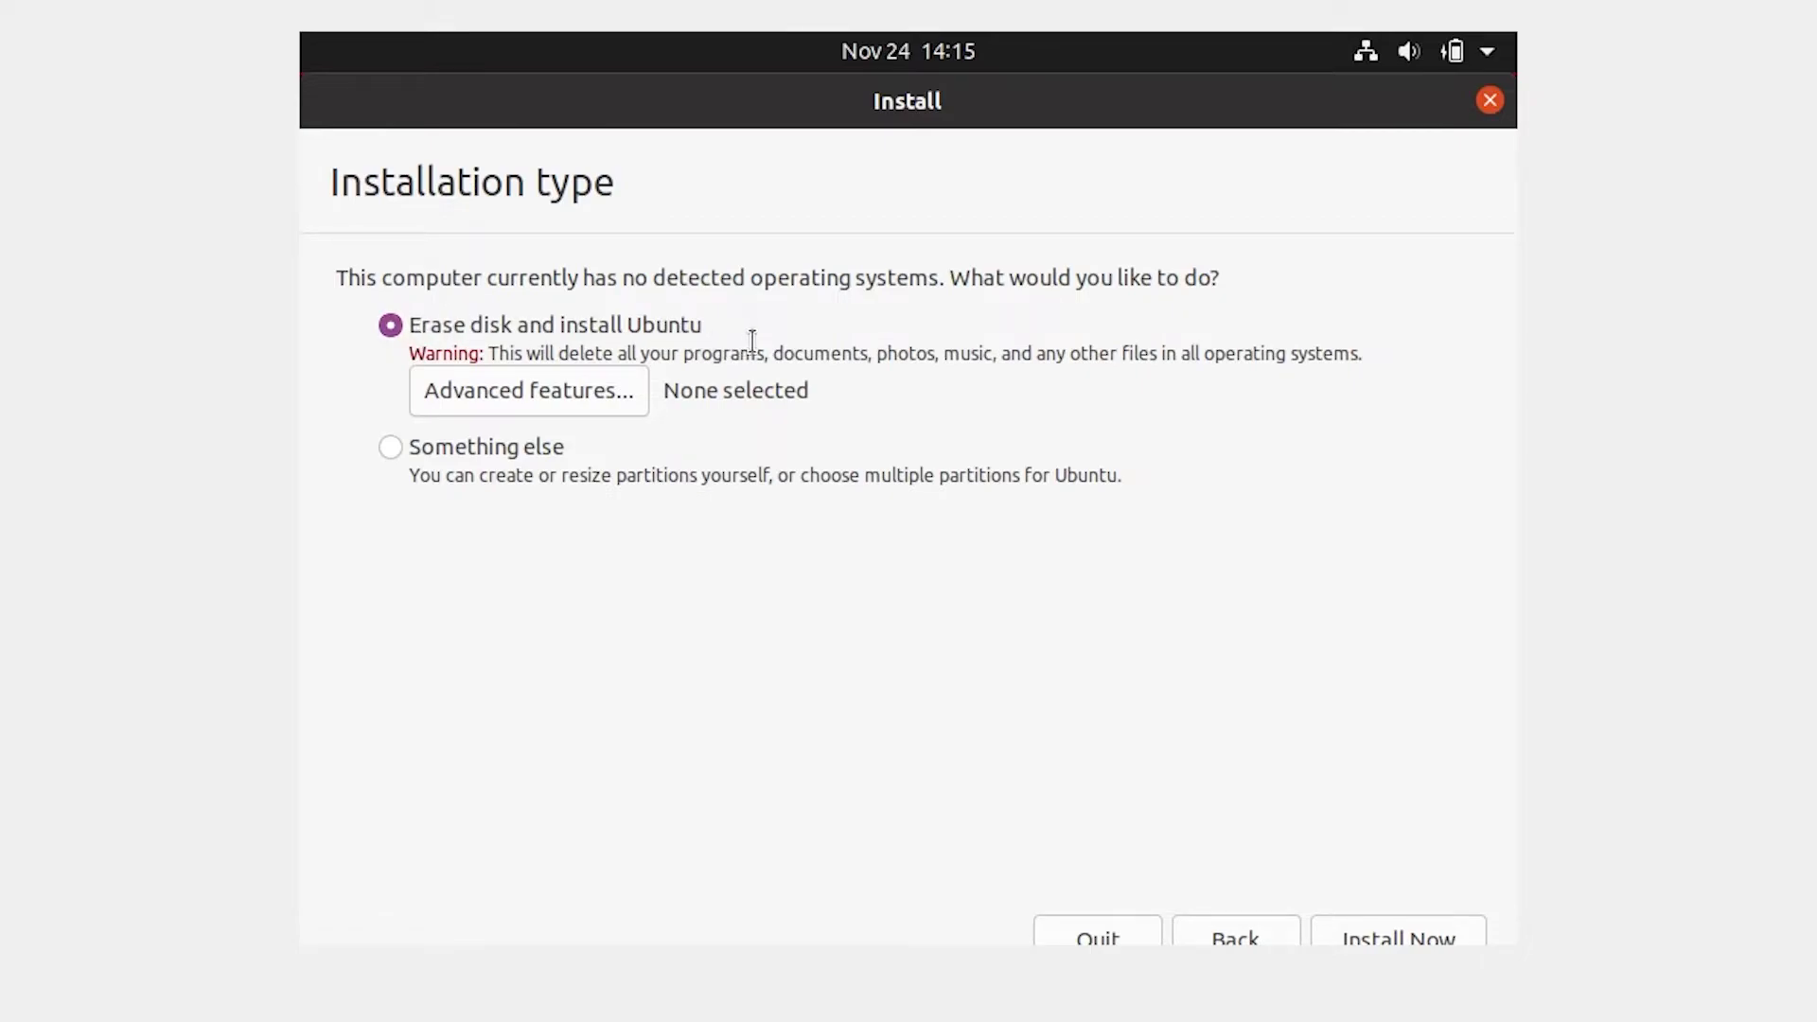
Step: Erase the disk to install Ubuntu, confirm the partition changes, and set the Kolkata time zone
click(1413, 934)
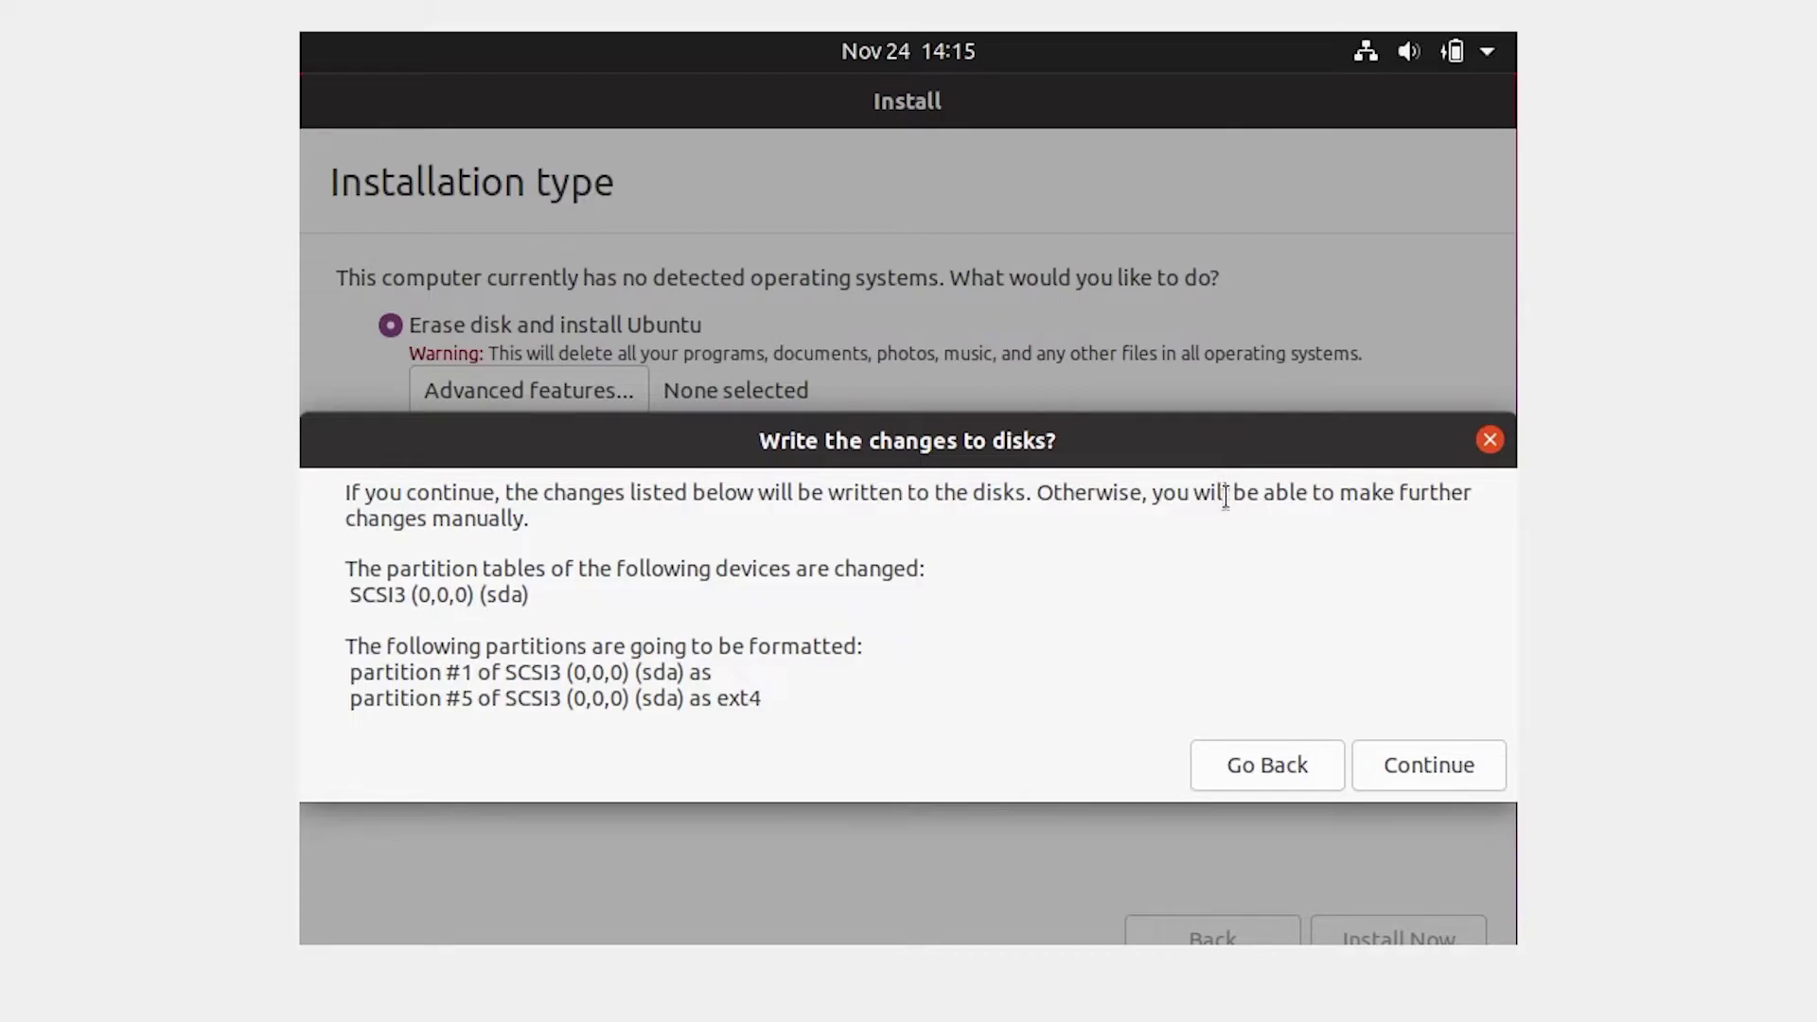
click(1458, 763)
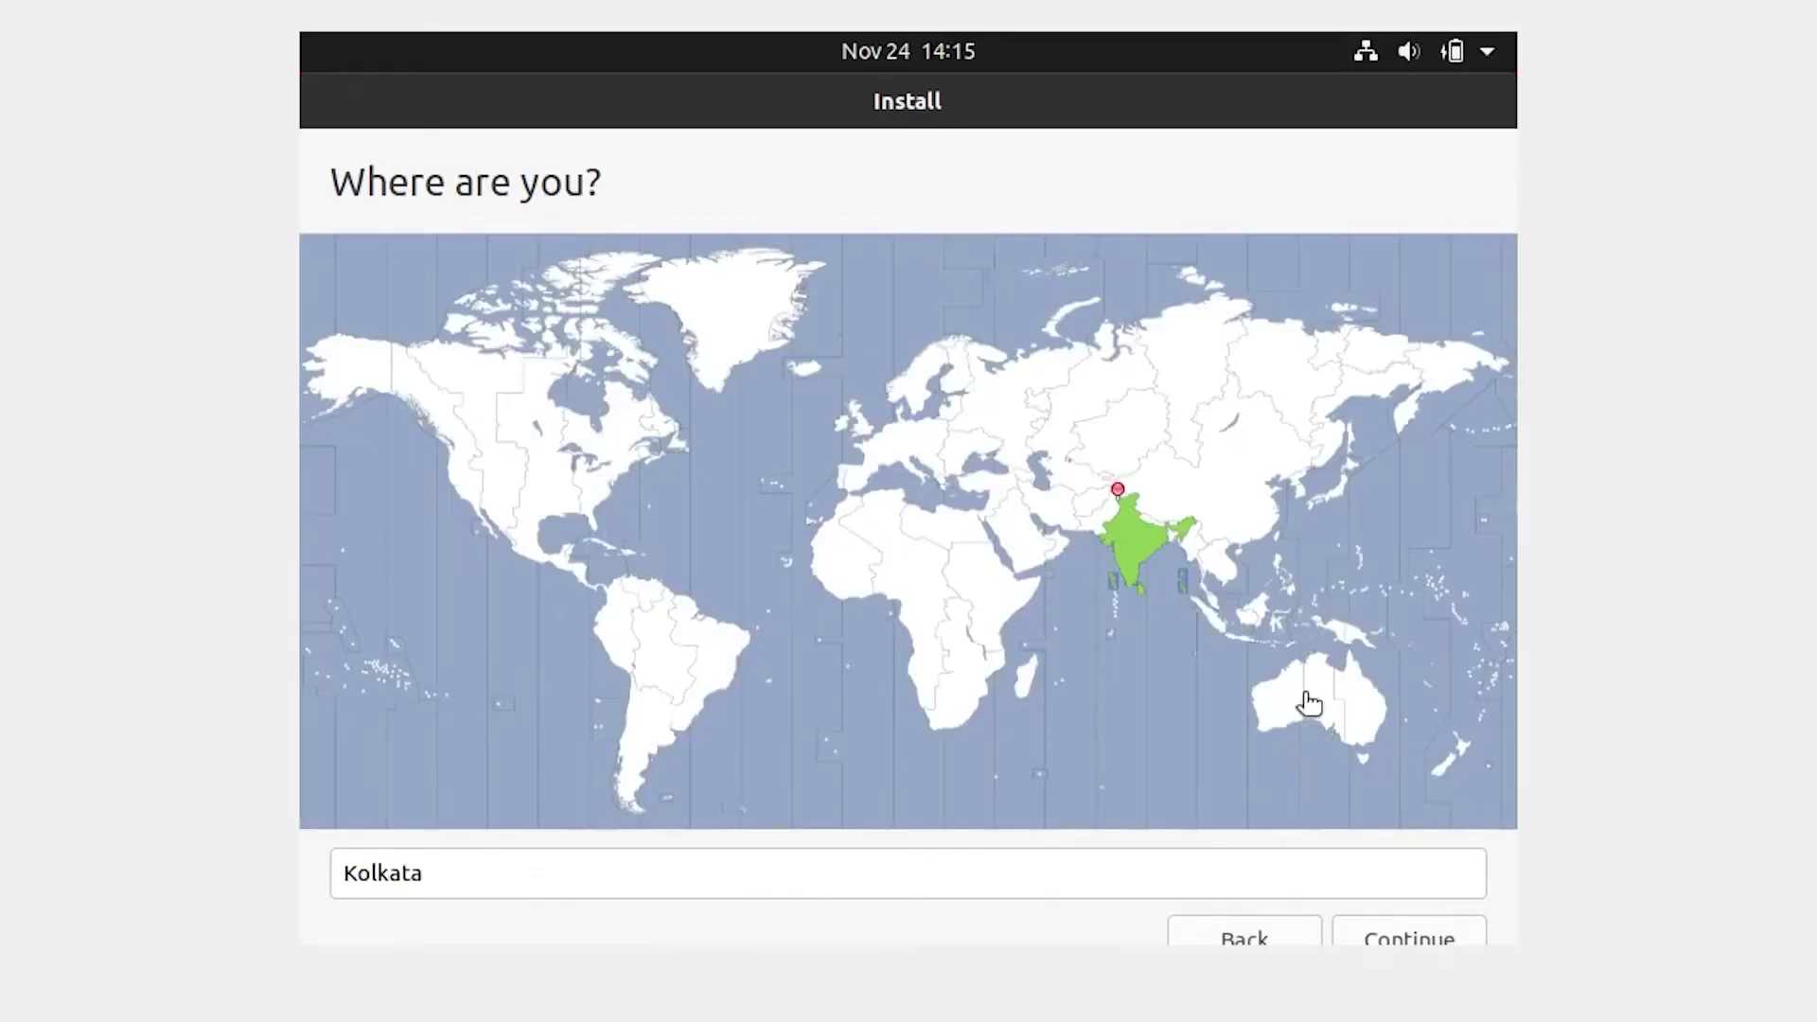
click(1134, 535)
click(1432, 941)
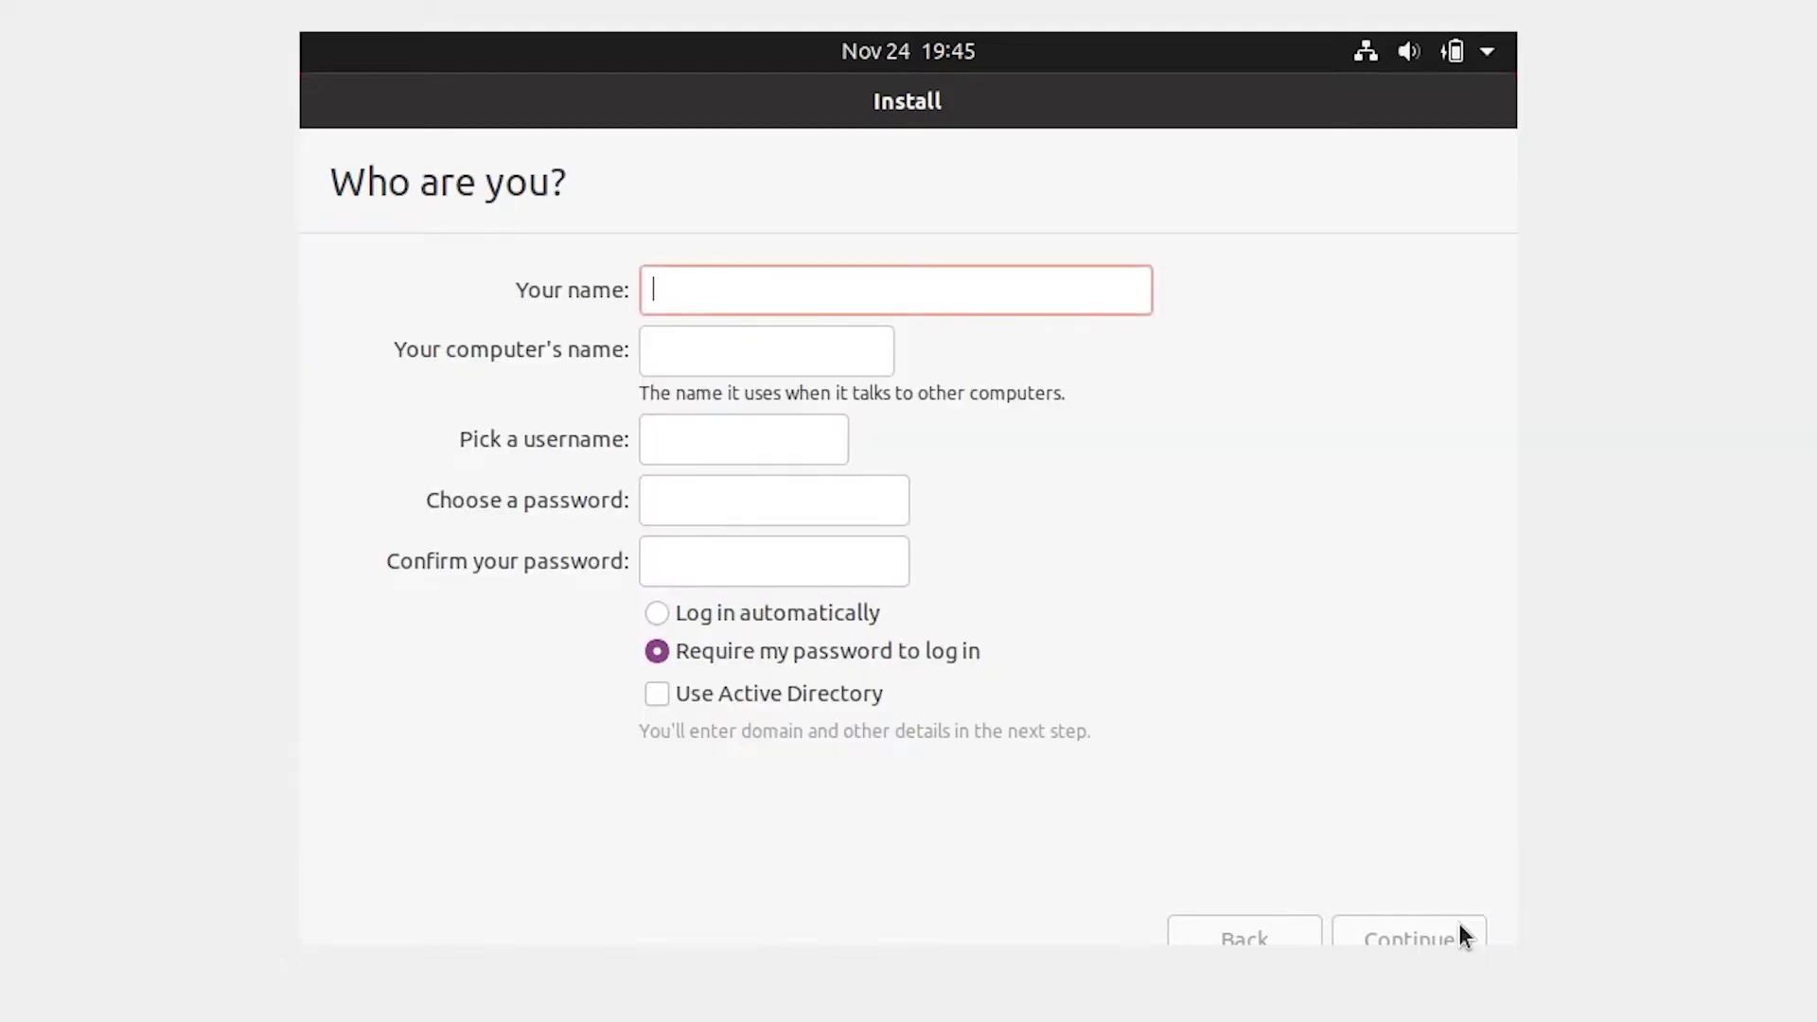
Step: Create the user account with the user's name, computer name vbox and a confirmed password, then install
text(Harsh)
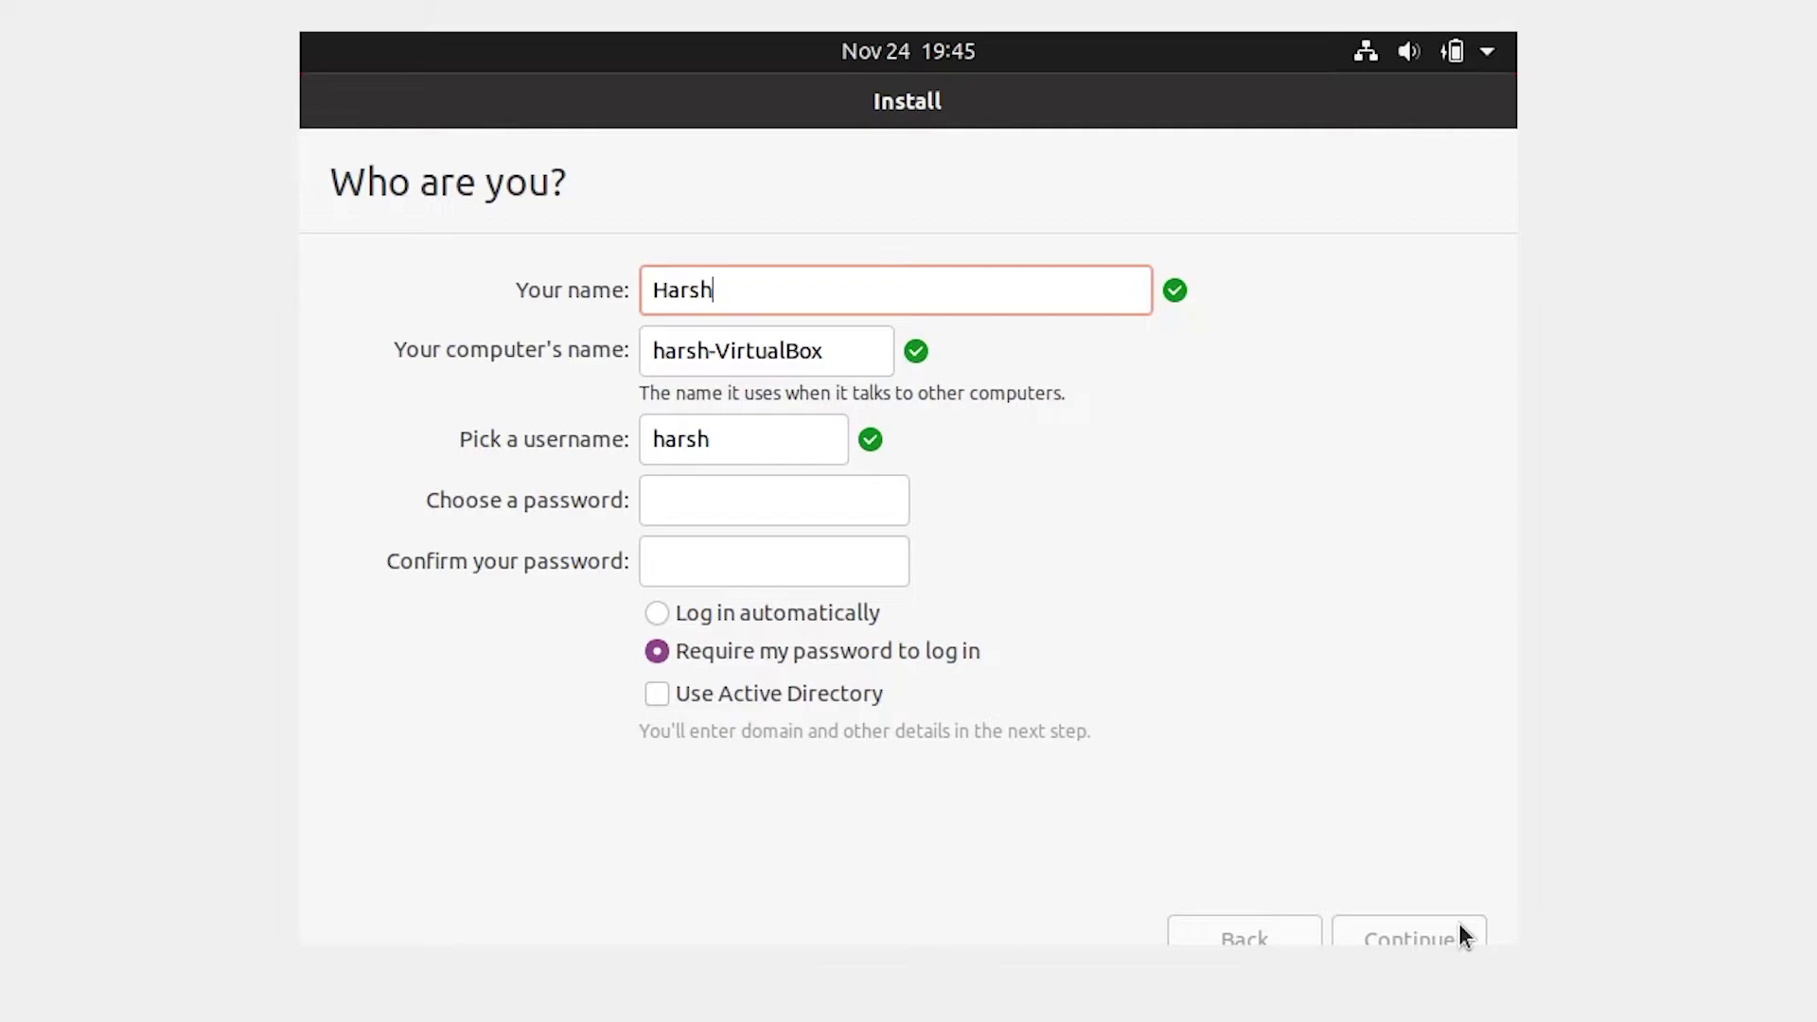
key(Tab)
text(vbox)
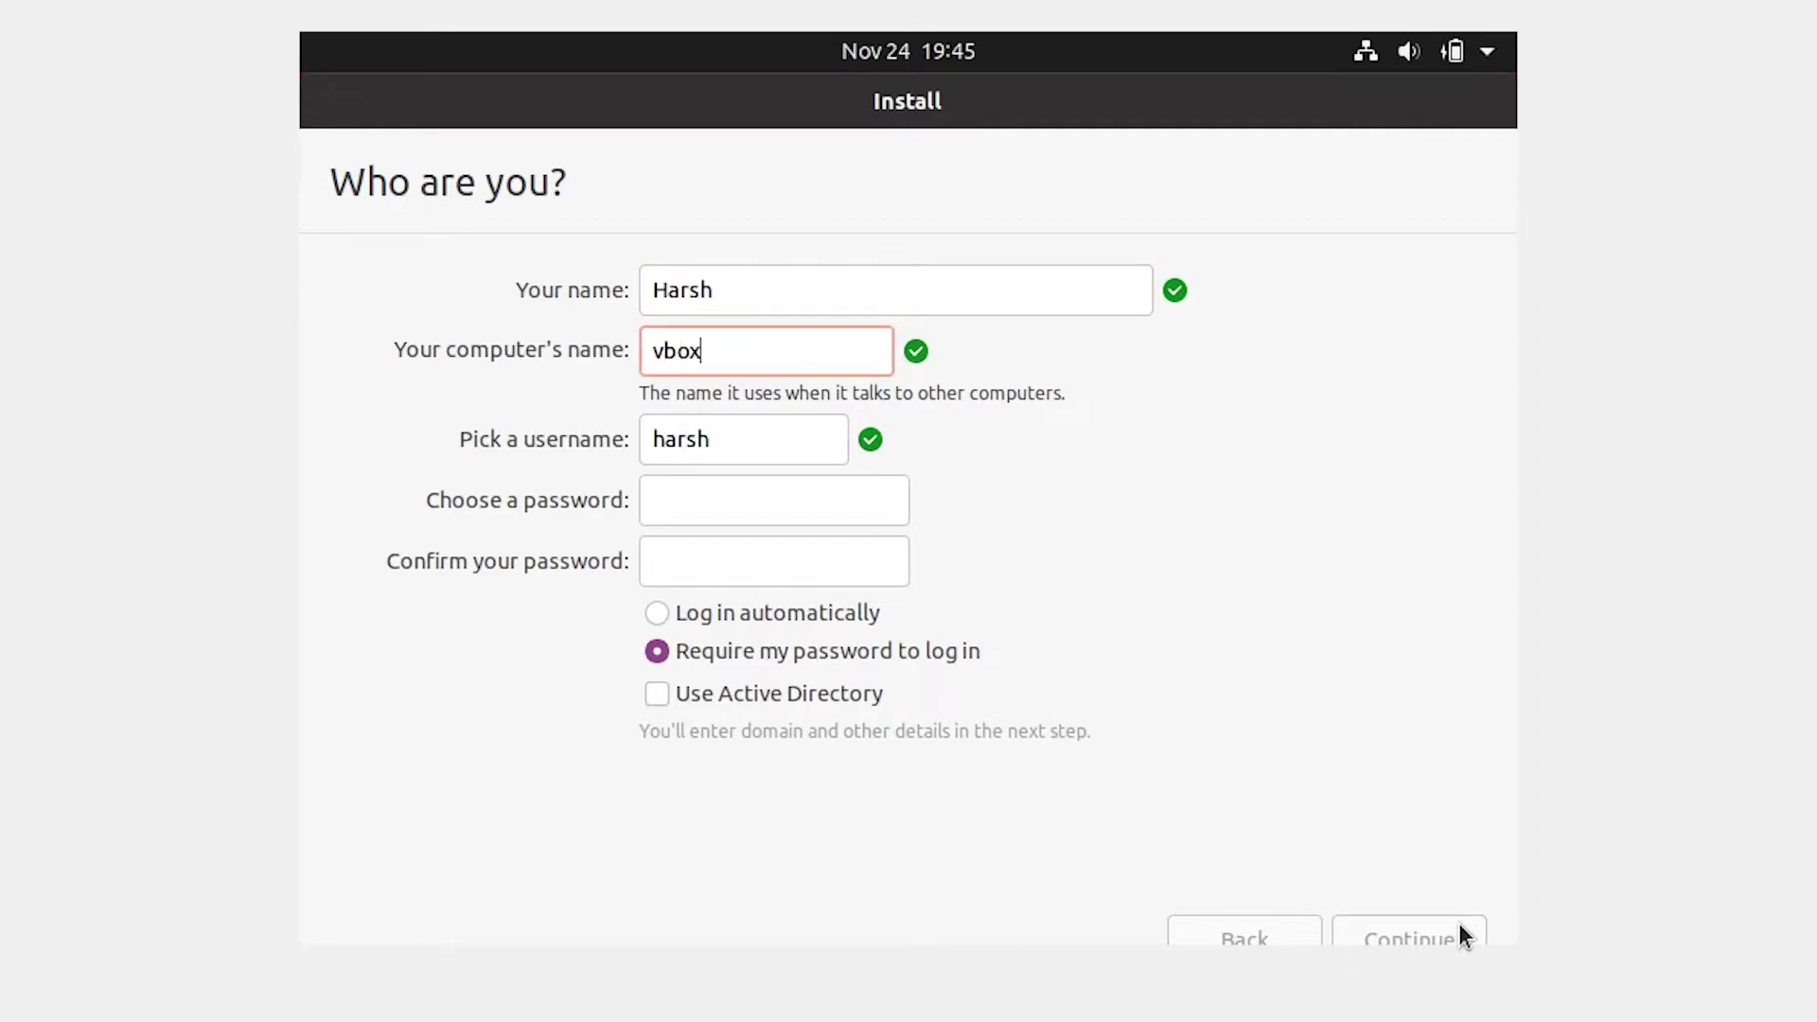
key(Tab)
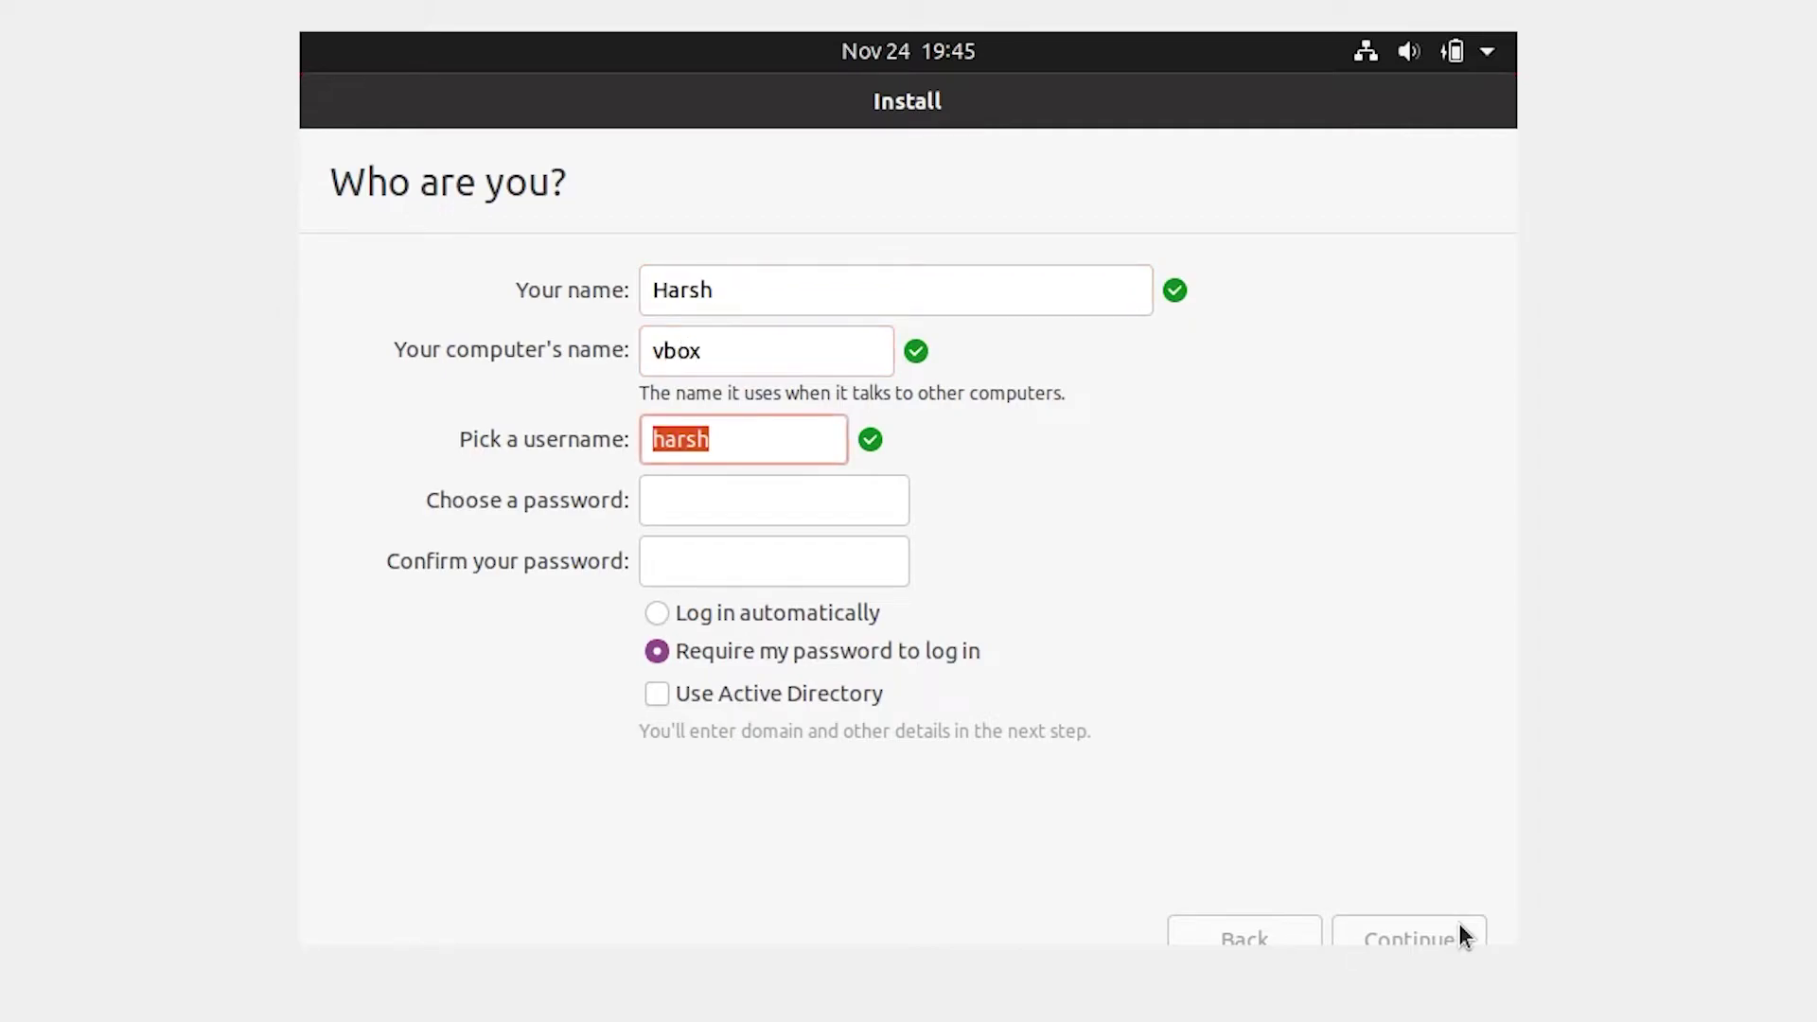
key(Tab)
text(123)
key(Tab)
text(123)
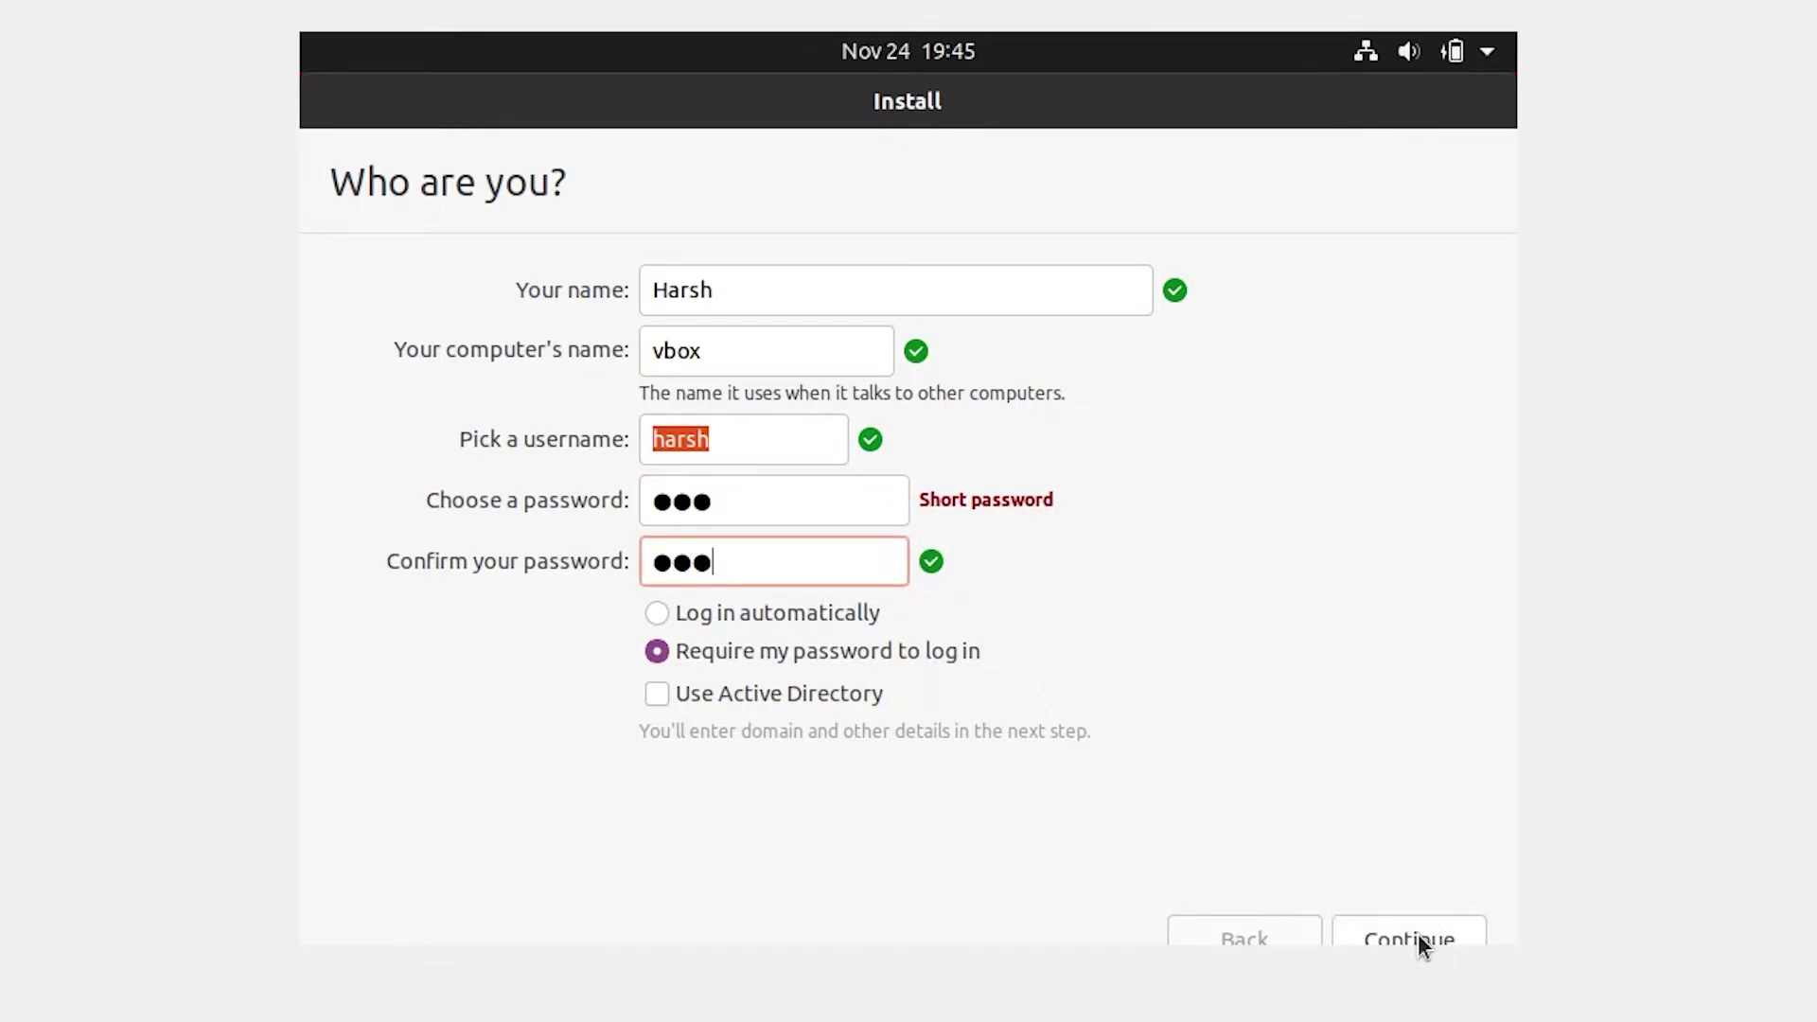
click(1442, 927)
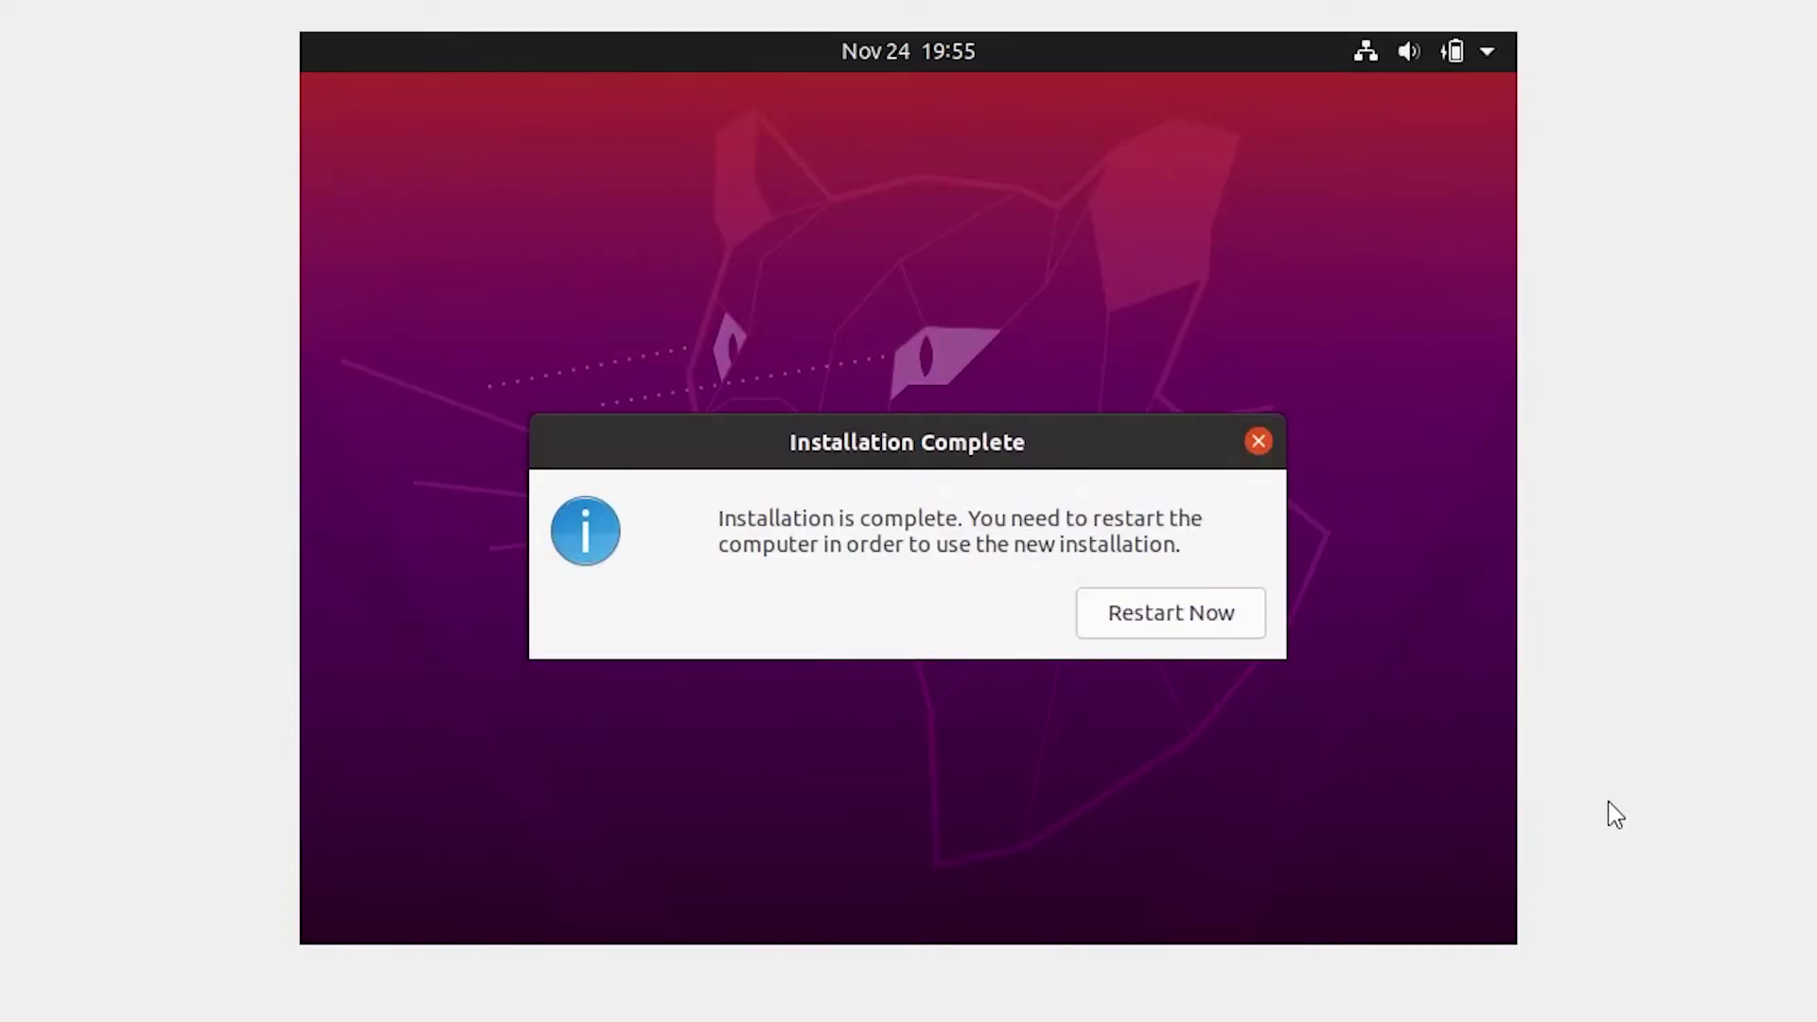
Step: Restart the VM once the installation completes
click(1185, 616)
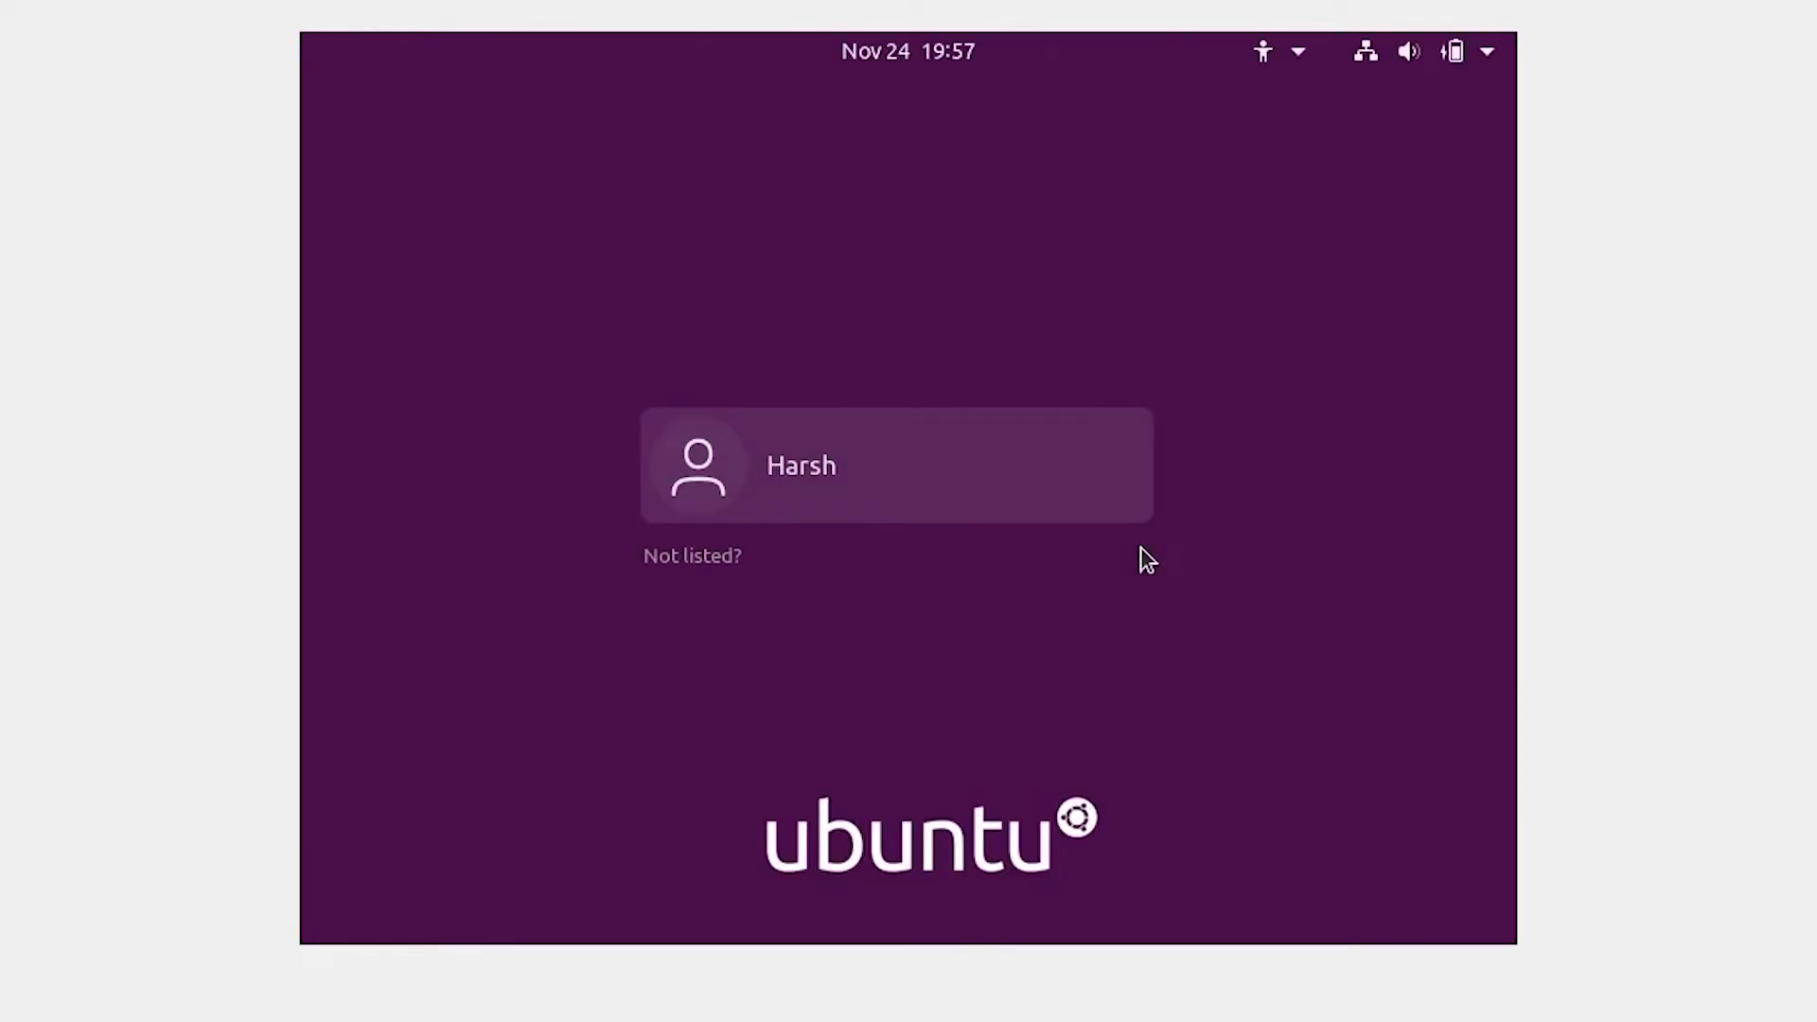
Step: Sign in to the new user account with its password
click(1045, 486)
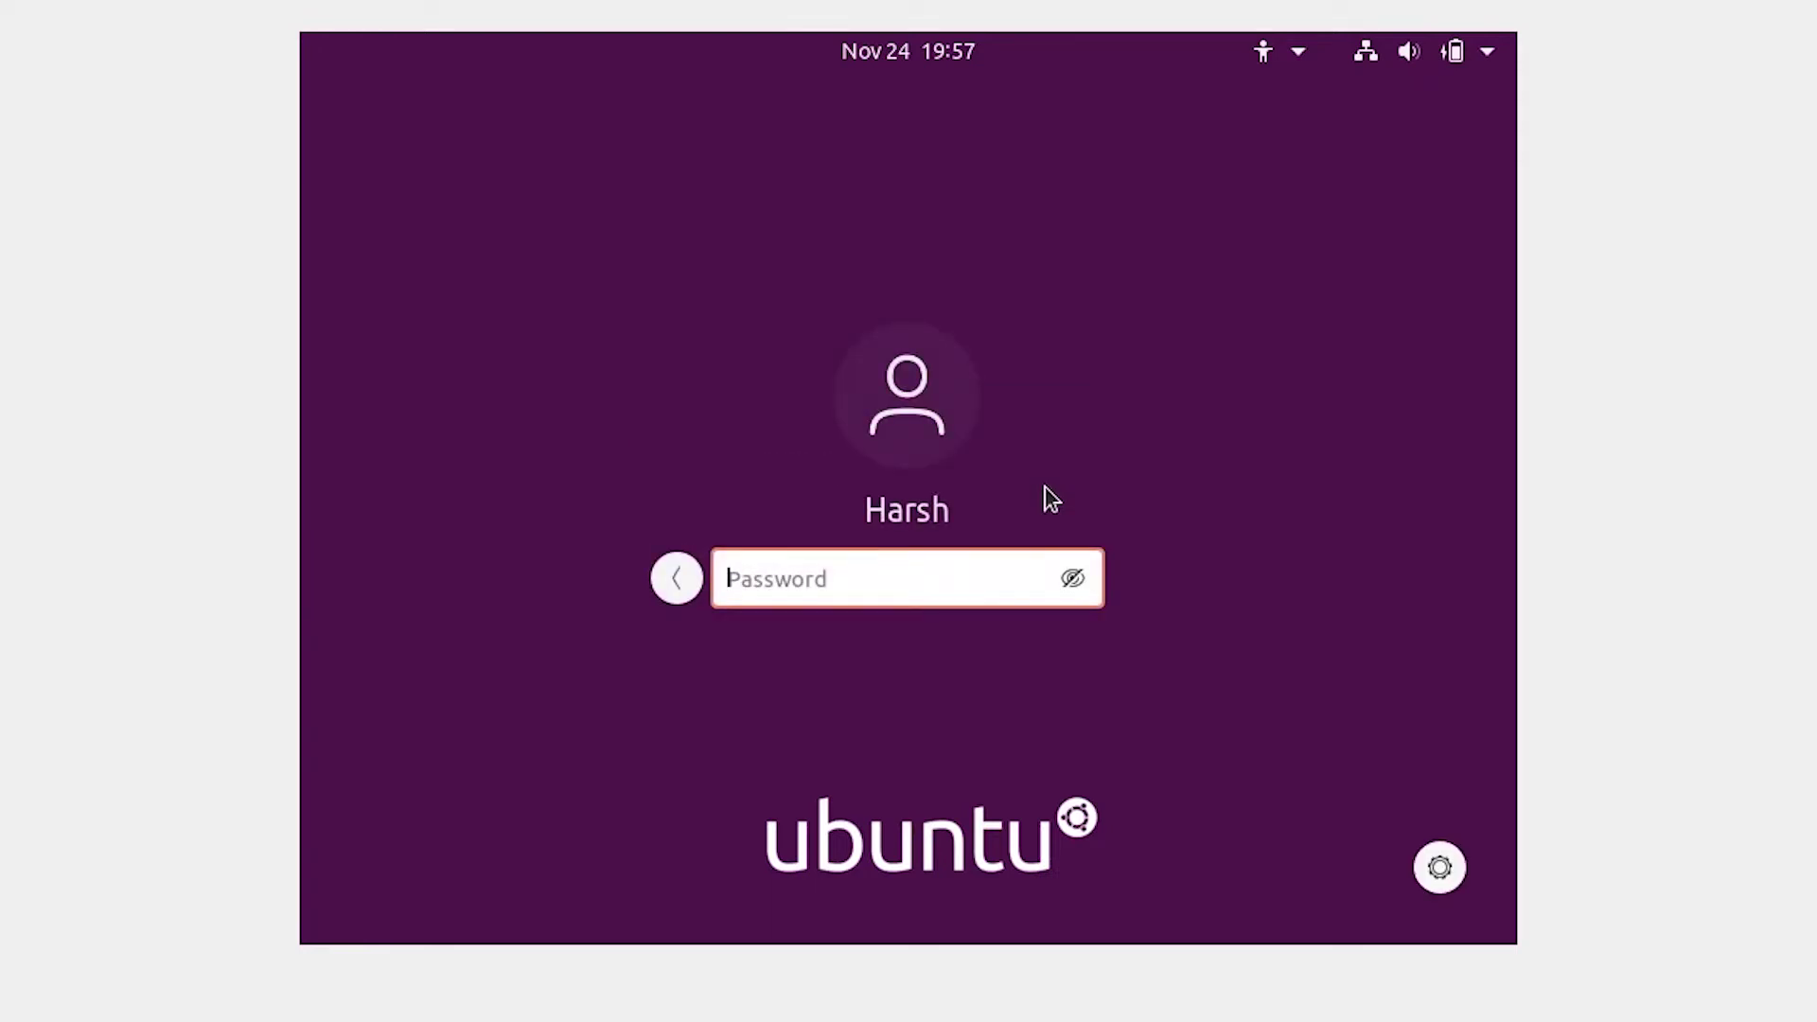
text(***)
key(Return)
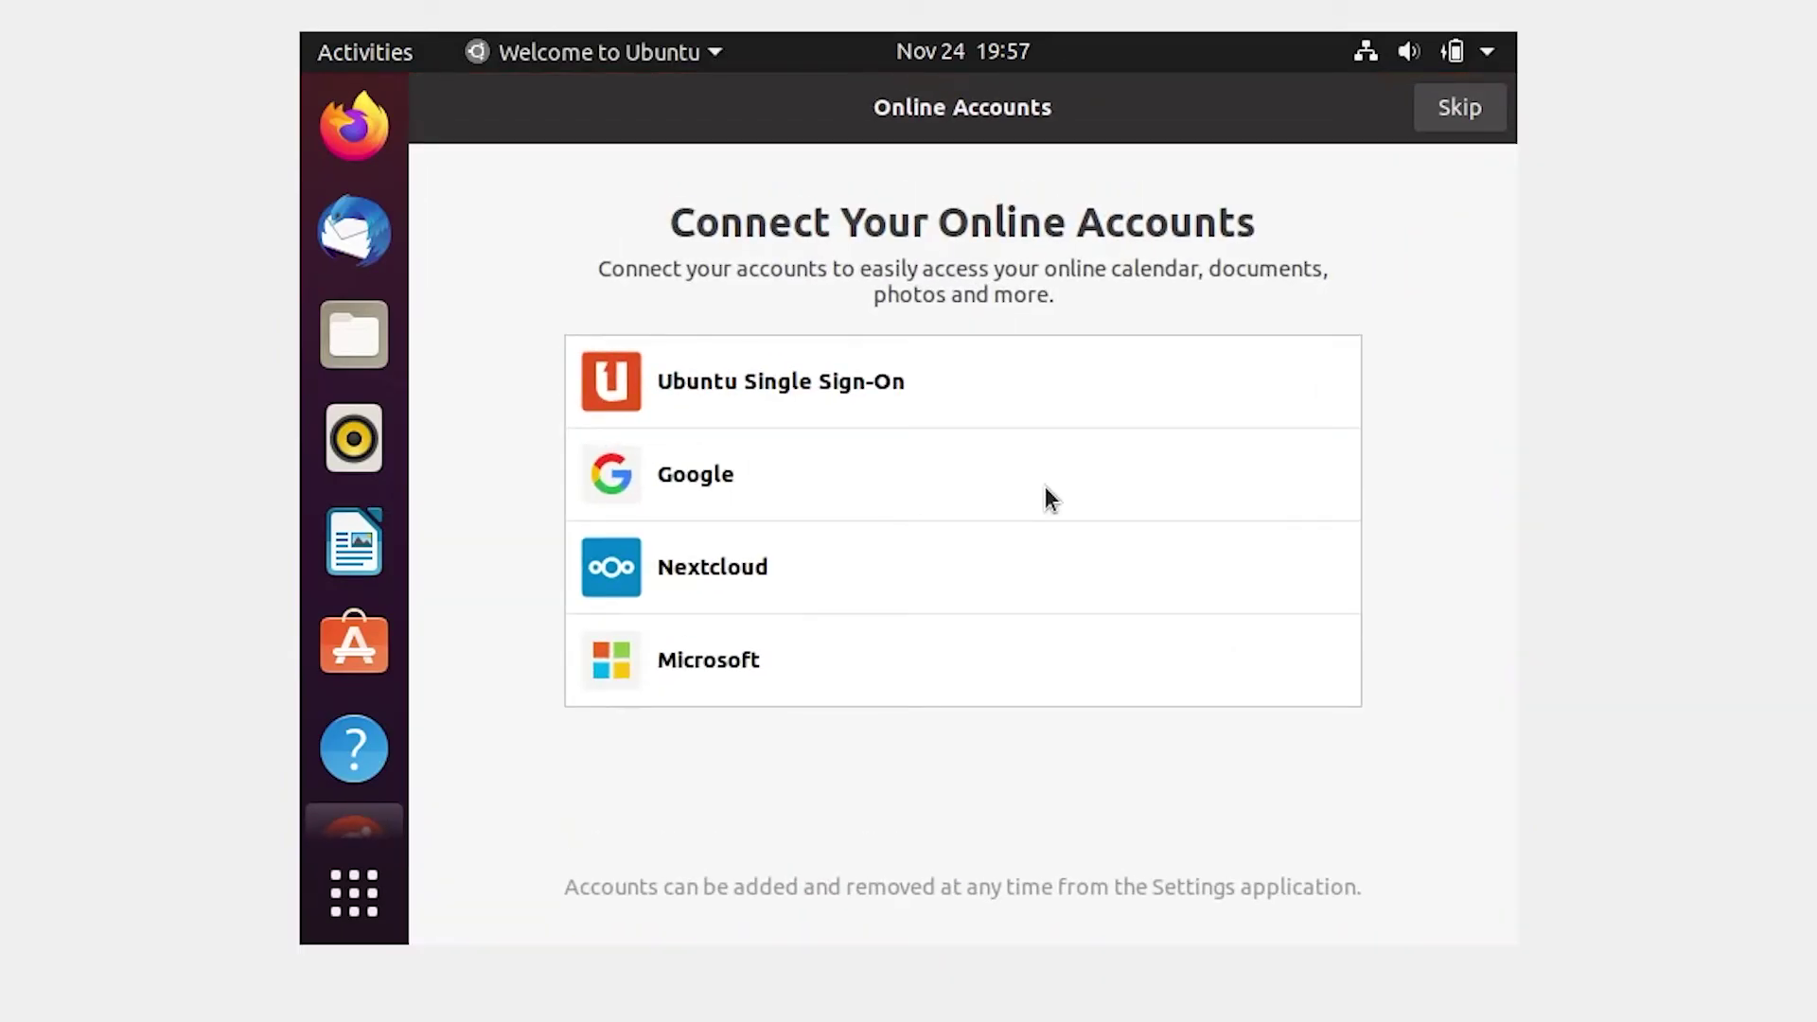
Step: Skip online accounts and Livepatch, decline sending system info, and finish the welcome setup
click(1462, 112)
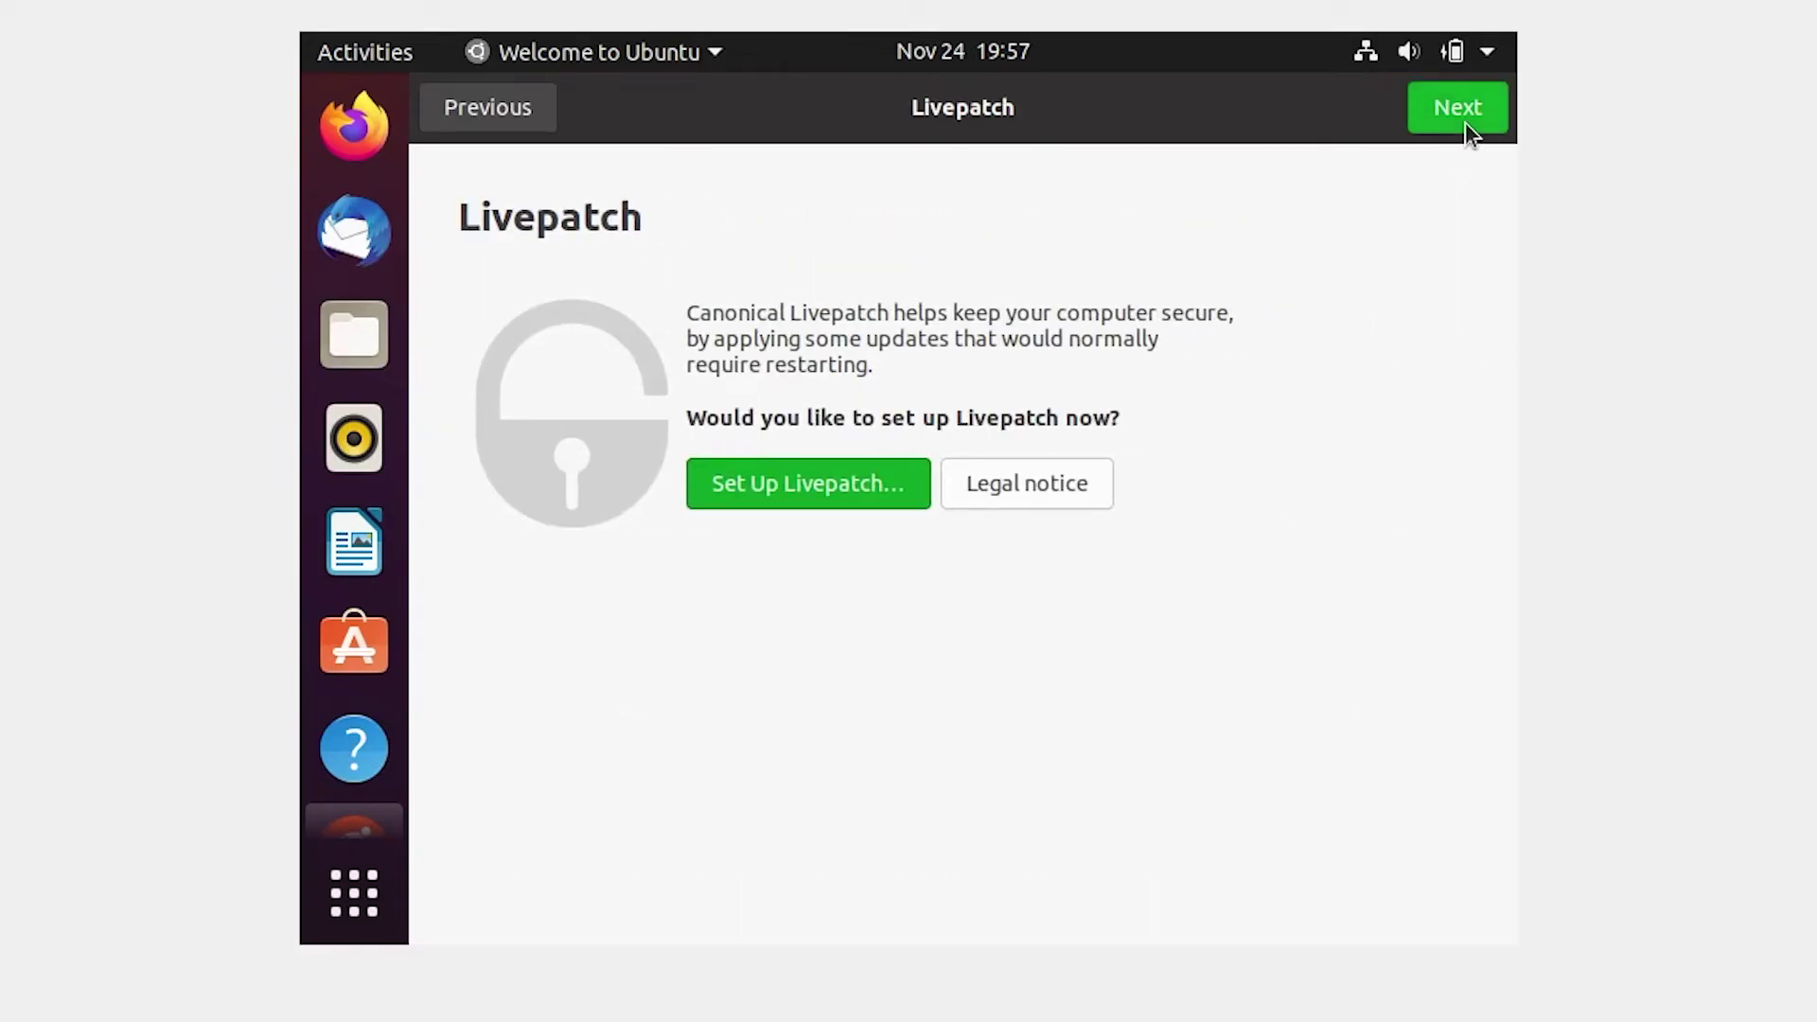
click(1465, 122)
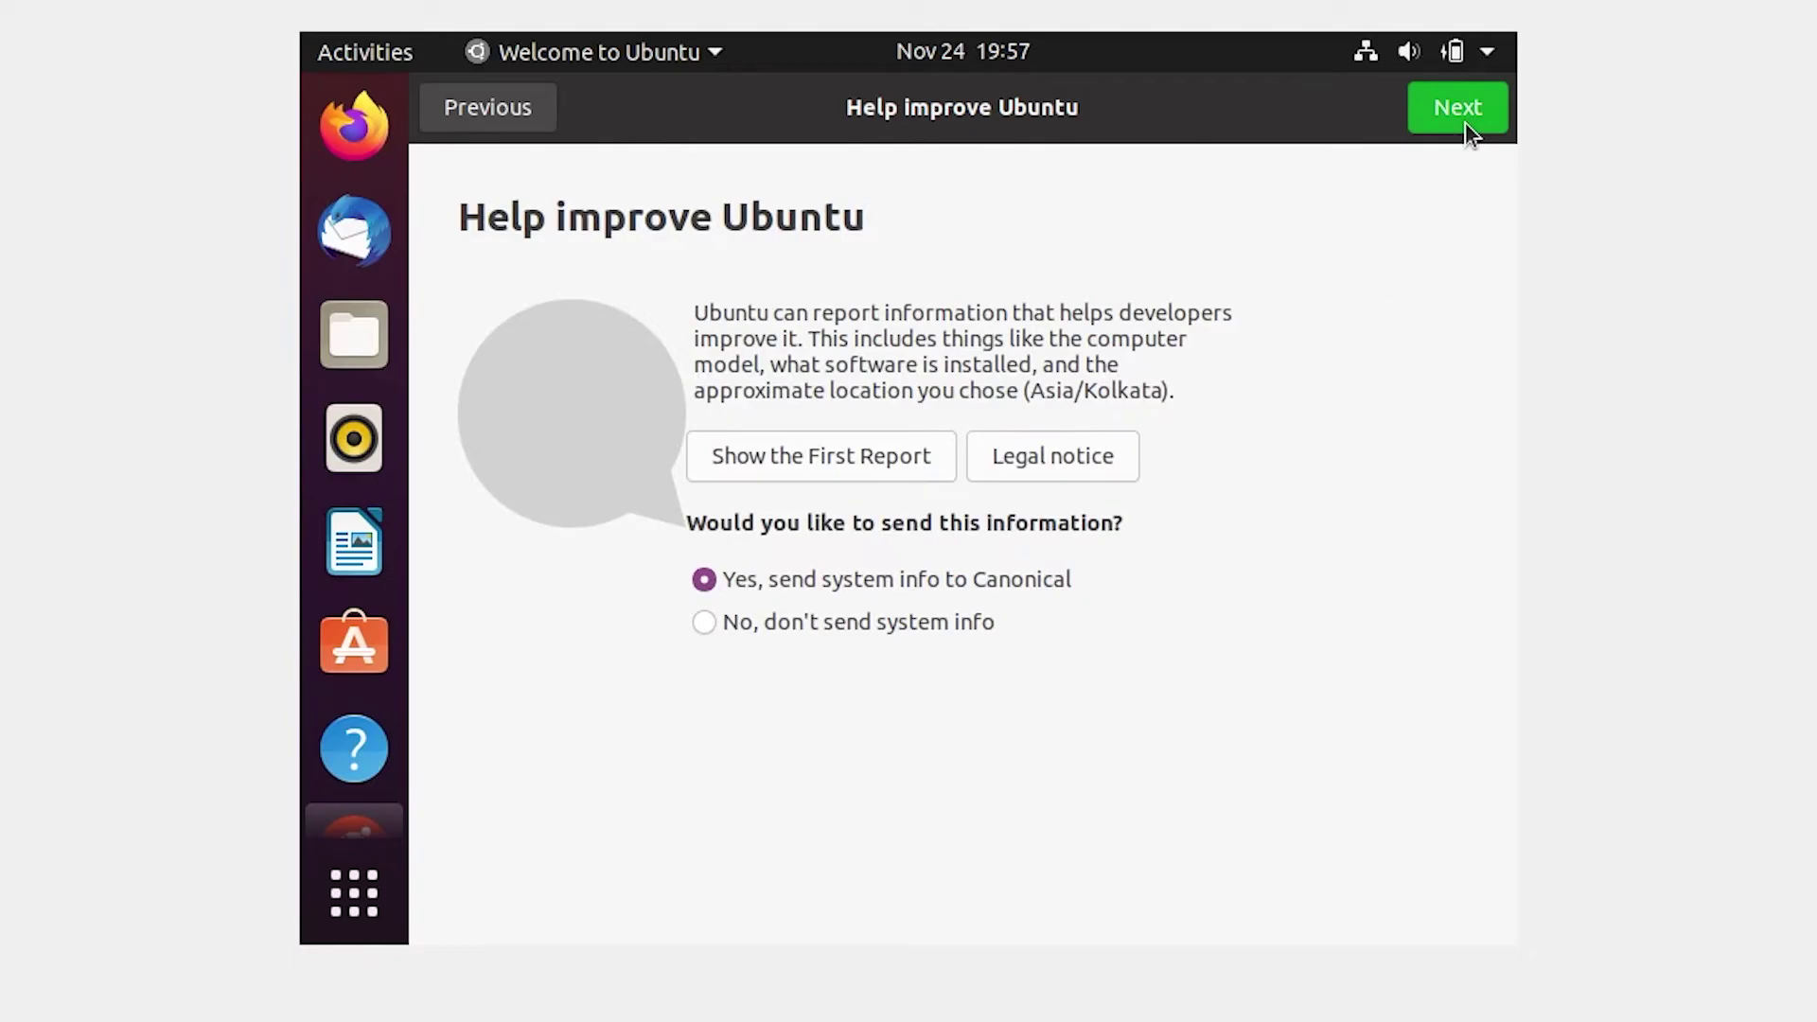
click(871, 632)
click(1467, 100)
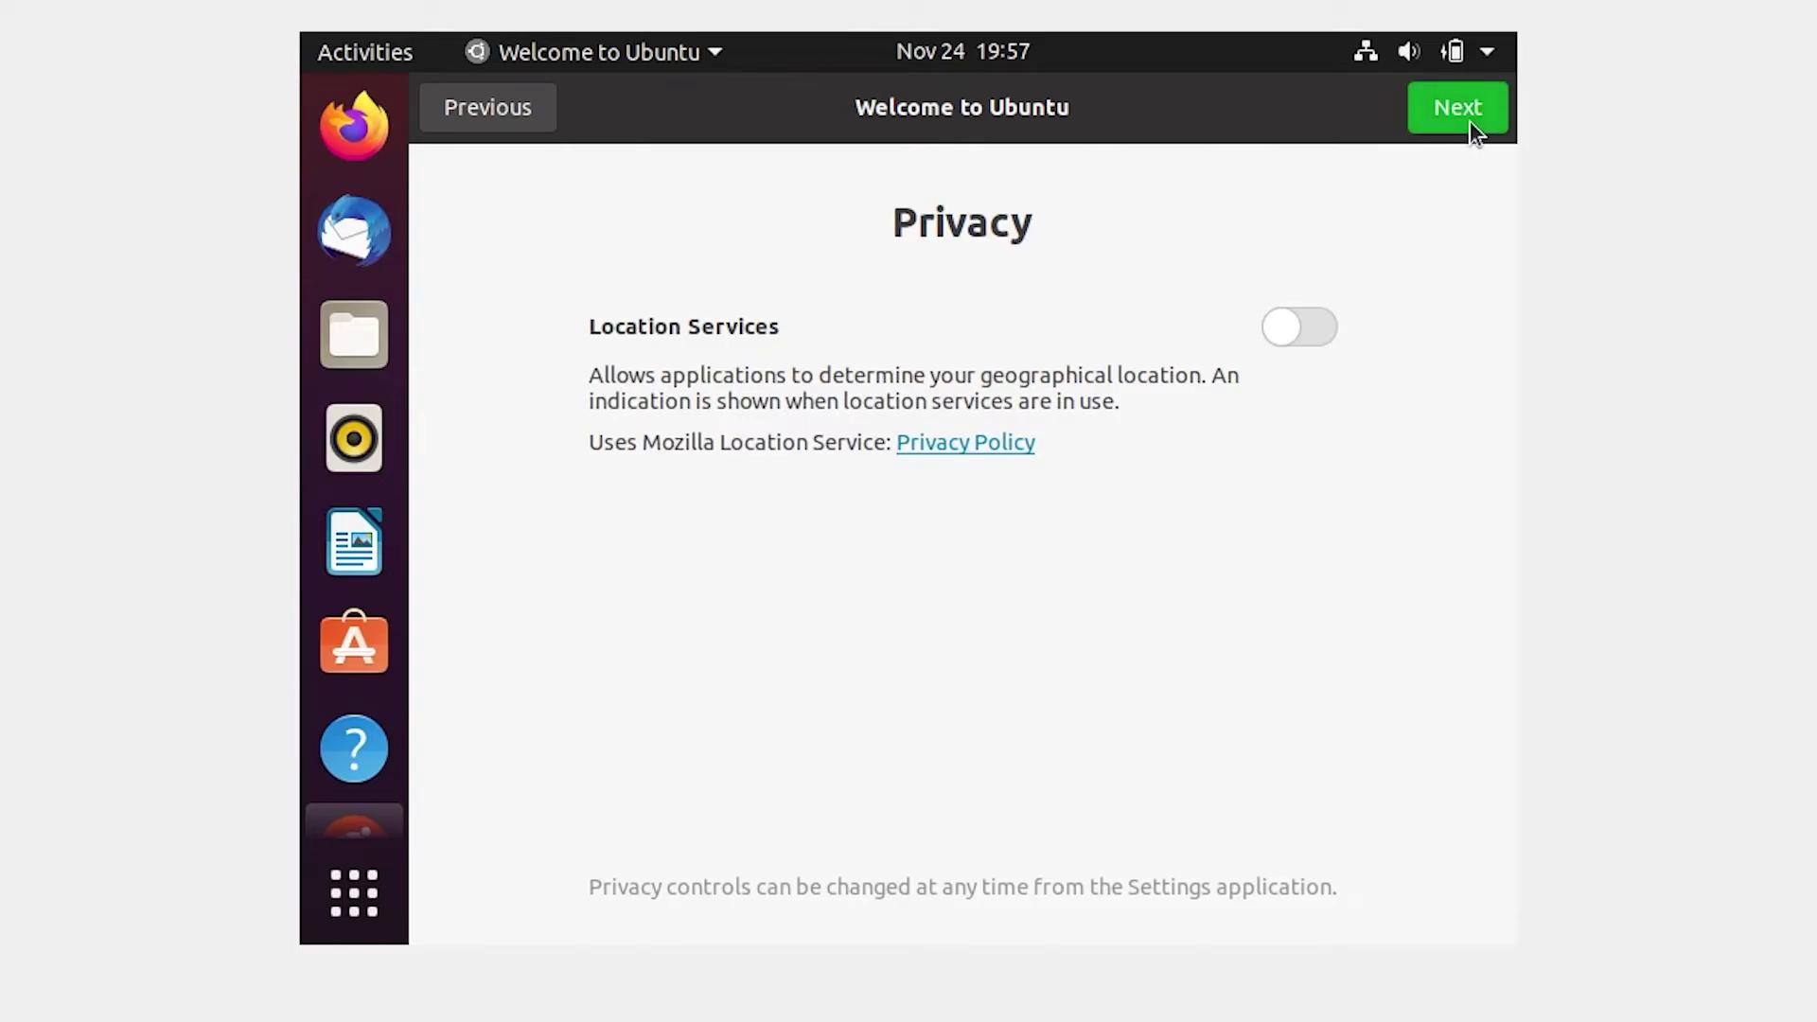
click(1468, 122)
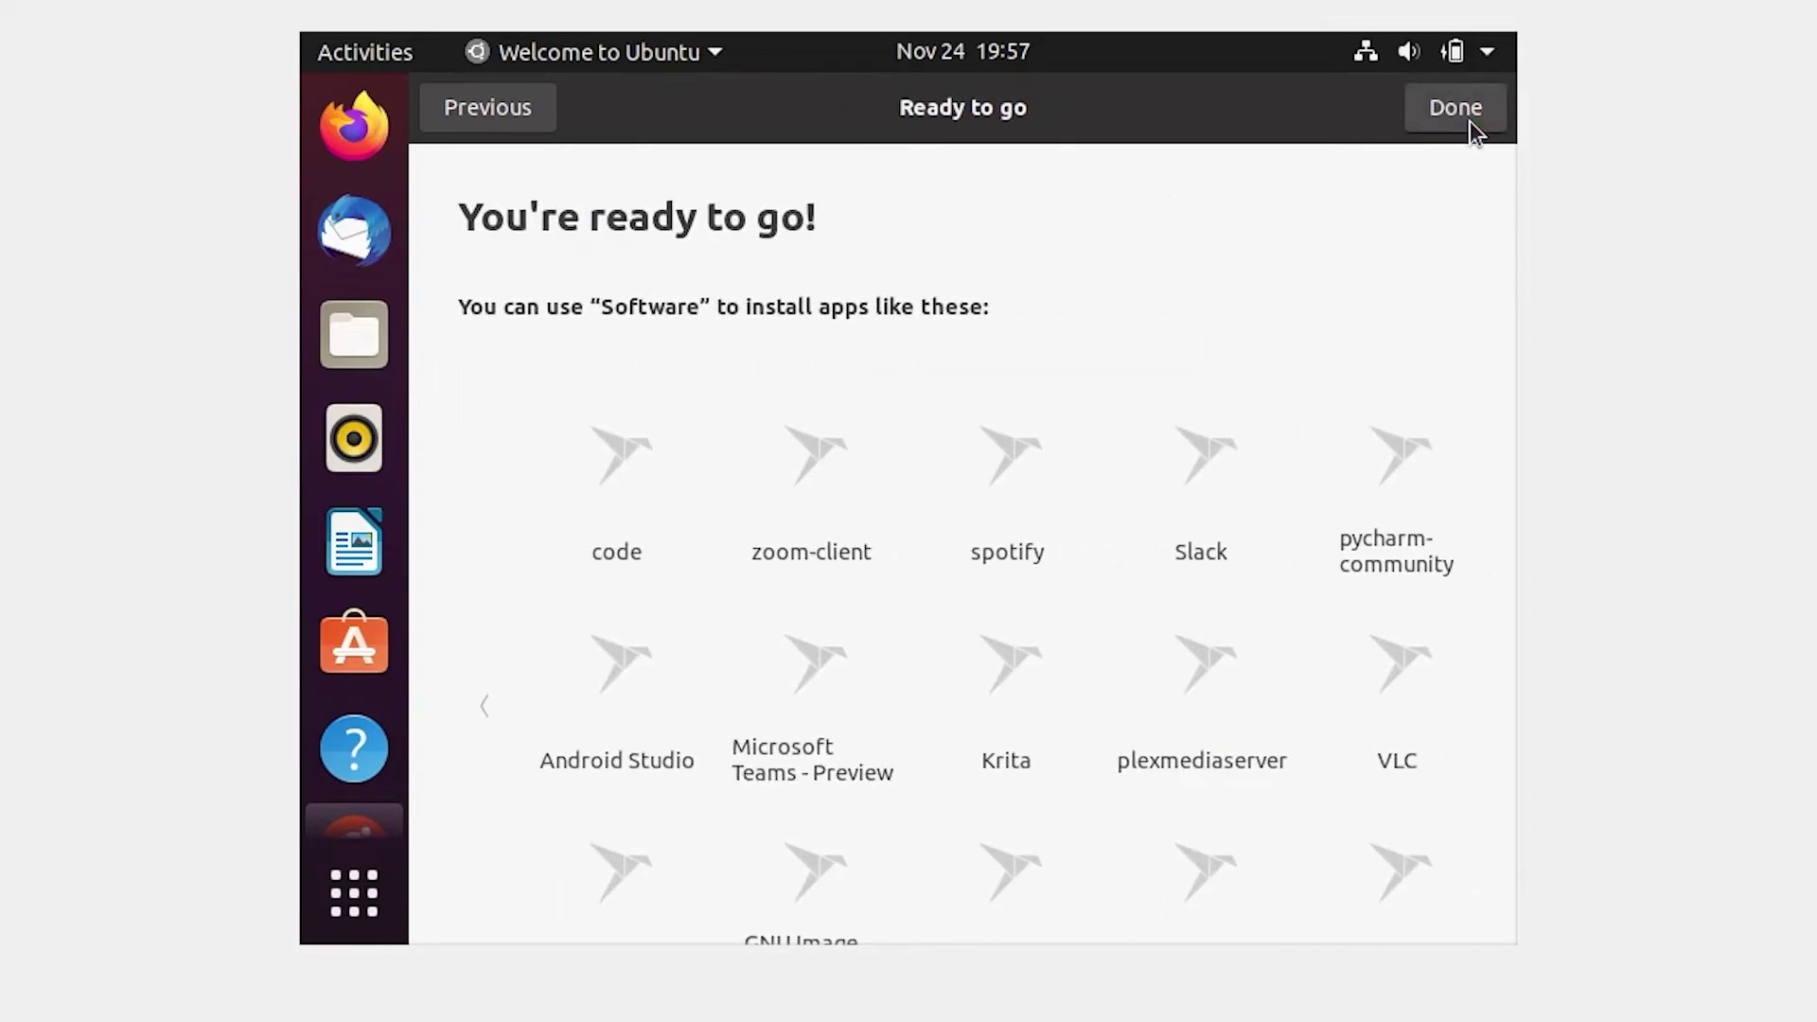
click(1468, 122)
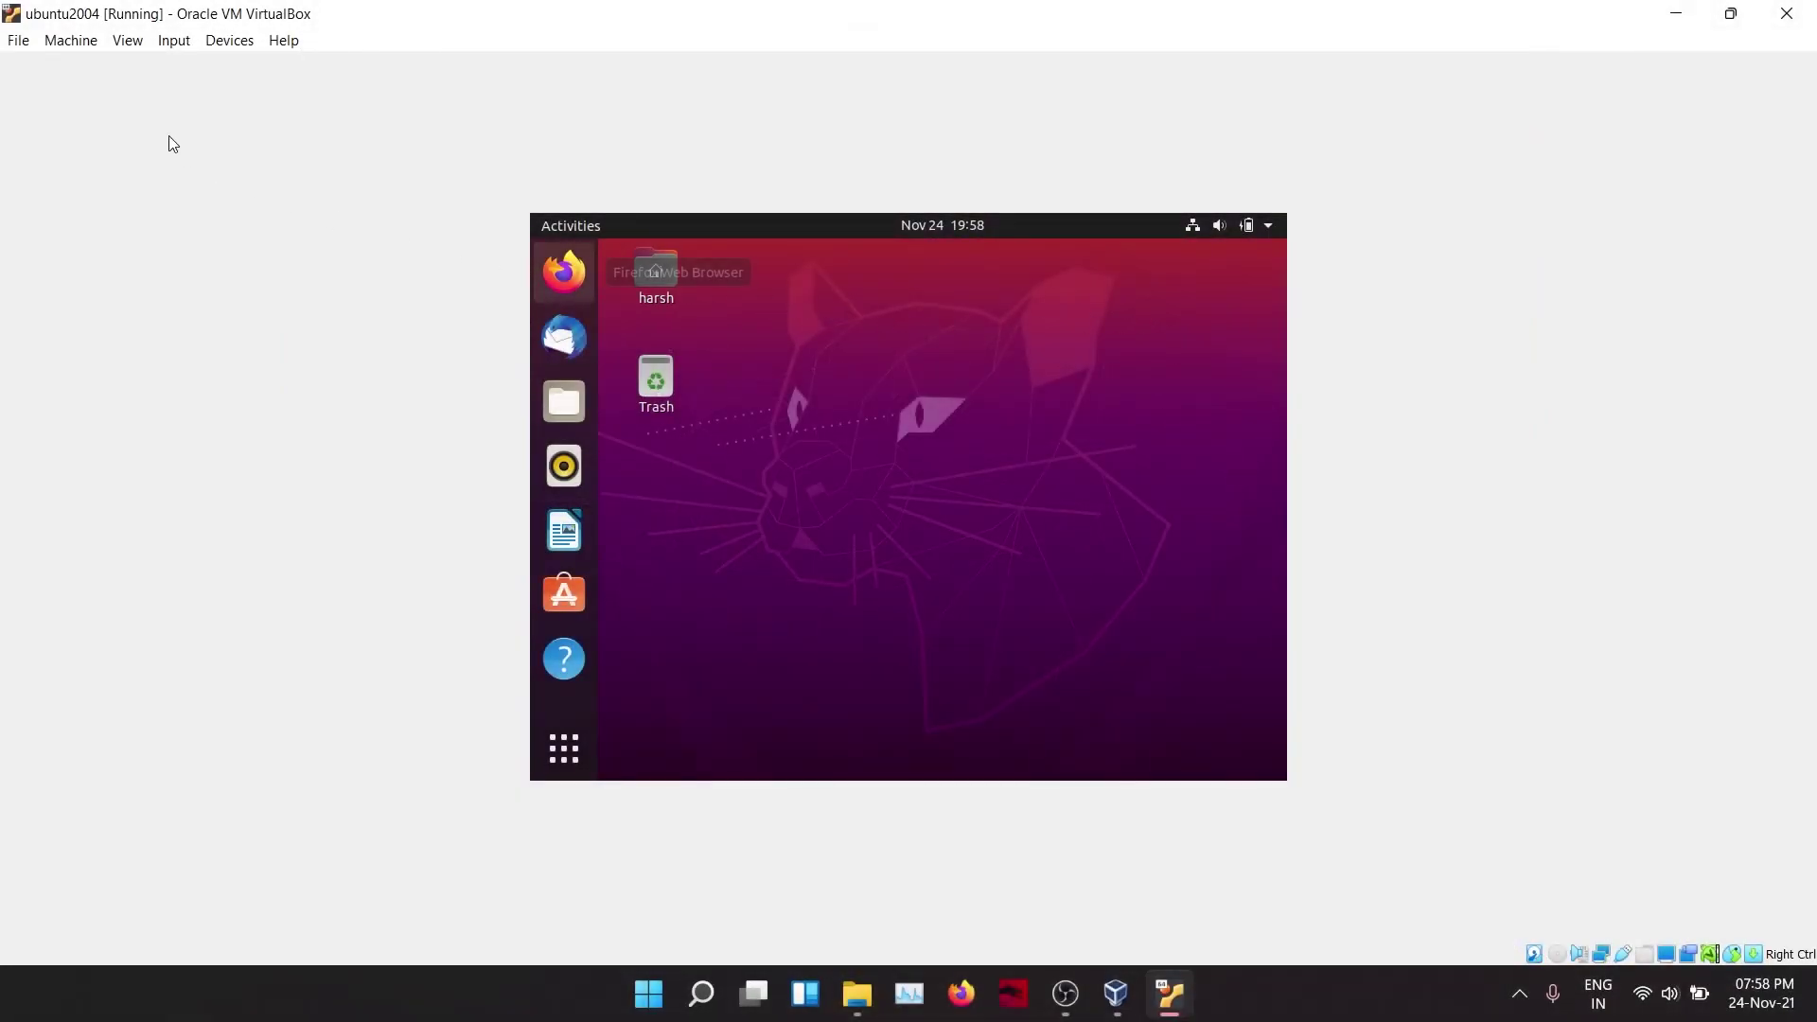
Step: Insert the Guest Additions CD image and run its installer with administrator authentication
click(229, 41)
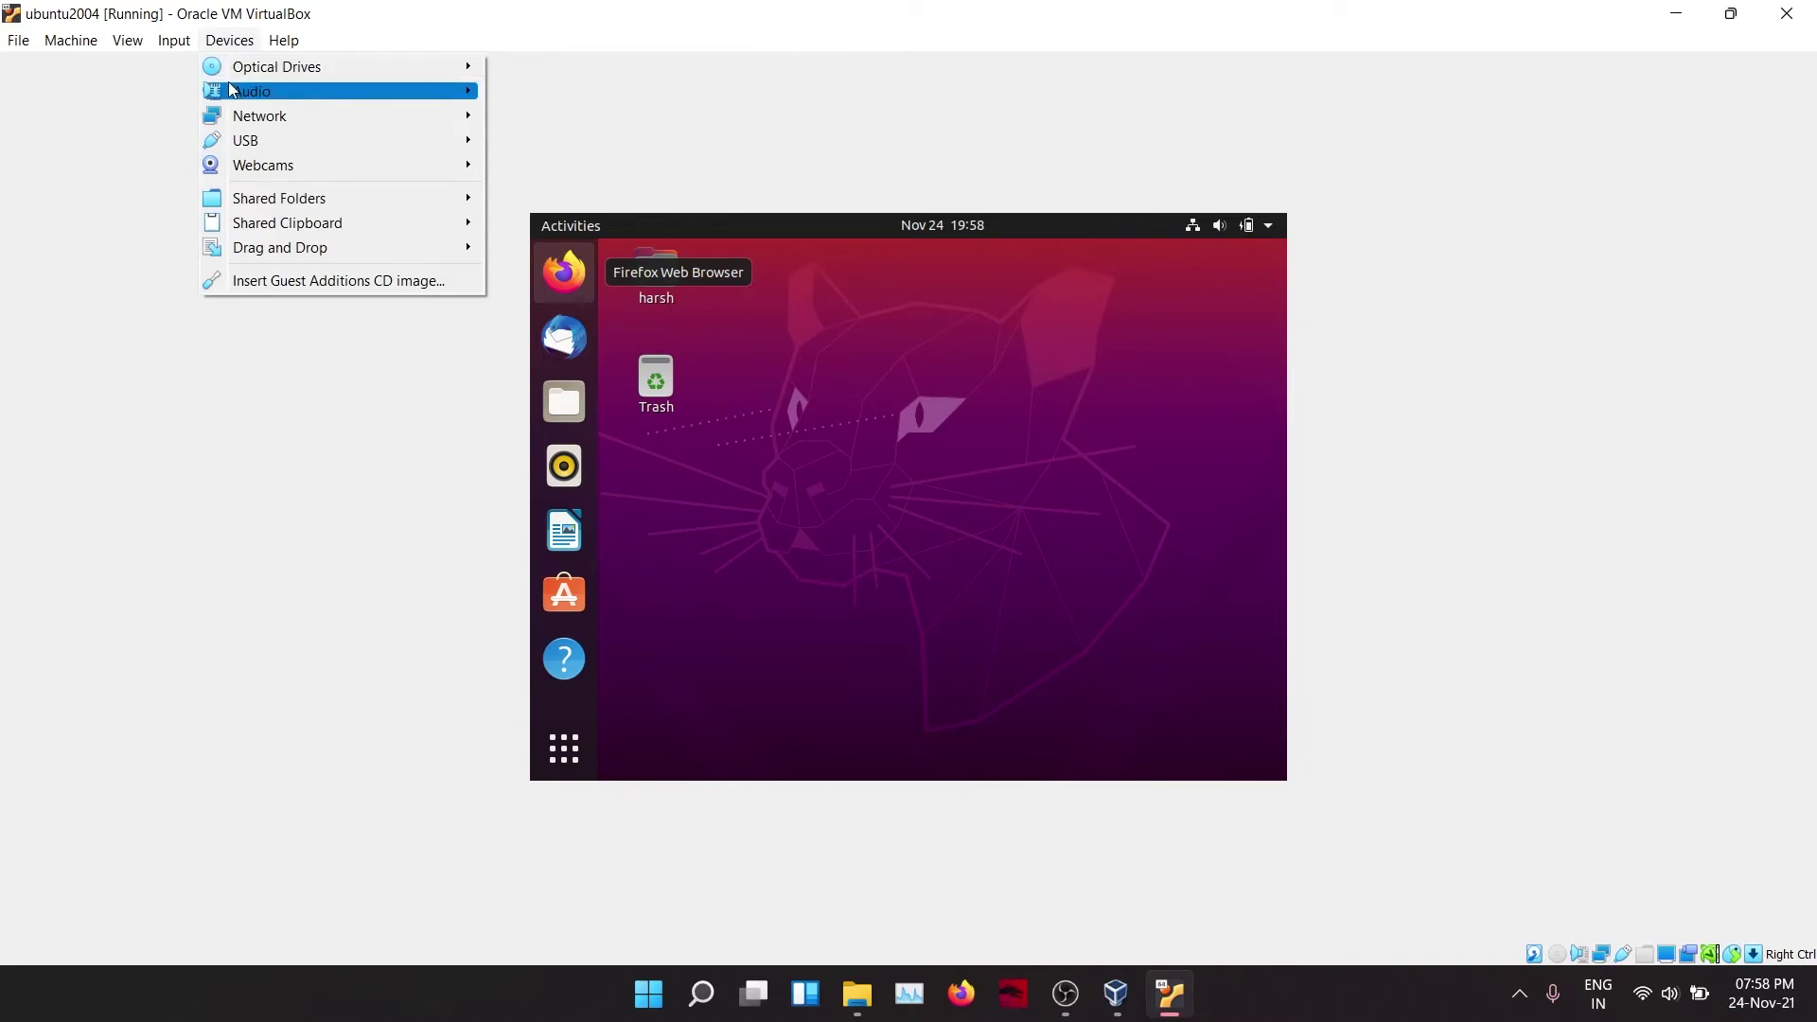
click(464, 282)
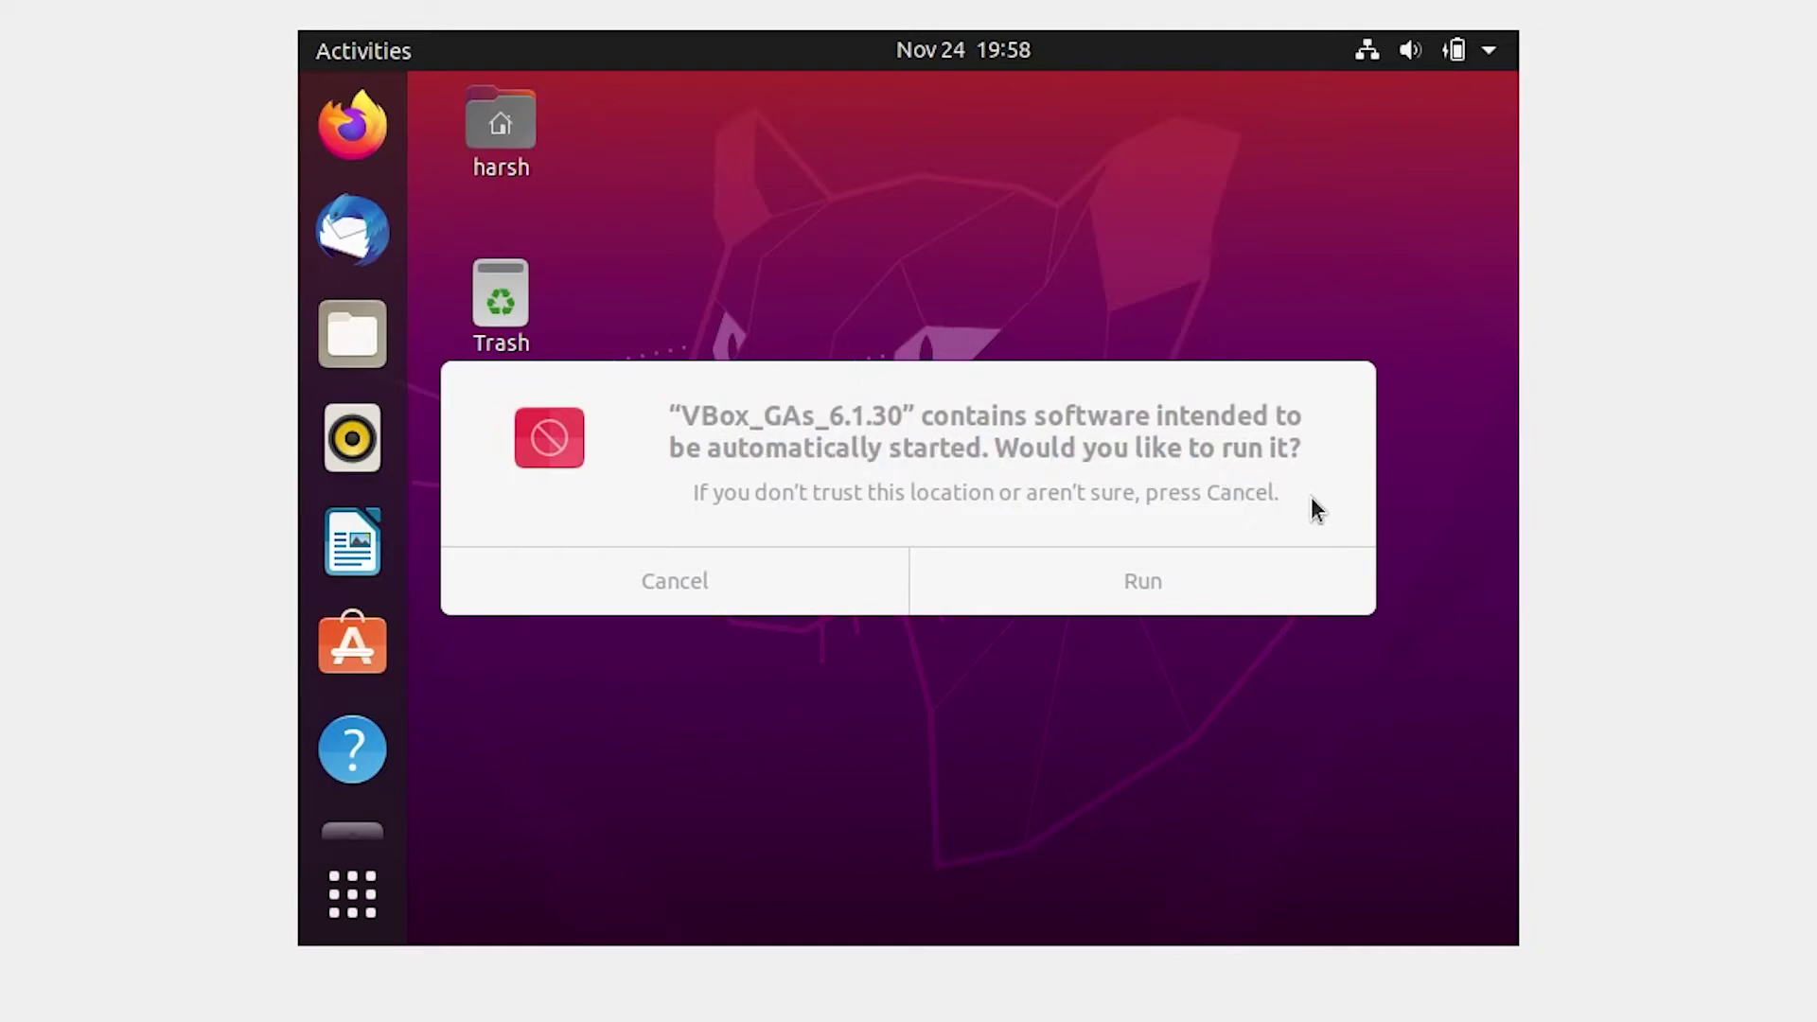
click(1243, 572)
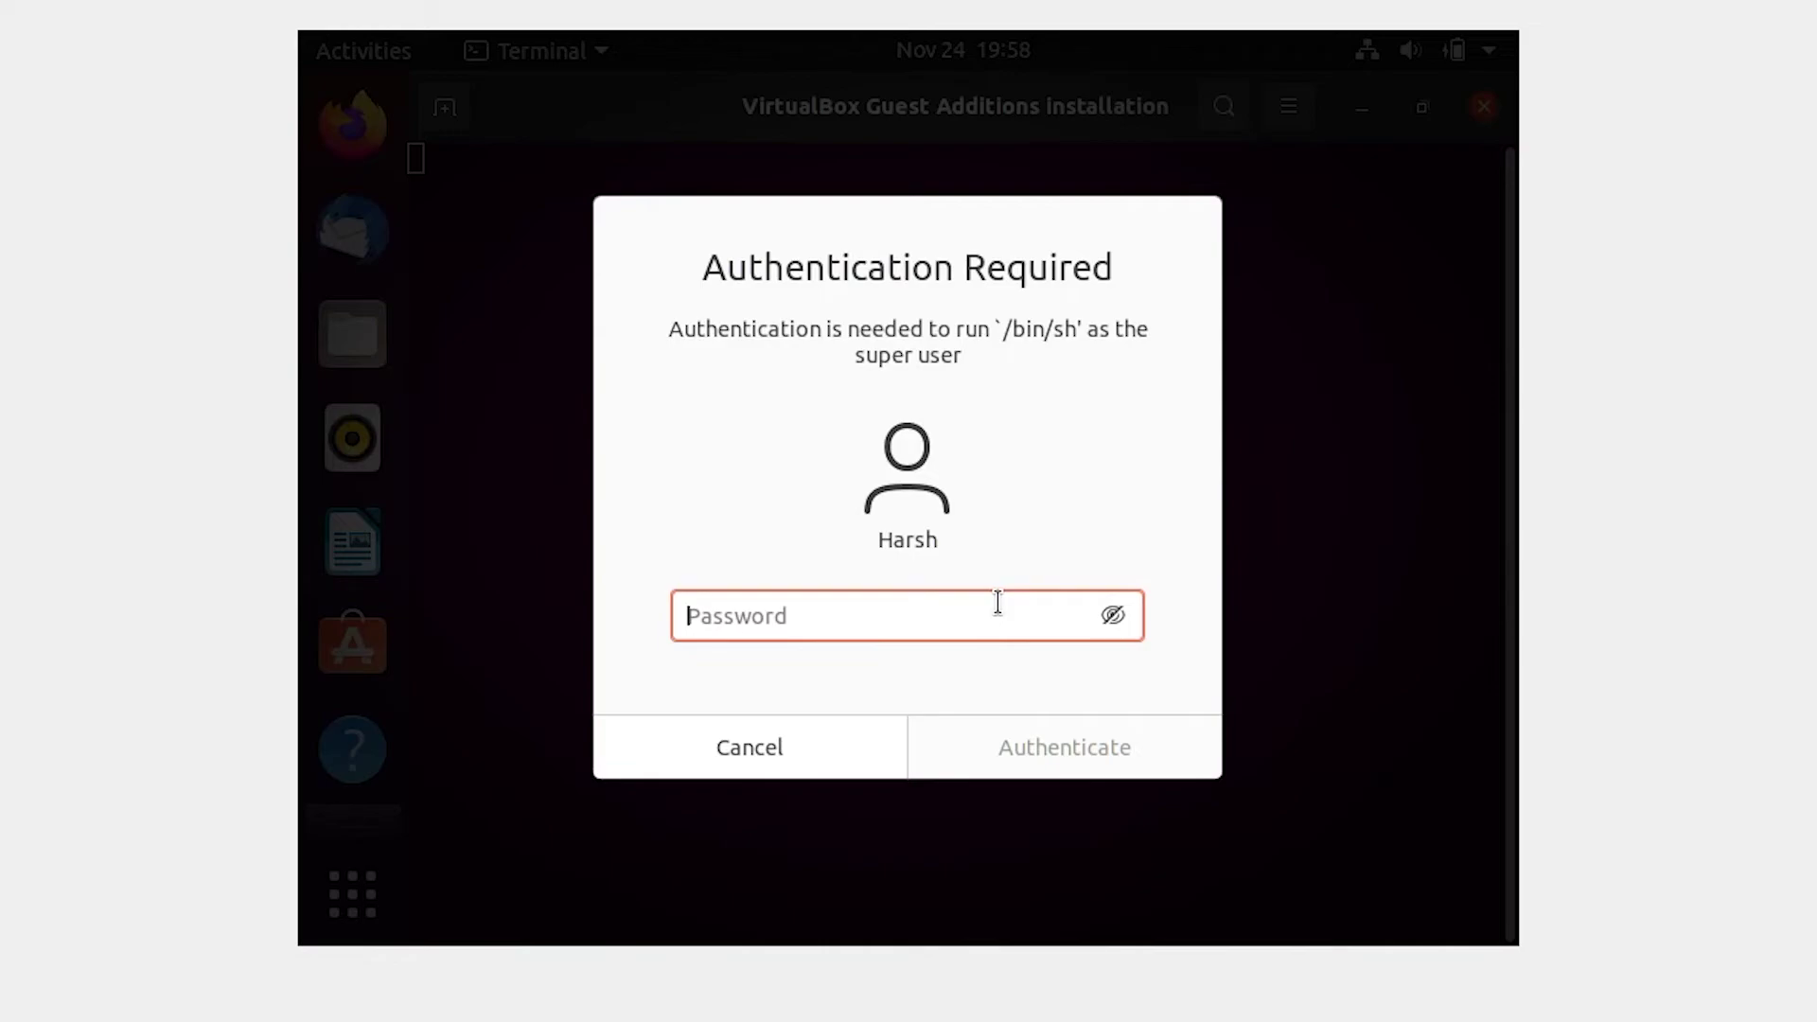
text(•••)
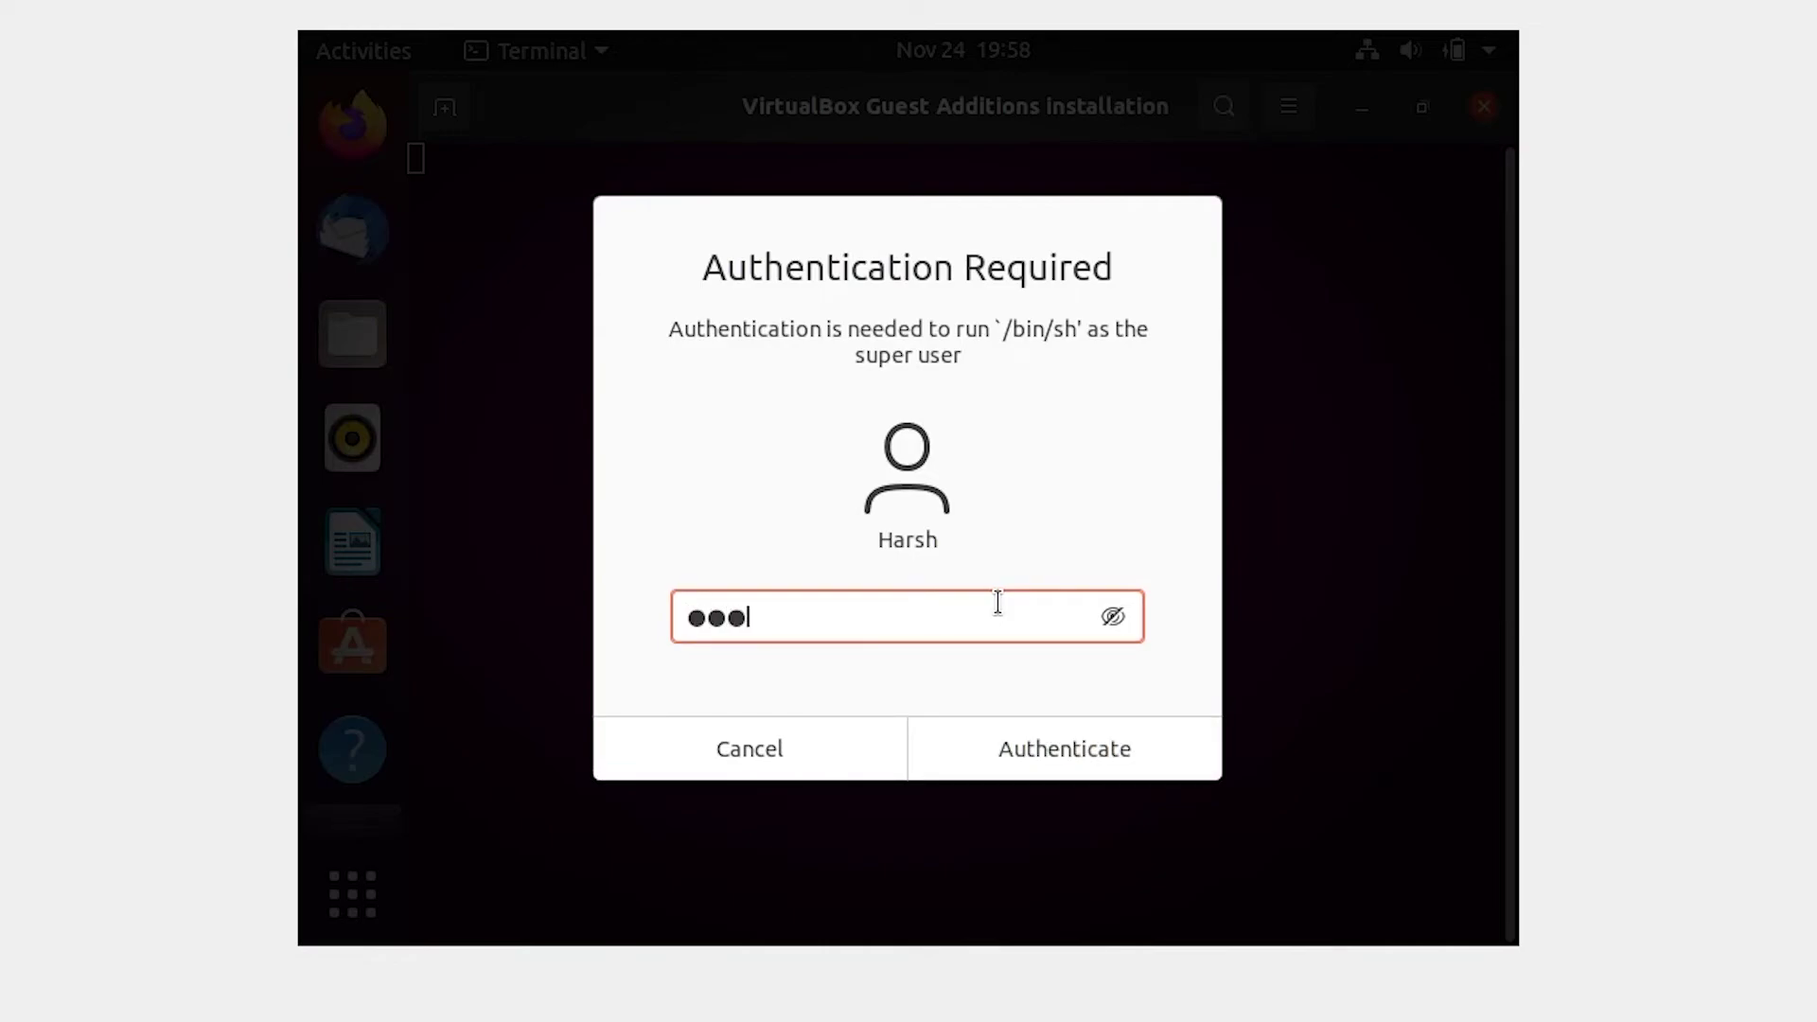
click(1070, 752)
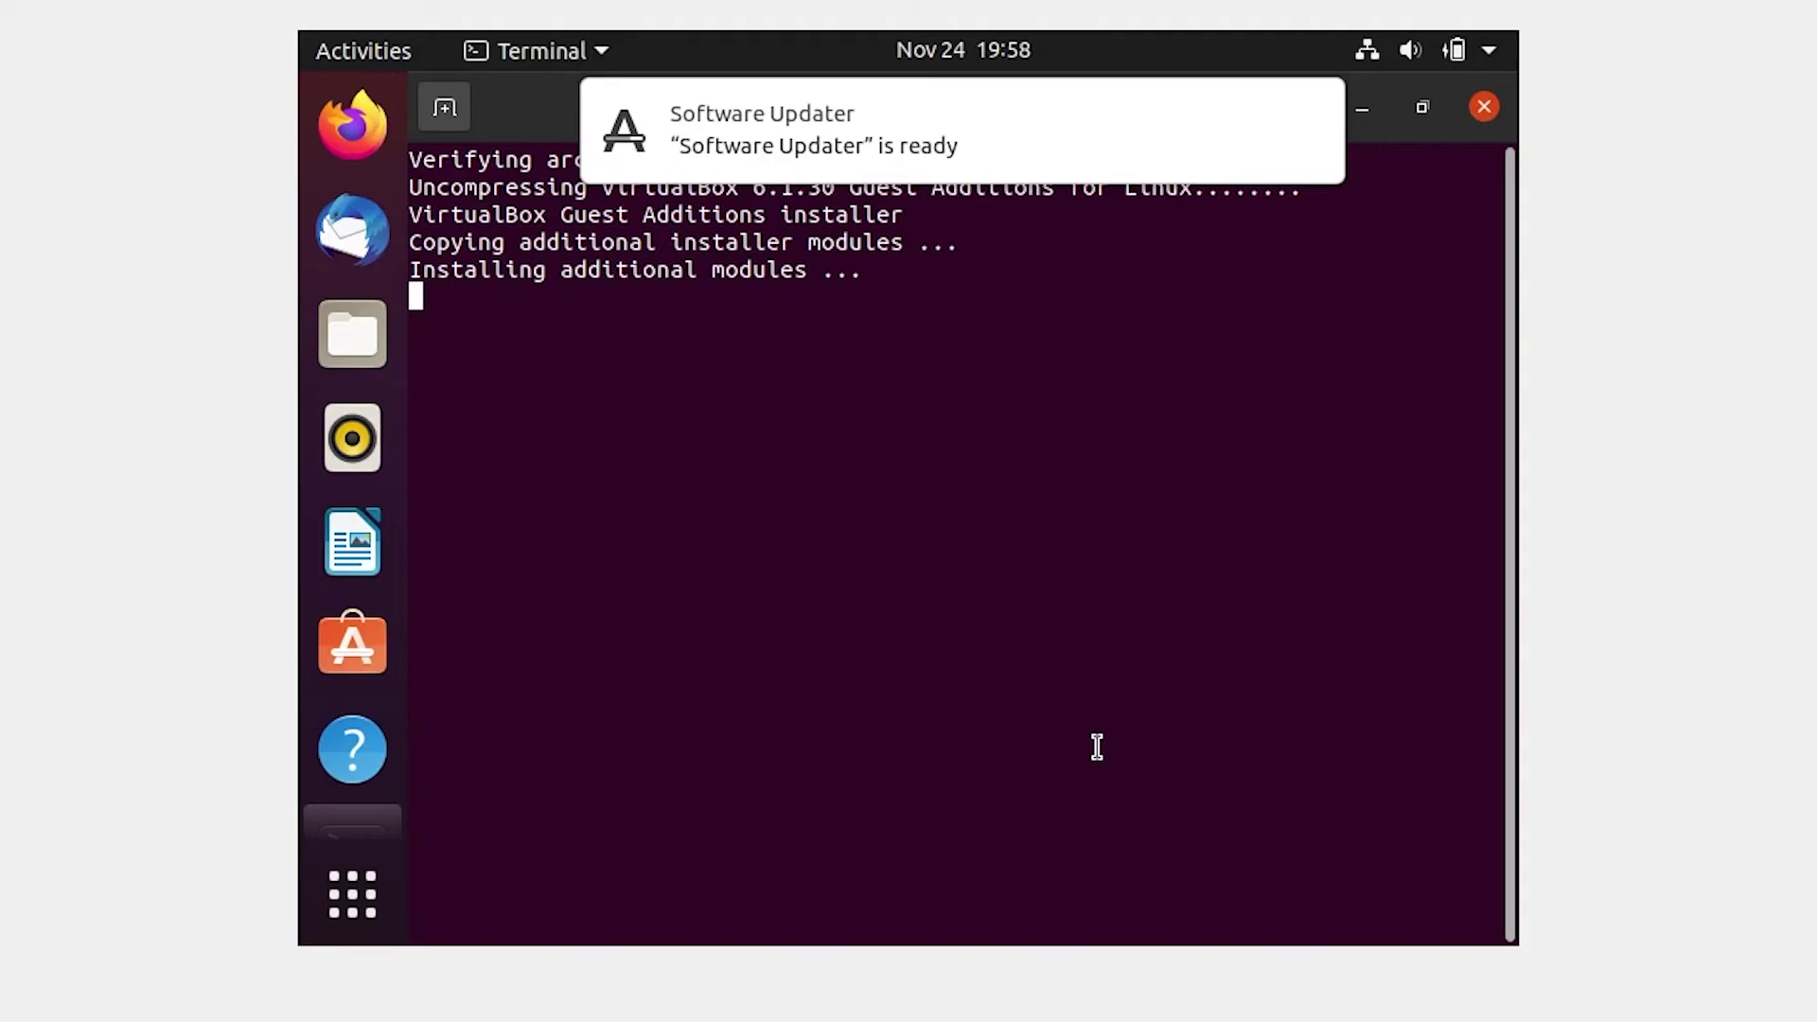
Step: Dismiss the Software Updater notification and select the terminal's final prompt line
mouse_move(1229, 150)
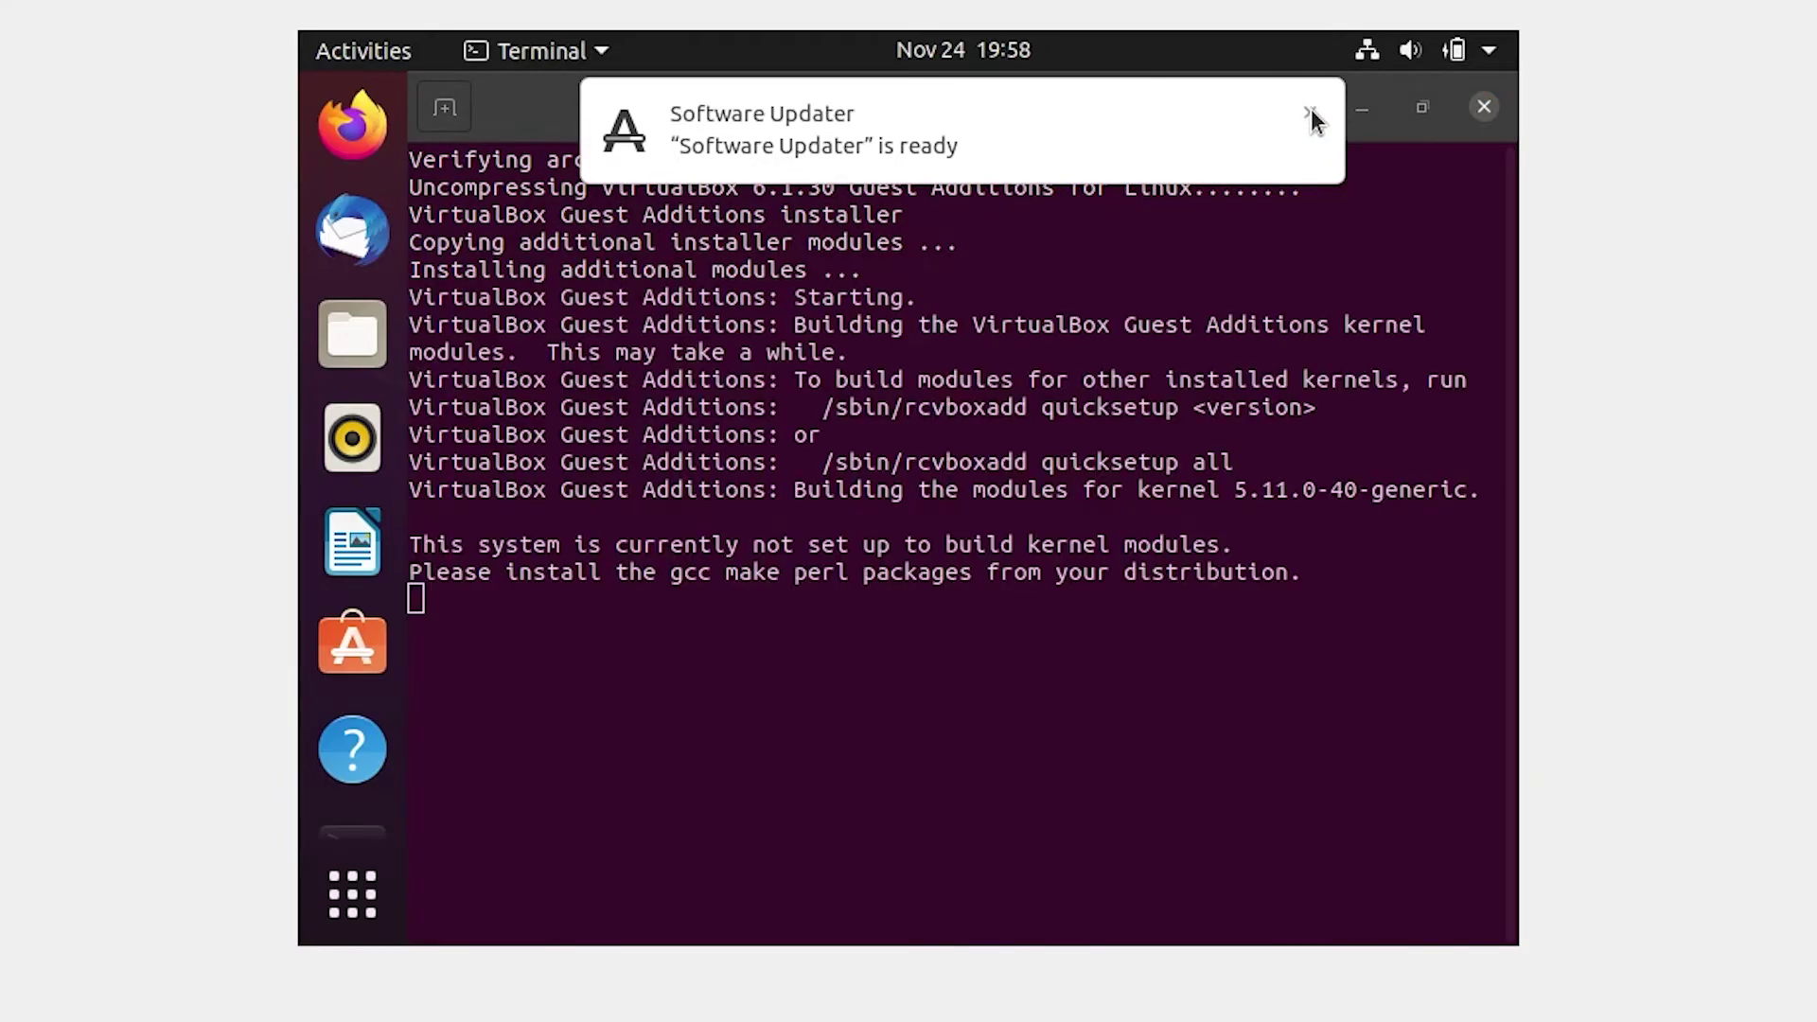
click(1309, 112)
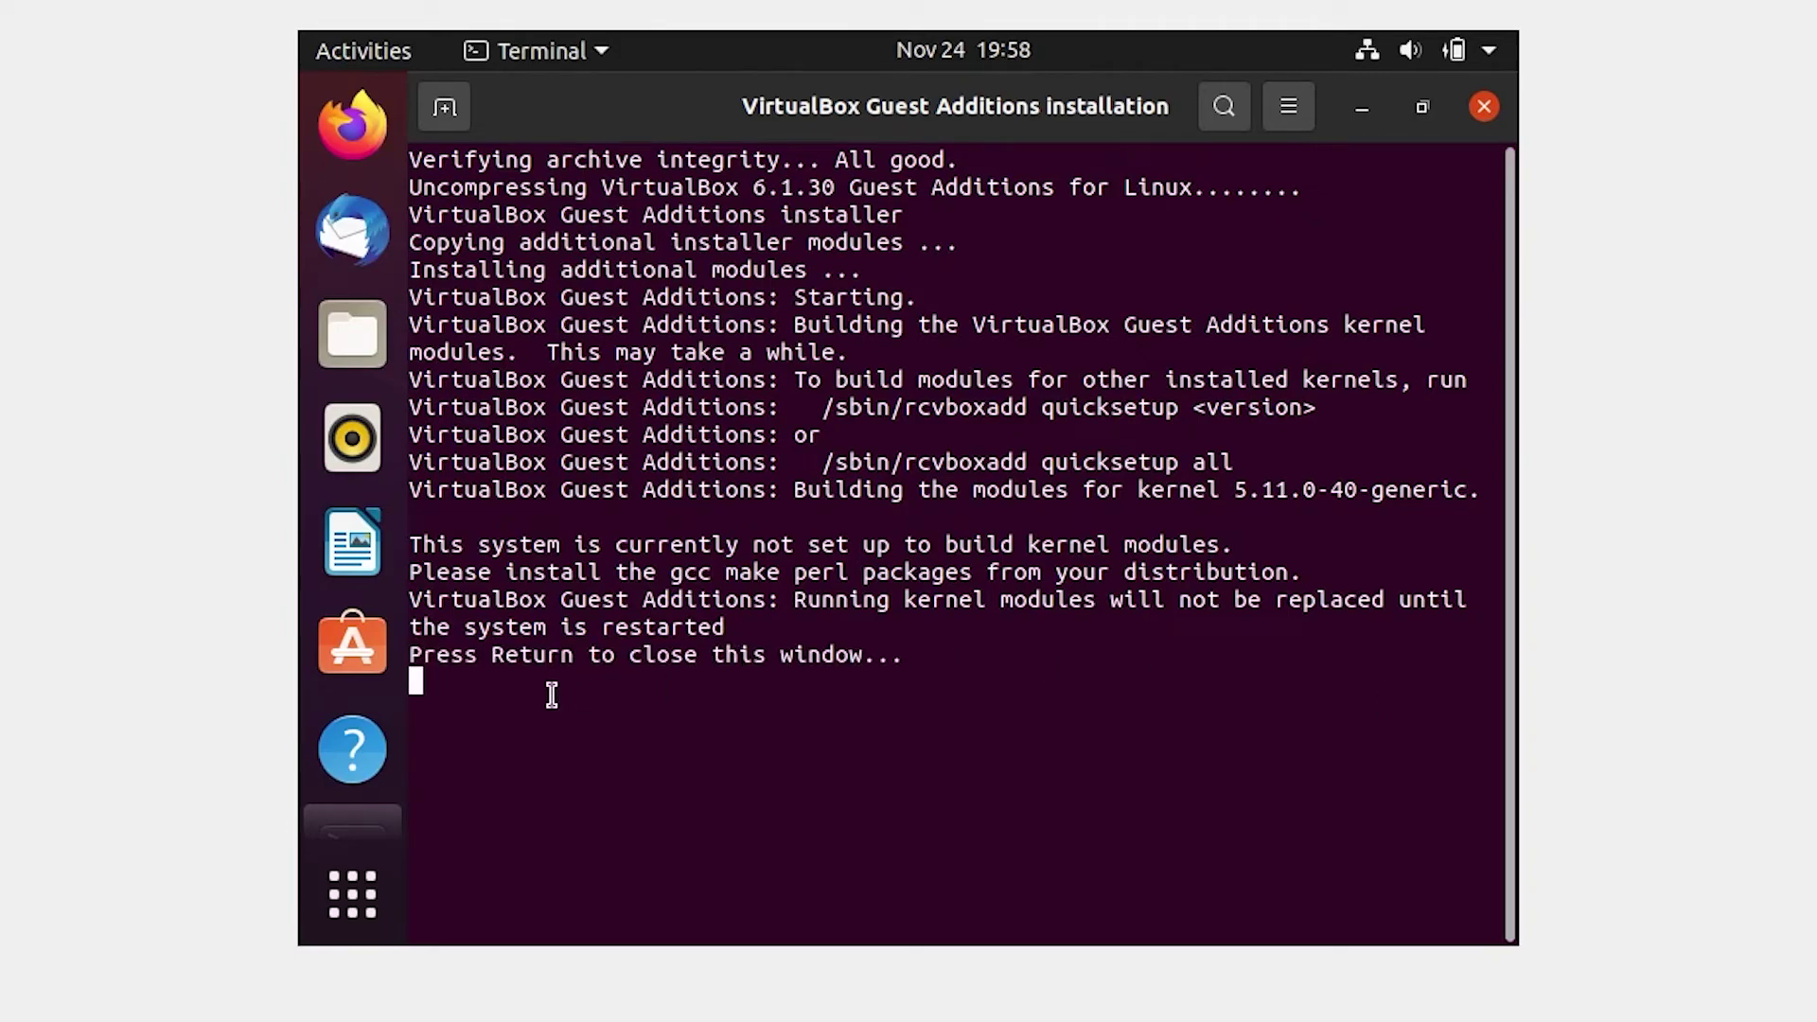
drag(411, 654, 948, 653)
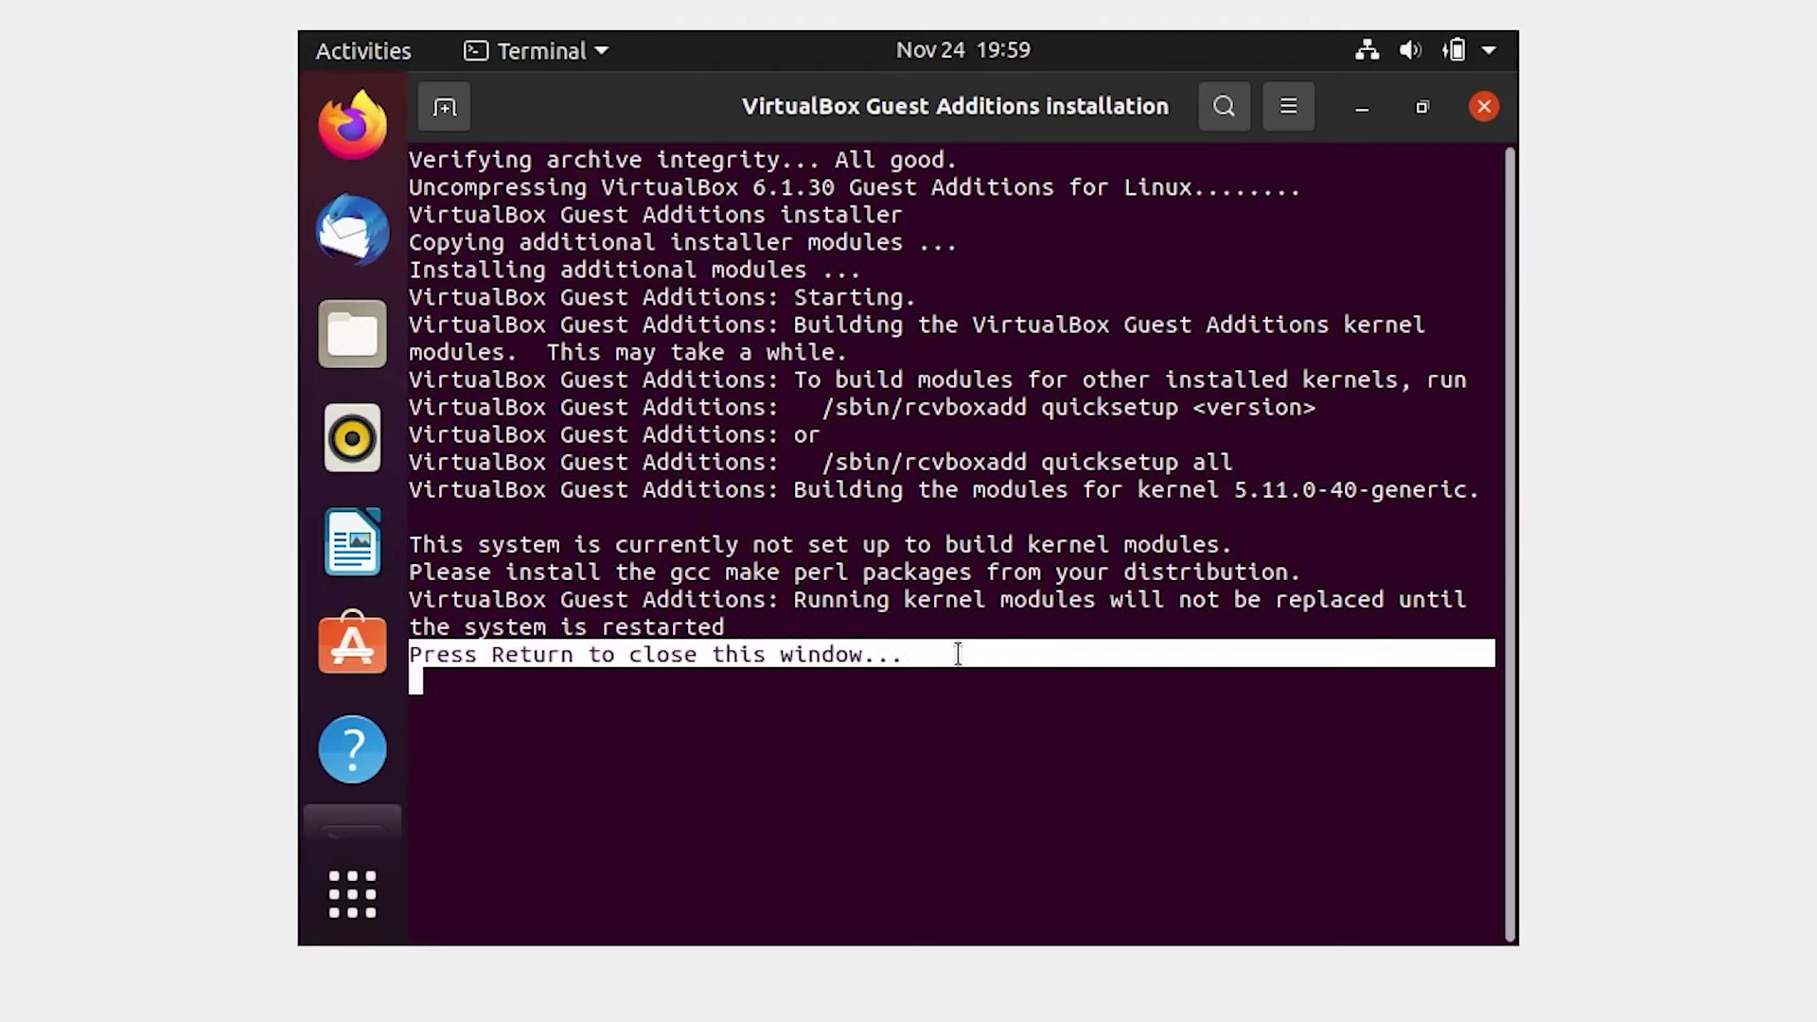
click(985, 679)
Step: Close the installer terminal, postpone software updates, and eject the Guest Additions disc
key(Return)
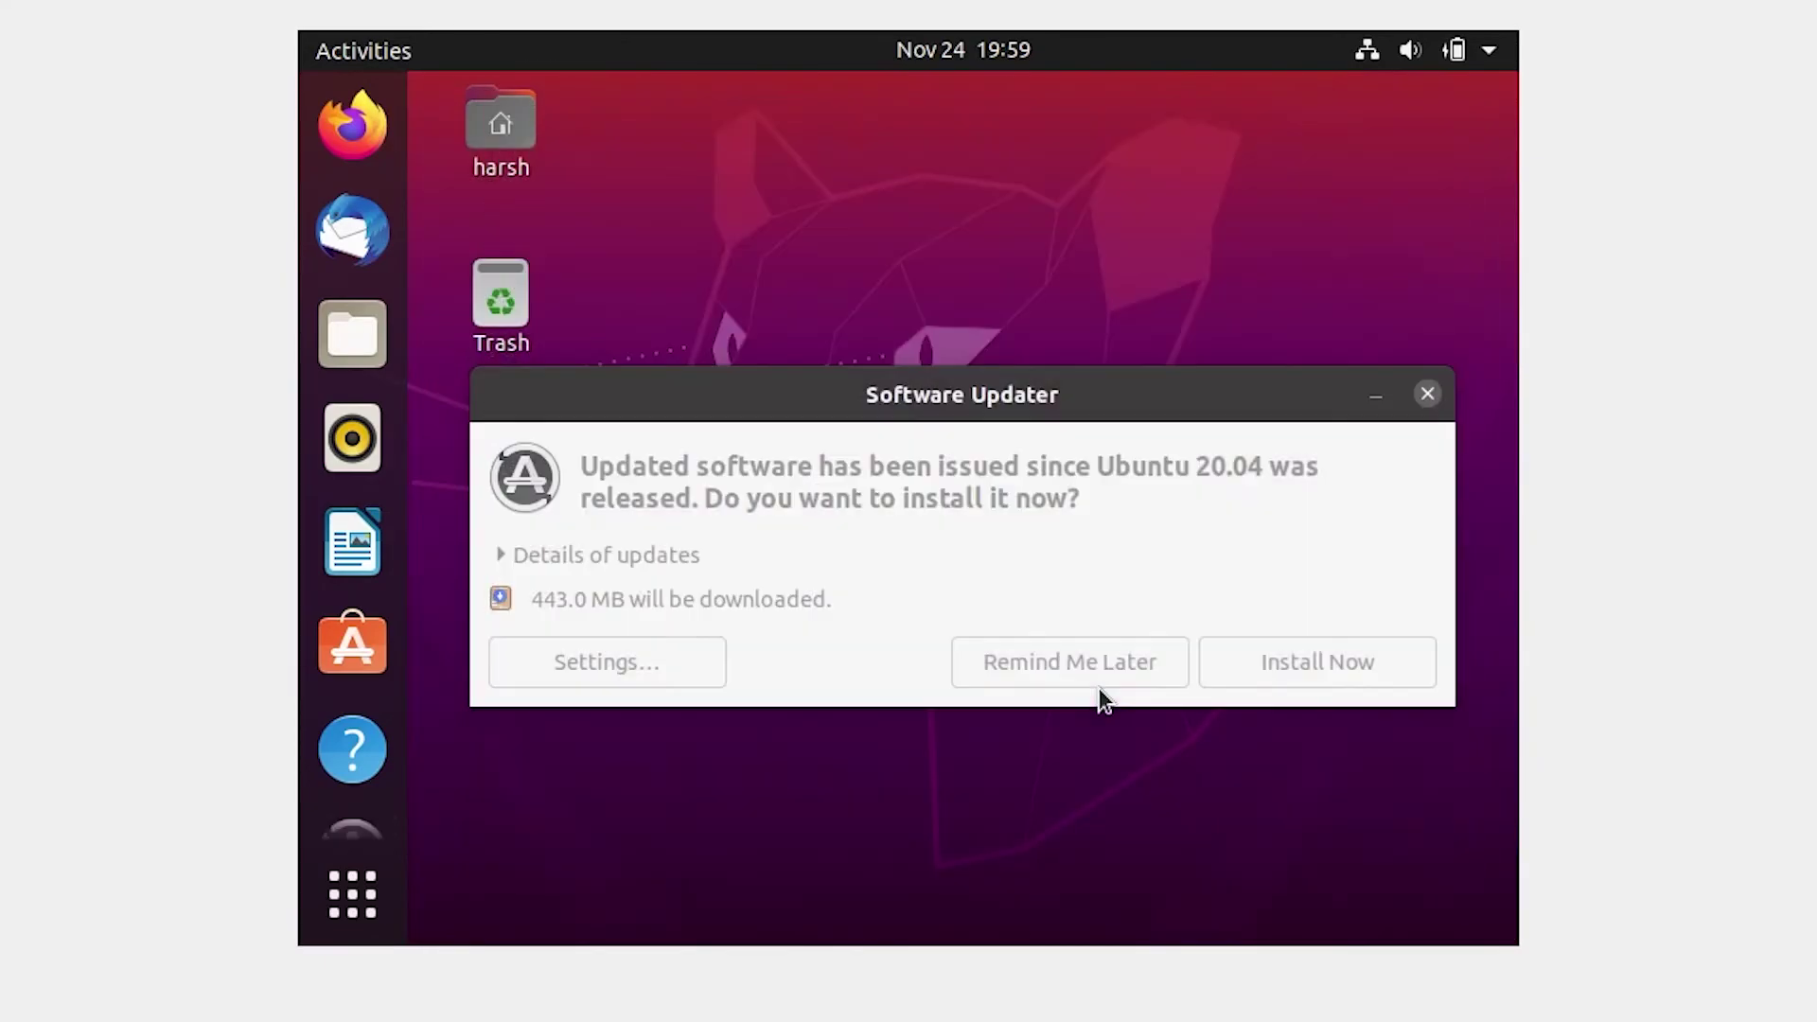
click(1257, 588)
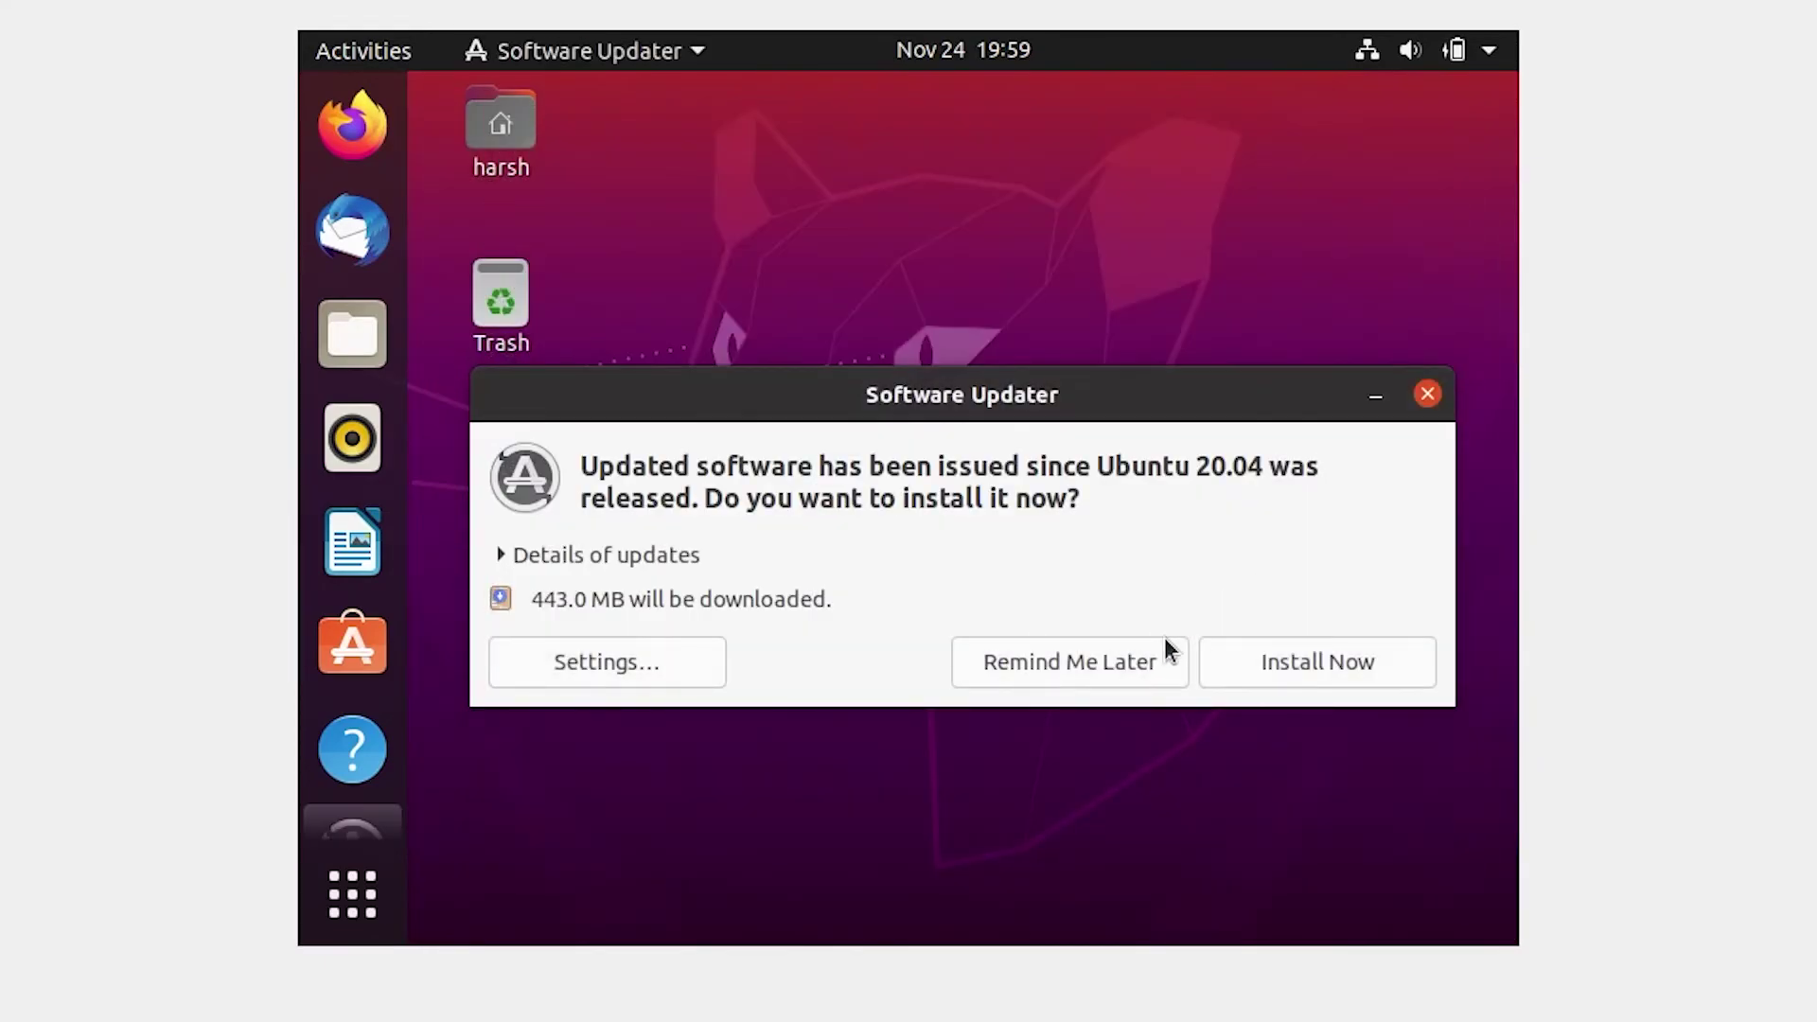
click(1097, 663)
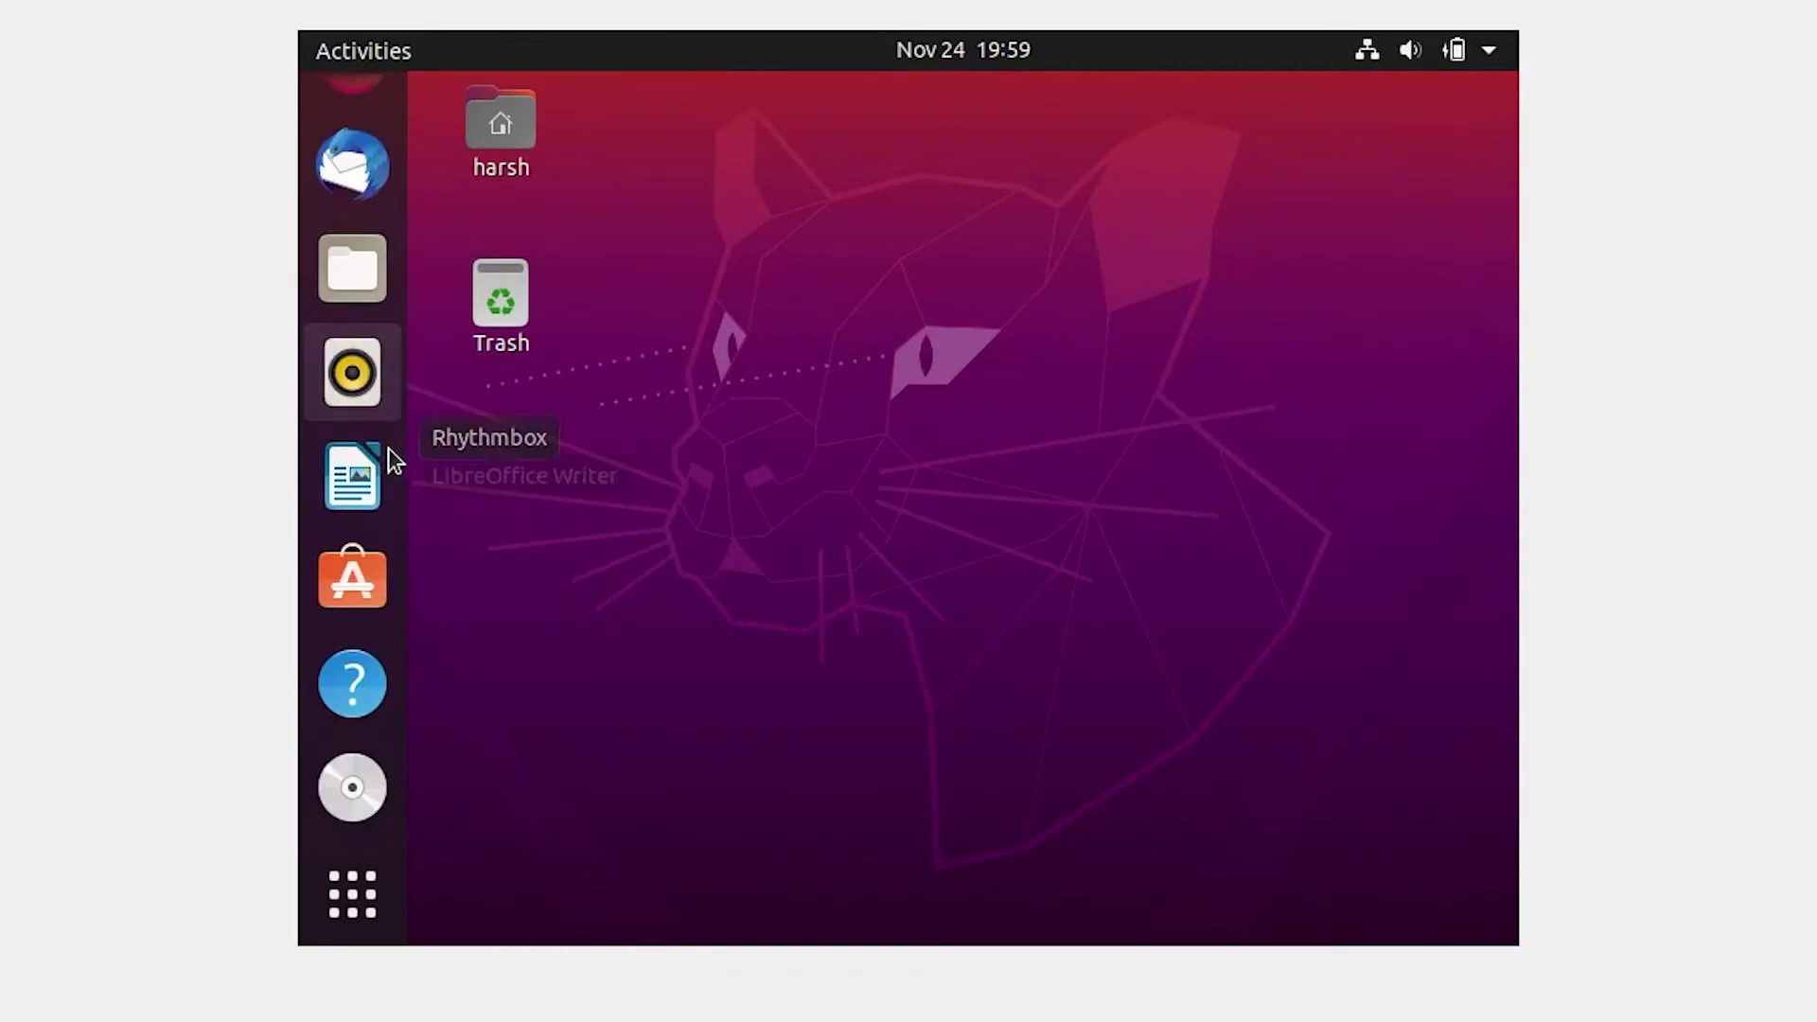
right_click(351, 791)
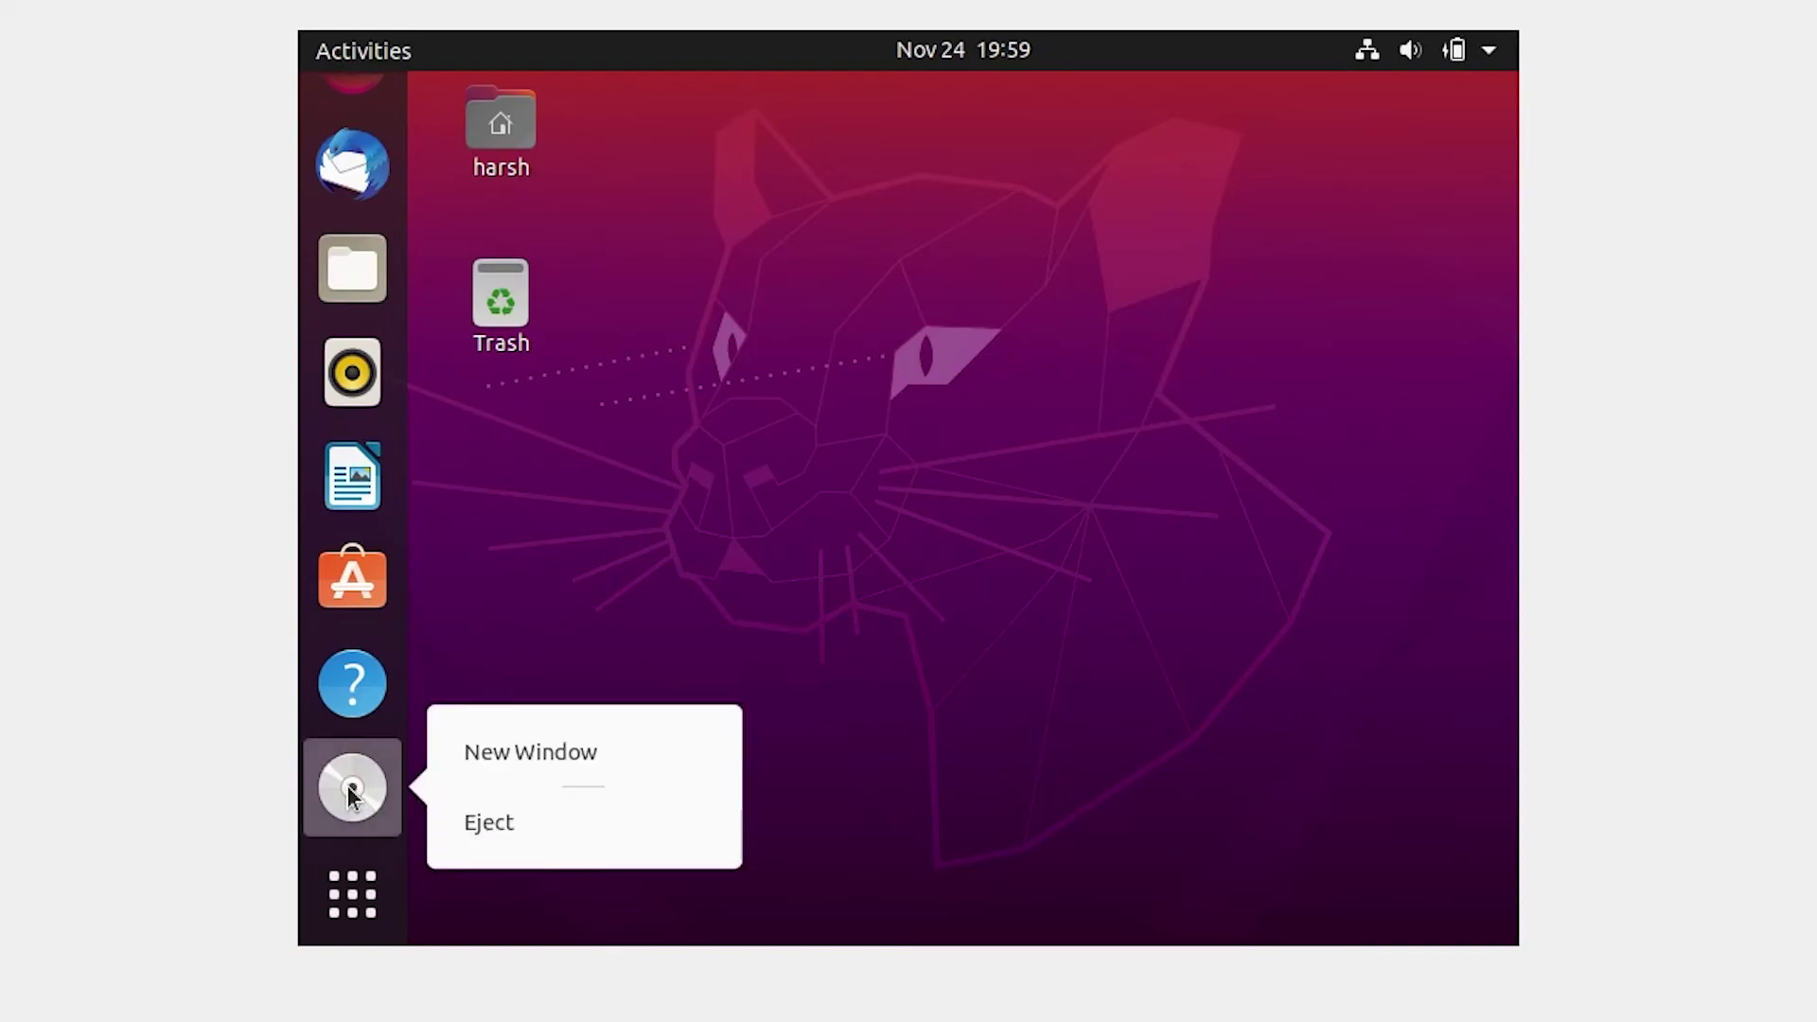
click(516, 823)
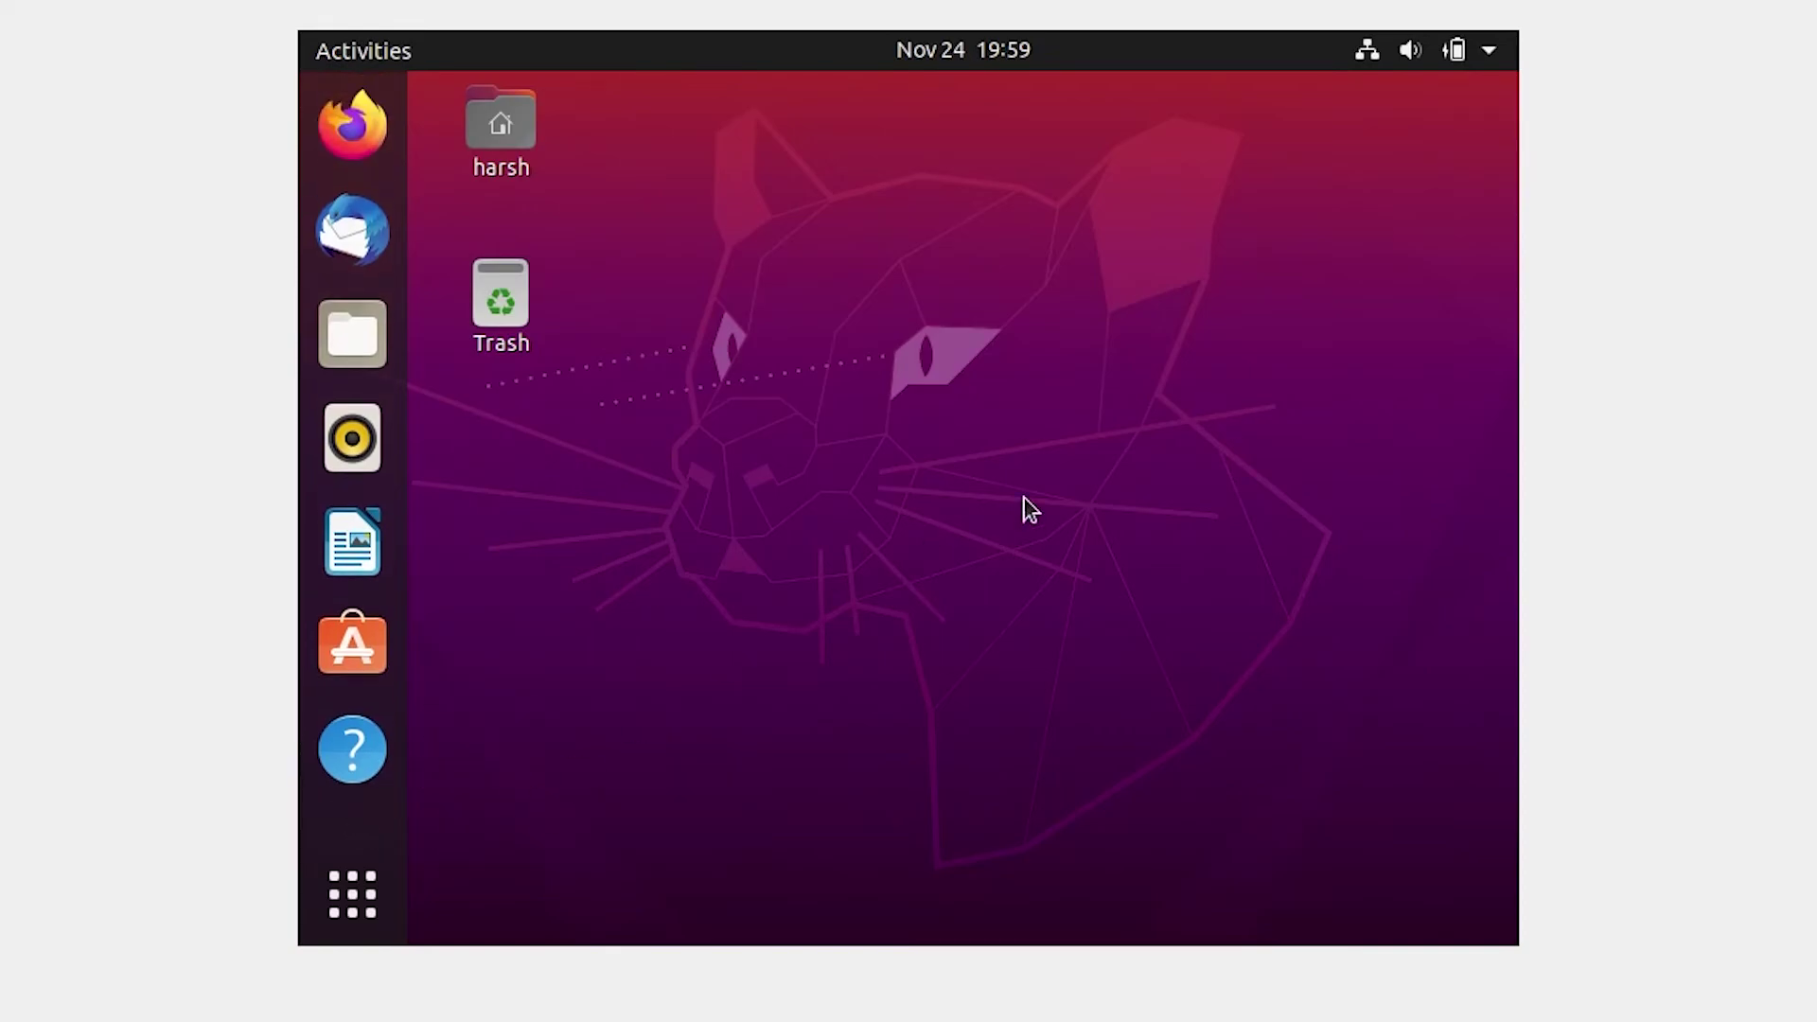
Step: Restart the Ubuntu virtual machine from the system power menu
click(1490, 52)
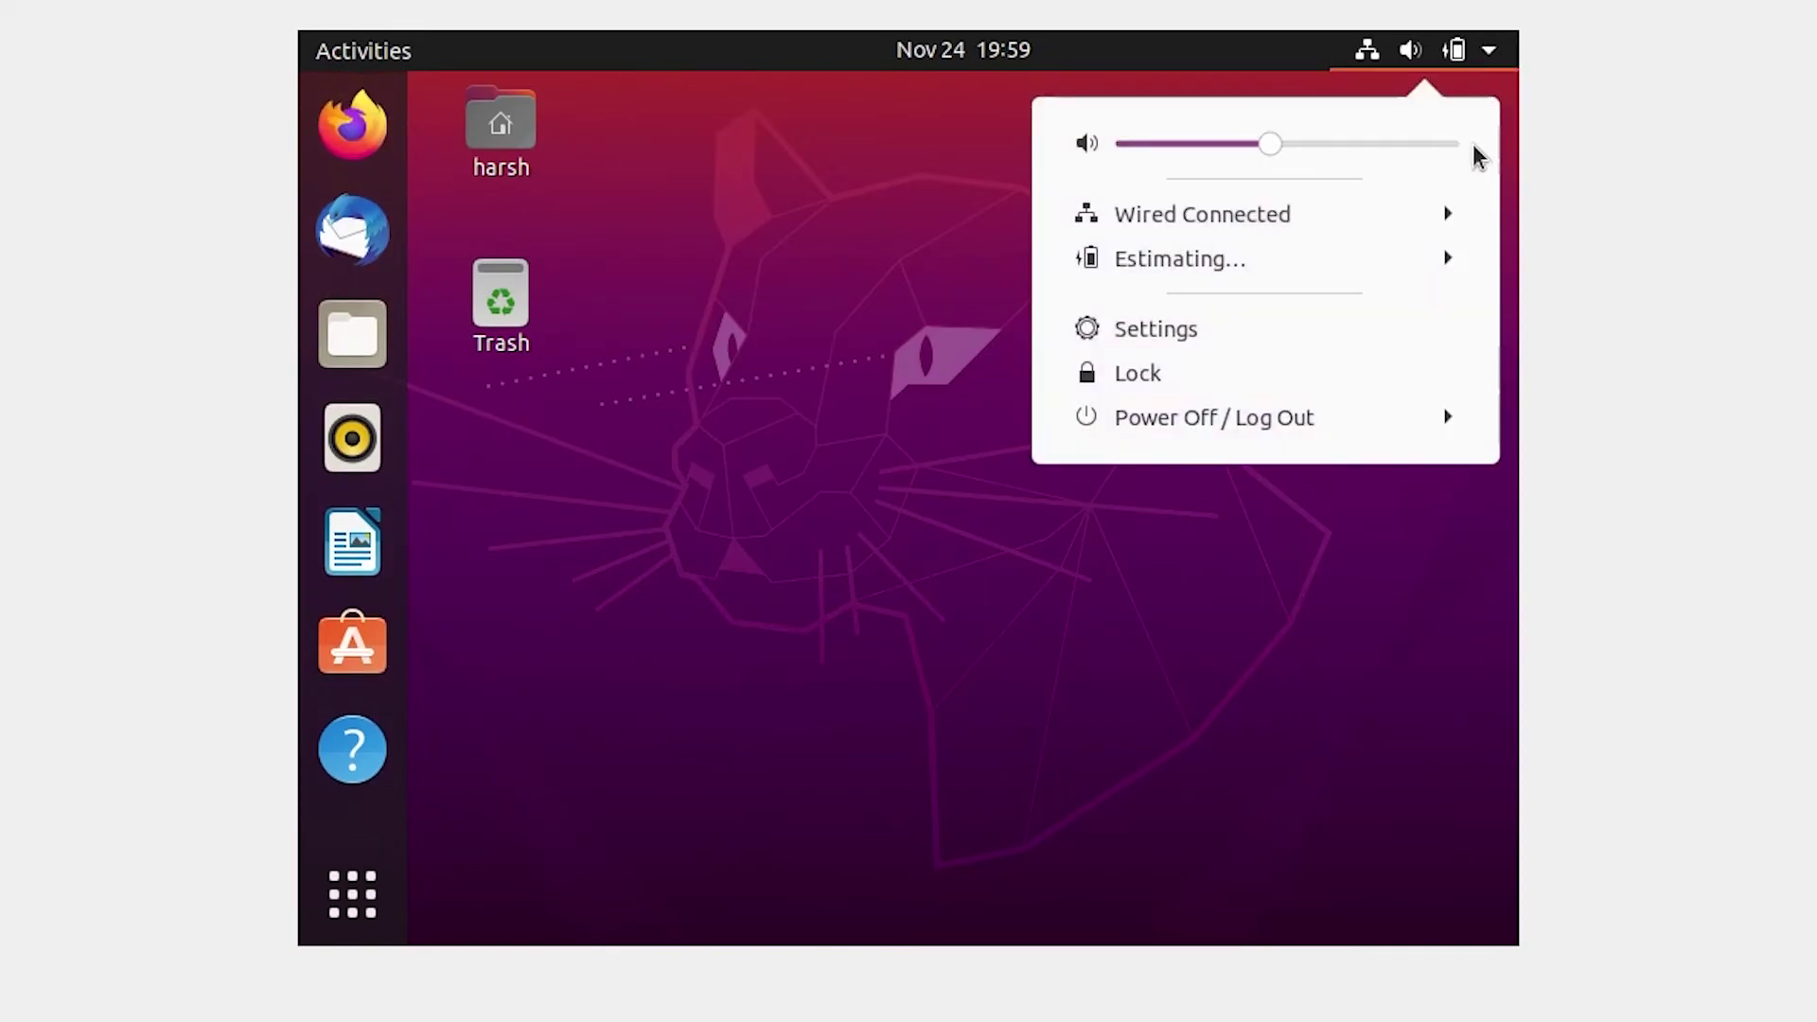
click(1179, 430)
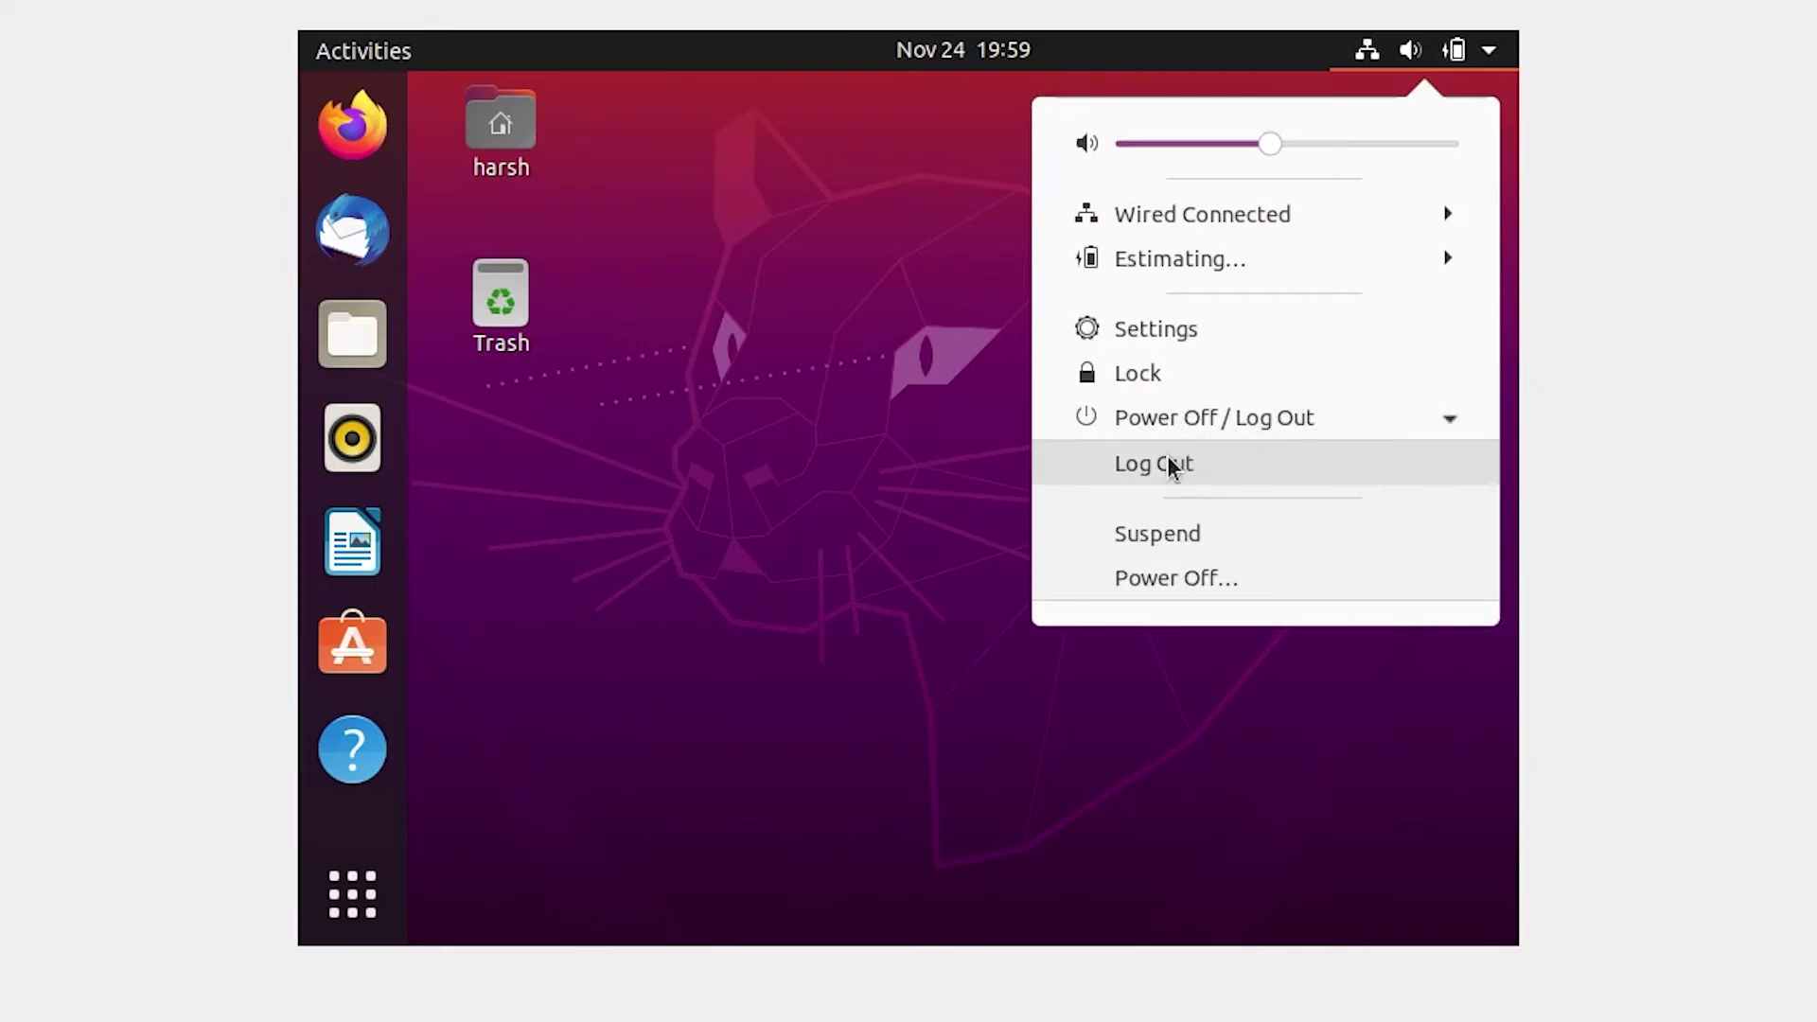
click(1288, 572)
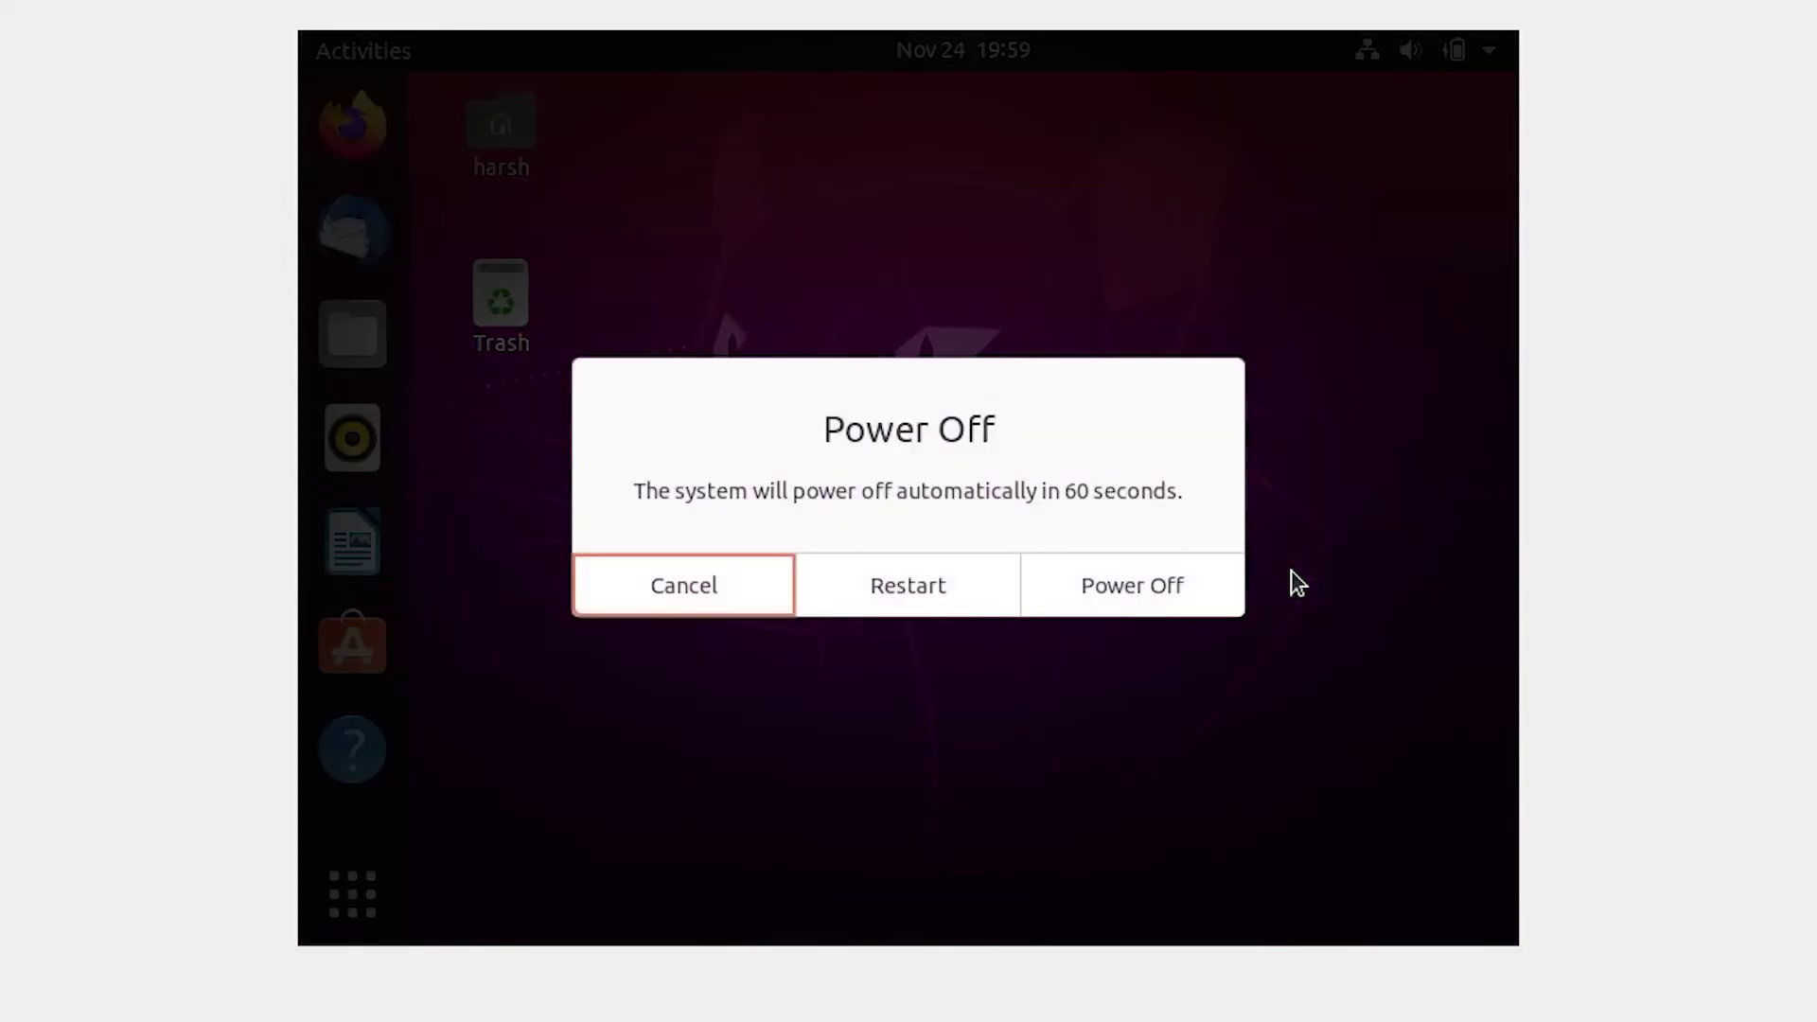
click(958, 598)
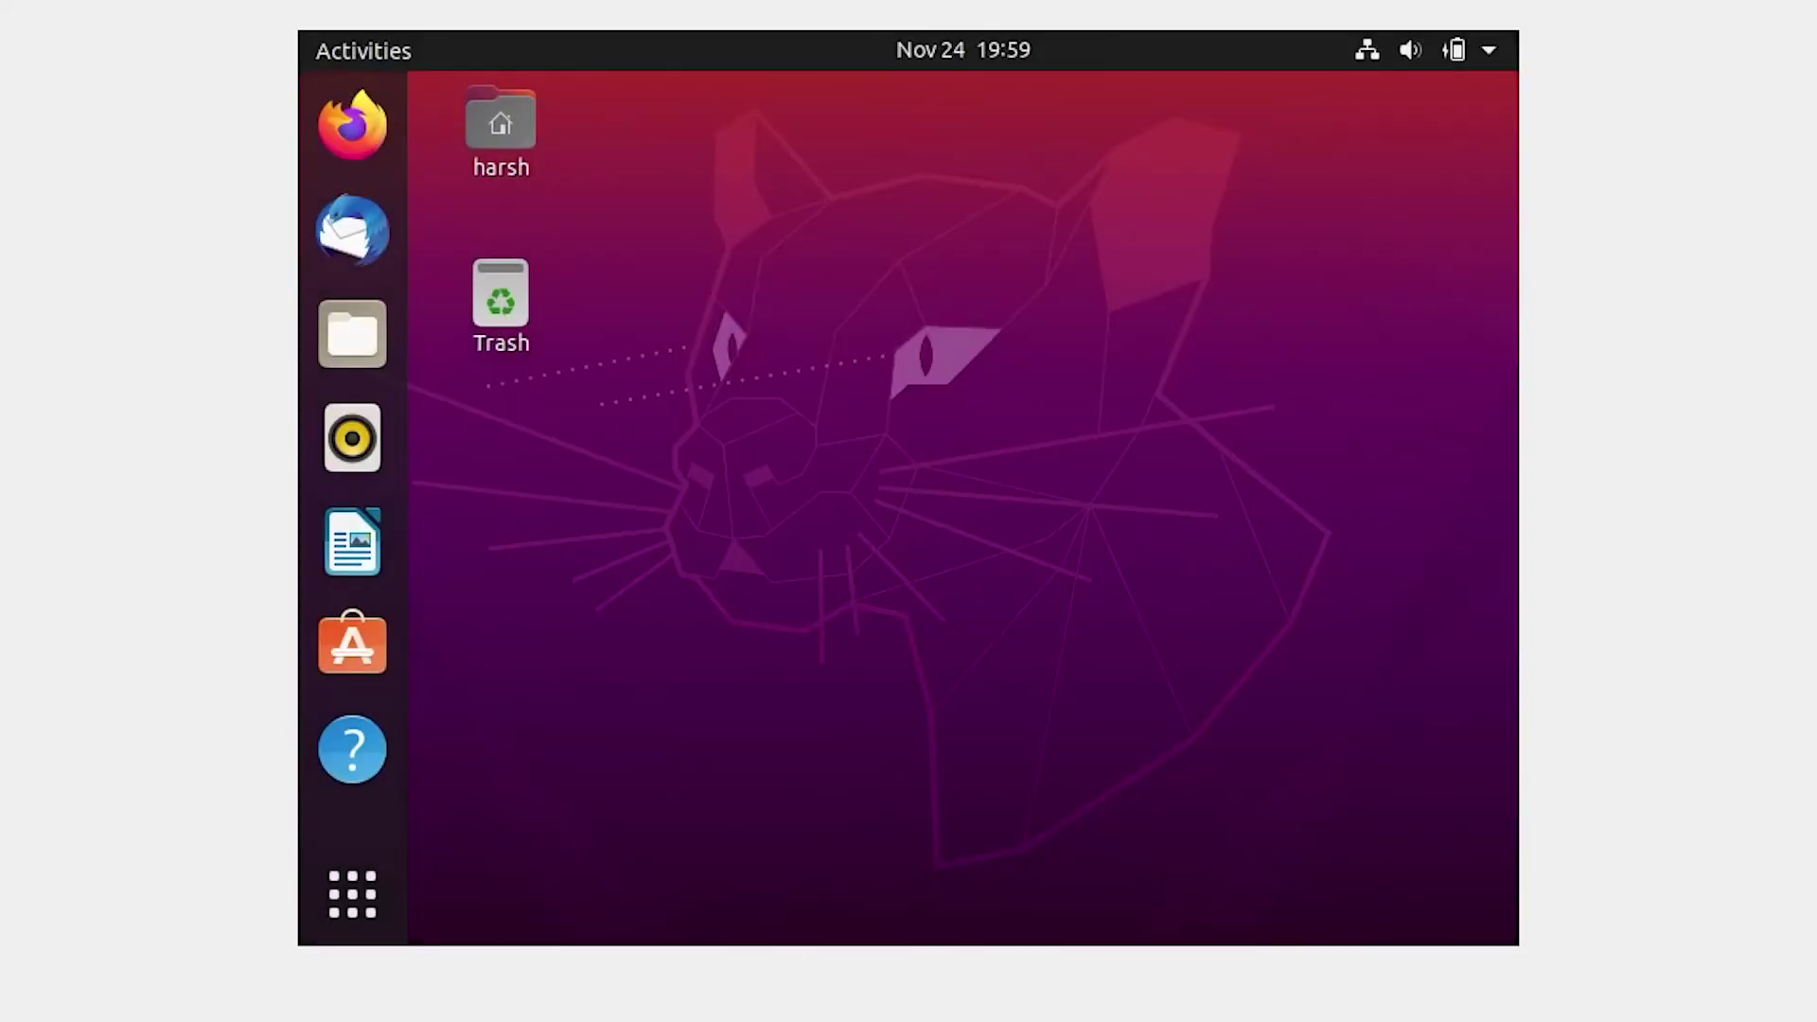